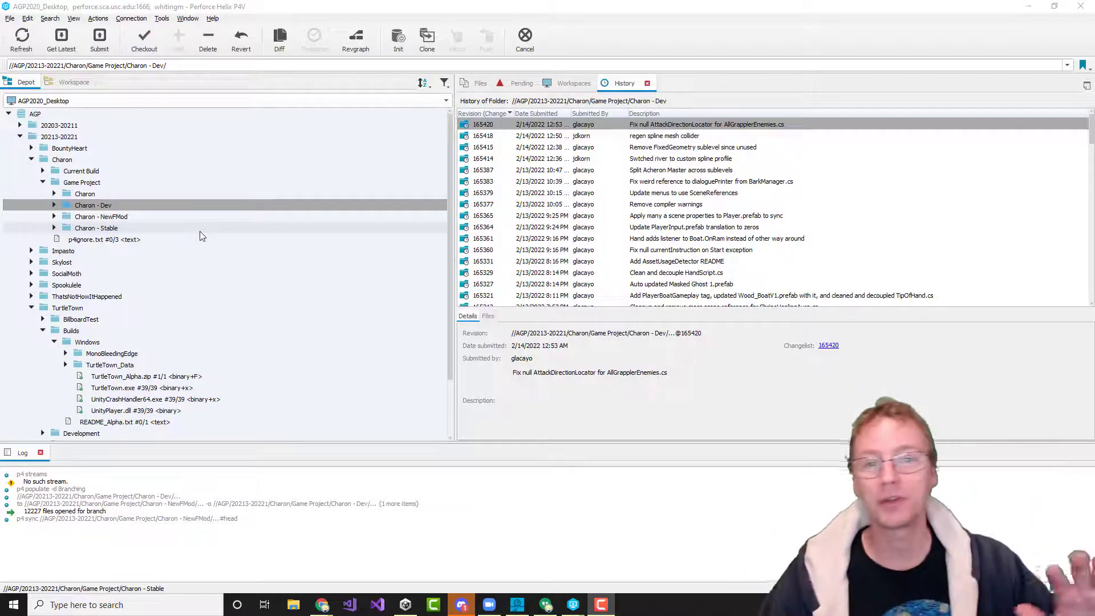
# - Review the submission history of the Charon, Charon - Dev, Charon - NewFMod and Charon - Stable depot folders
pyautogui.click(92, 195)
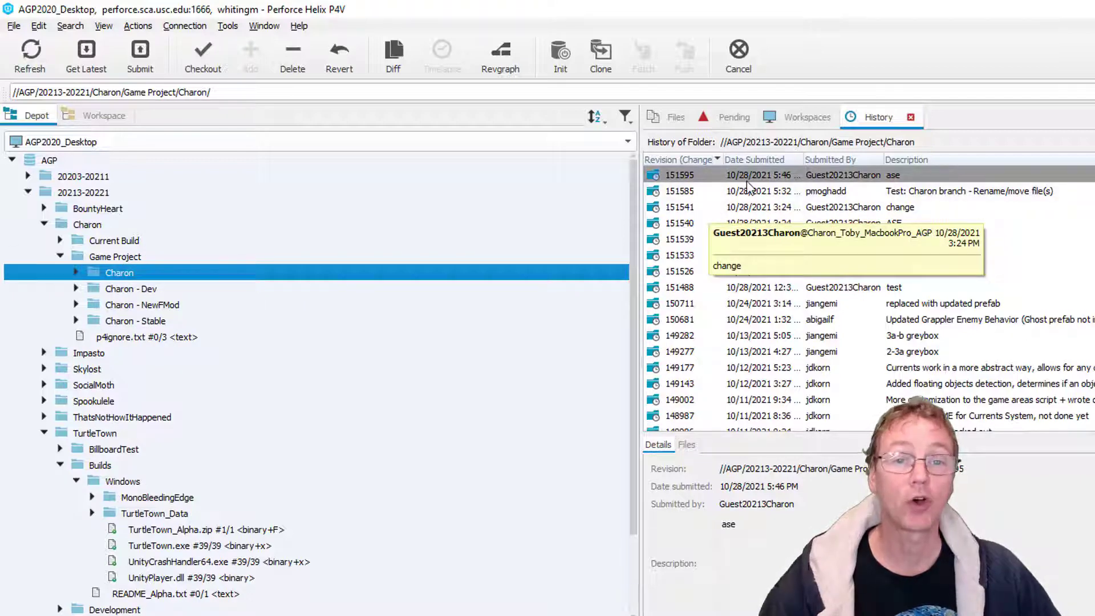
pyautogui.click(147, 292)
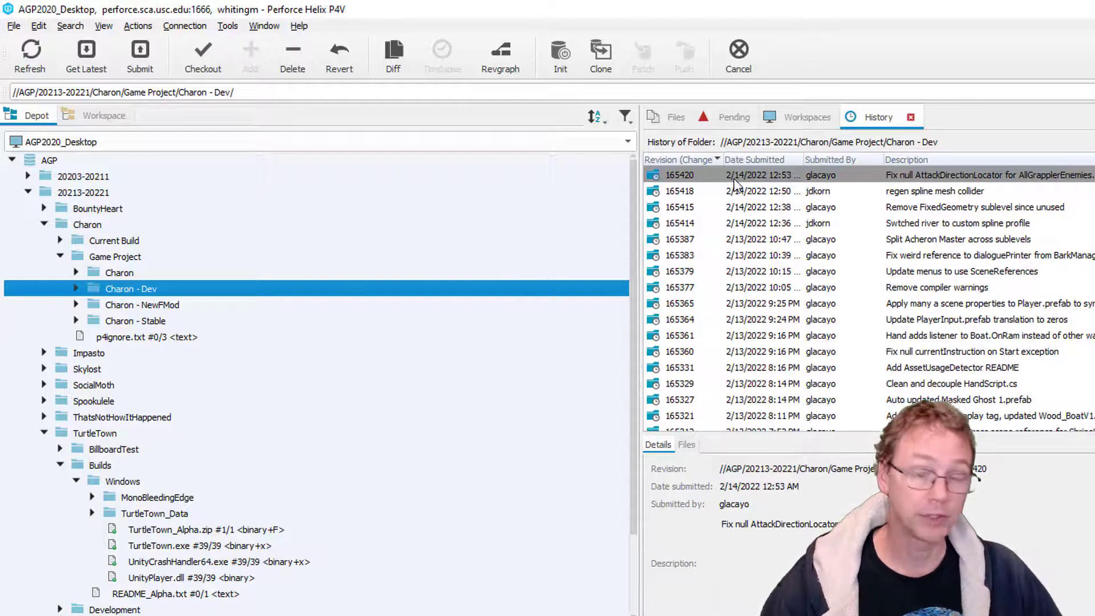
pyautogui.click(165, 305)
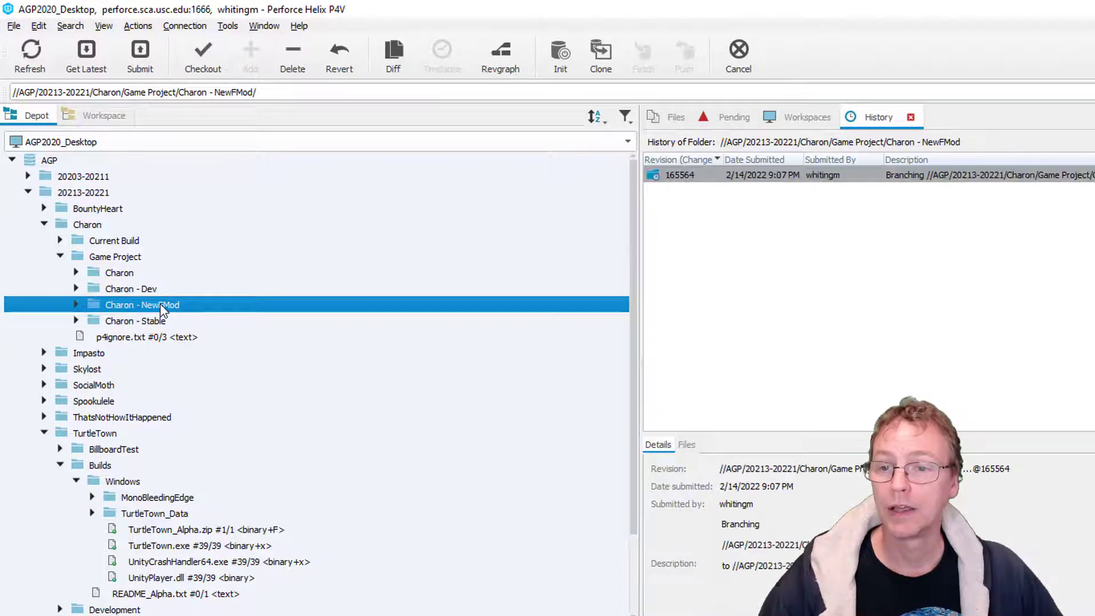
pyautogui.click(137, 322)
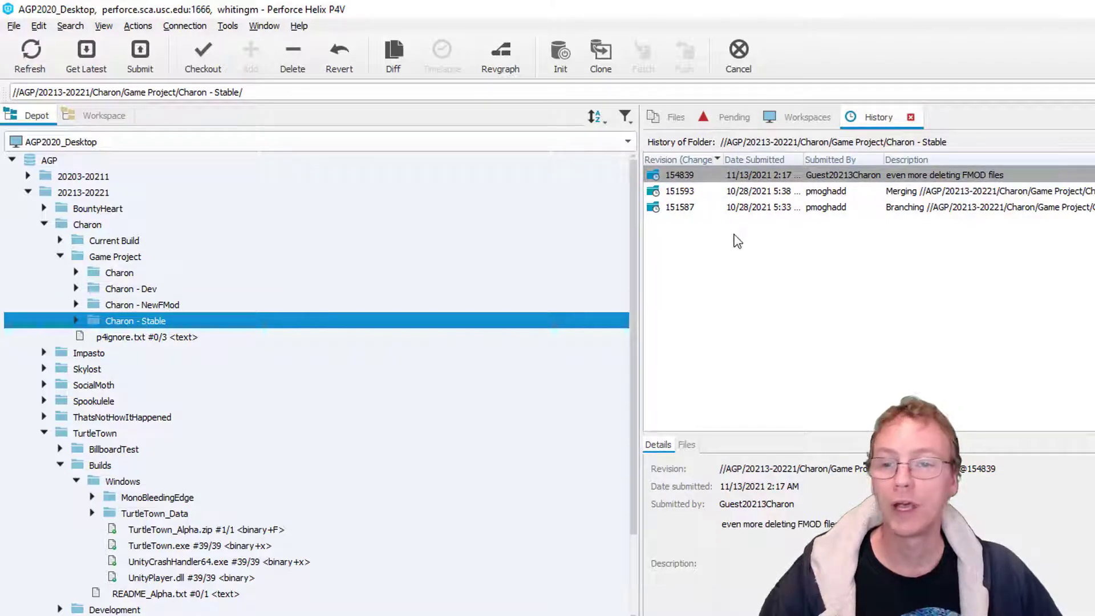
# - Open the branching options for the Charon - Dev folder and place the dialog clear of the depot tree
pyautogui.click(146, 290)
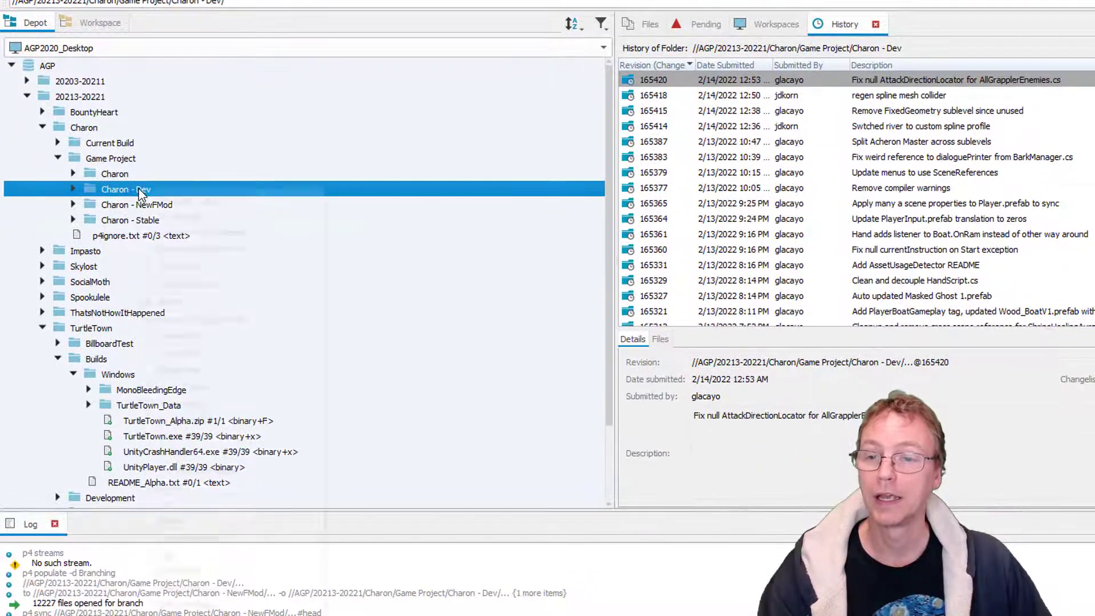
pyautogui.rightClick(145, 292)
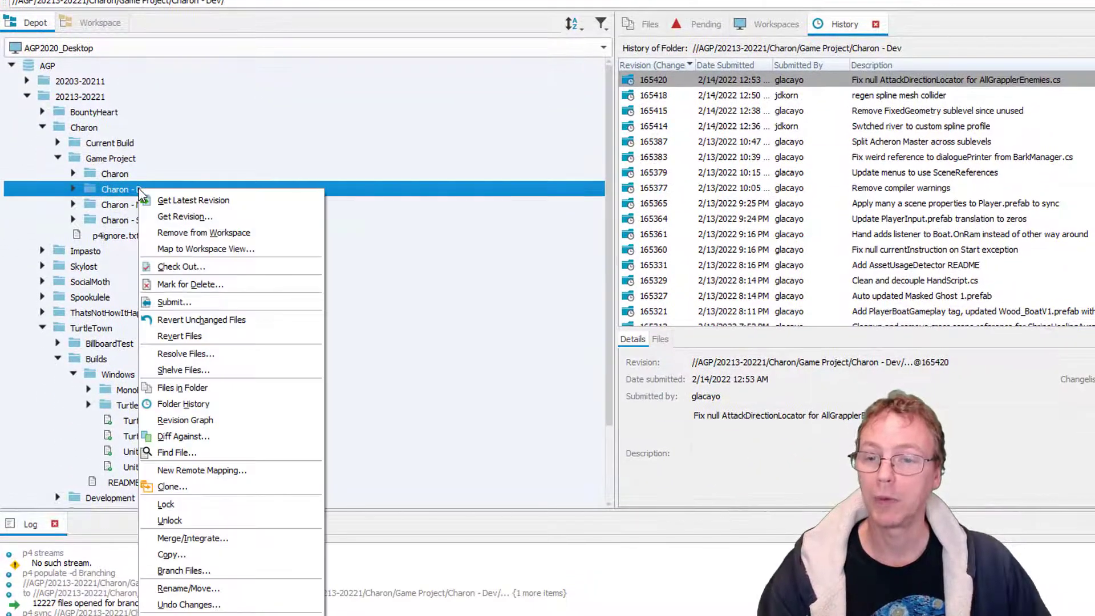
pyautogui.click(217, 571)
pyautogui.moveTo(981, 231); pyautogui.dragTo(702, 2)
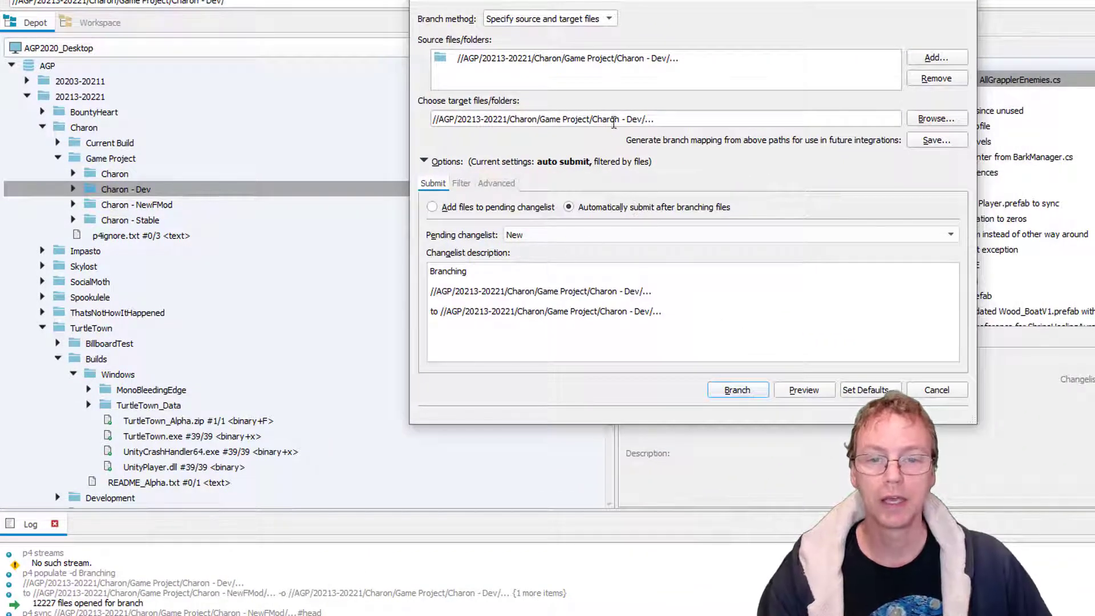
pyautogui.click(642, 120)
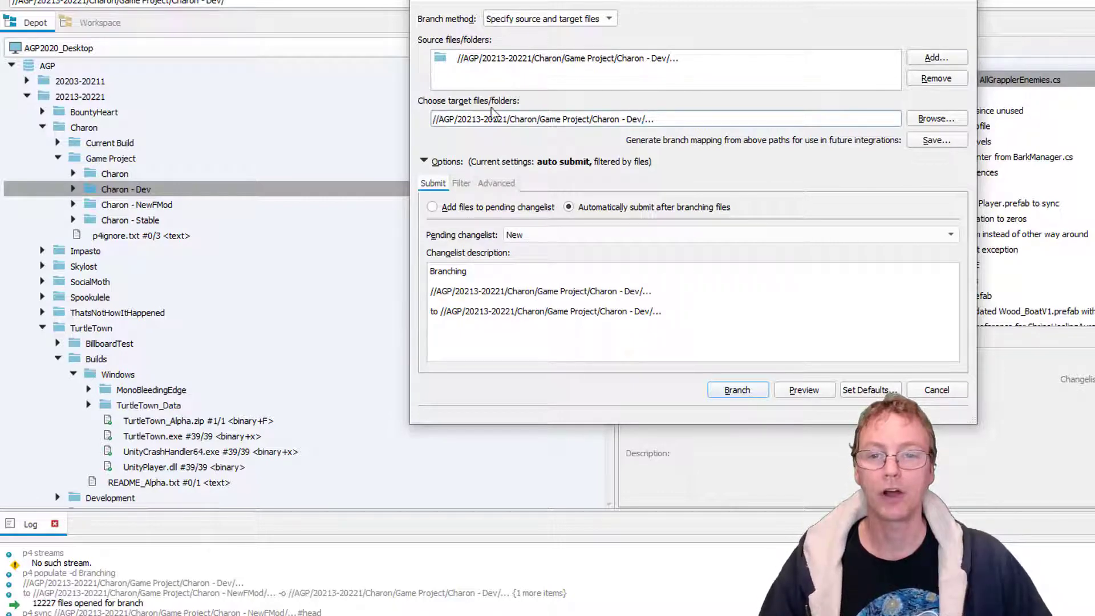
pyautogui.press('BackSpace')
pyautogui.press('BackSpace')
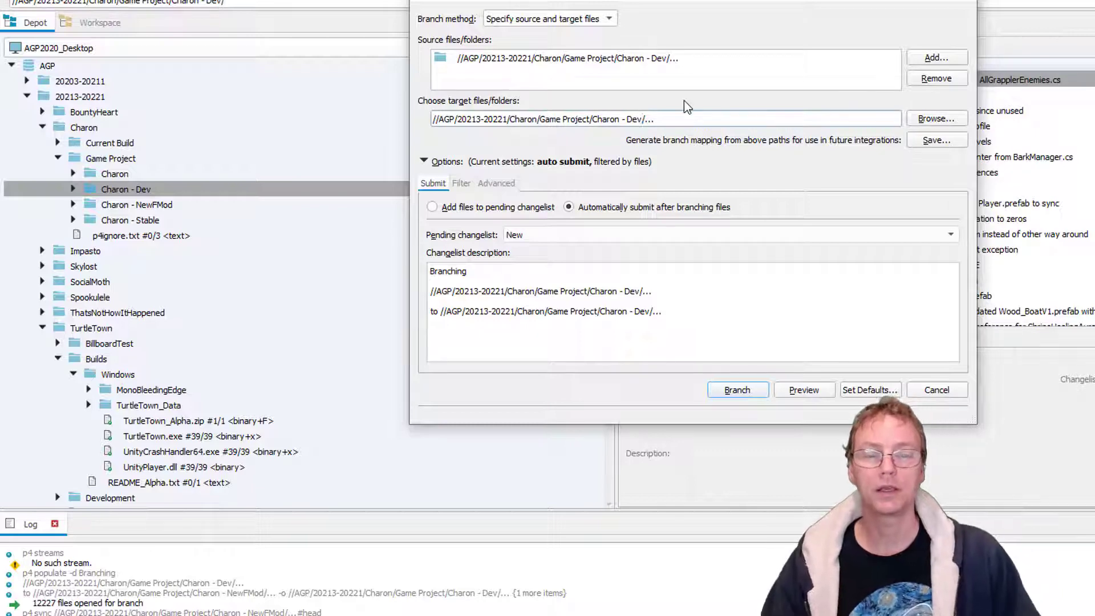
pyautogui.press('BackSpace')
pyautogui.write('NewF')
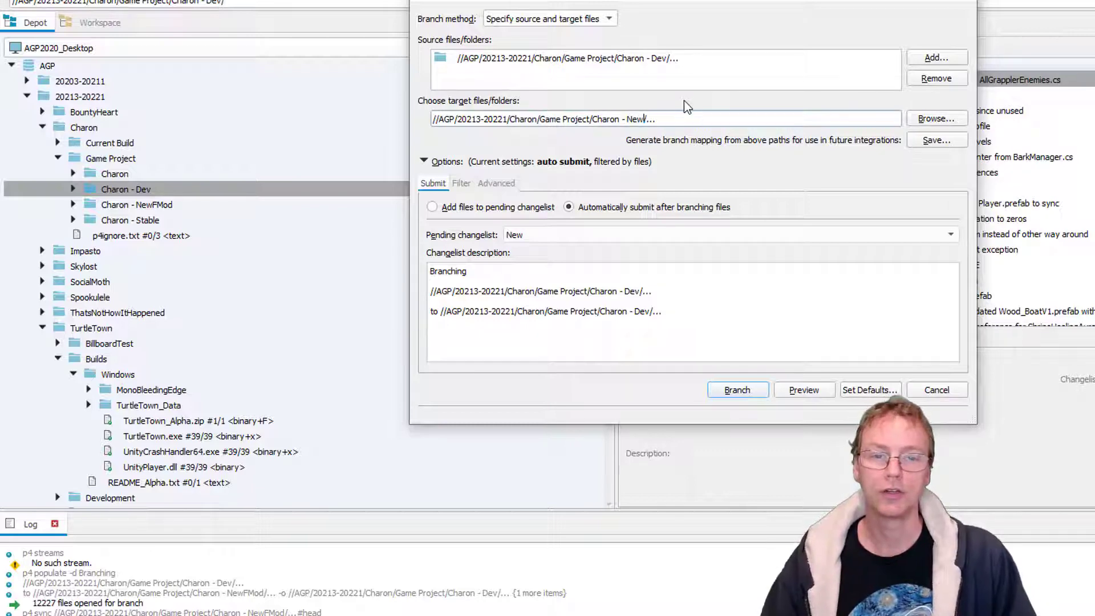
pyautogui.write('Mod')
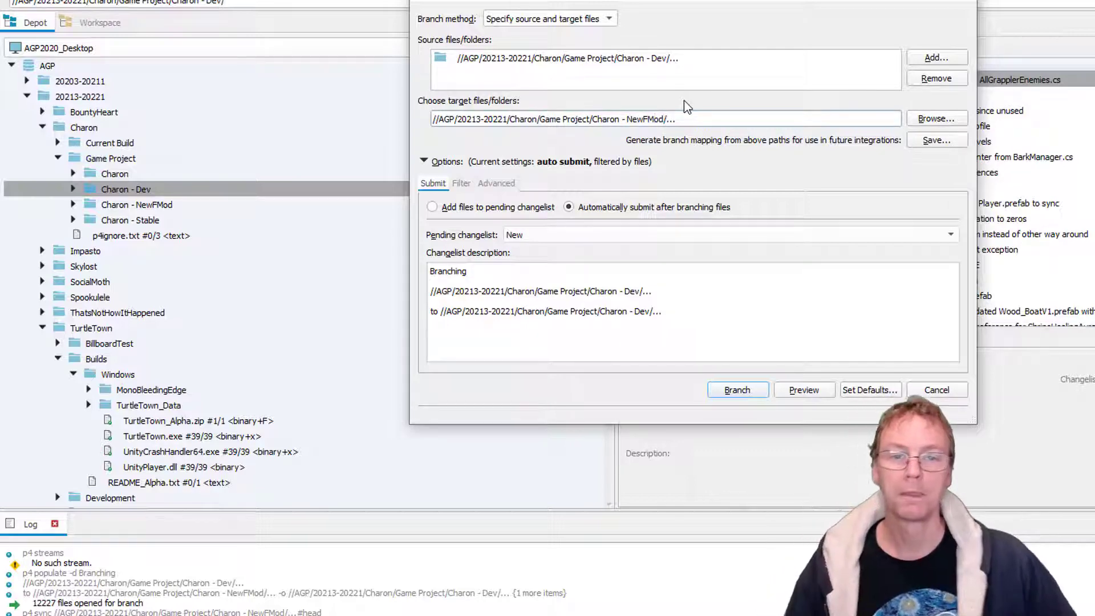
pyautogui.click(737, 390)
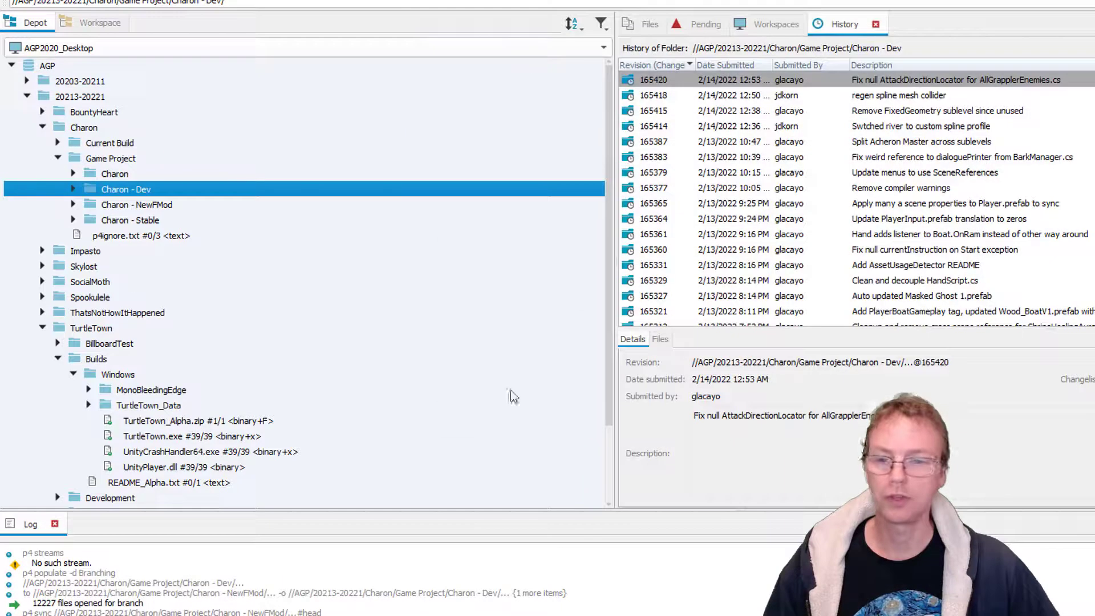
# - Get the latest revision of the new Charon - NewFMod folder into the workspace
pyautogui.click(137, 205)
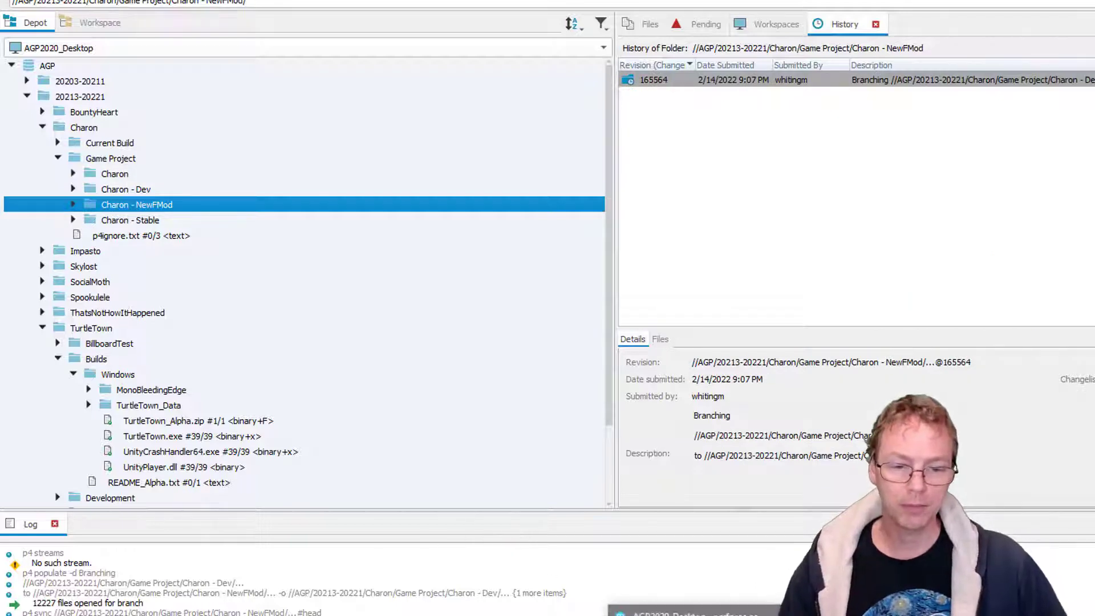
pyautogui.moveTo(740, 261); pyautogui.dragTo(597, 149)
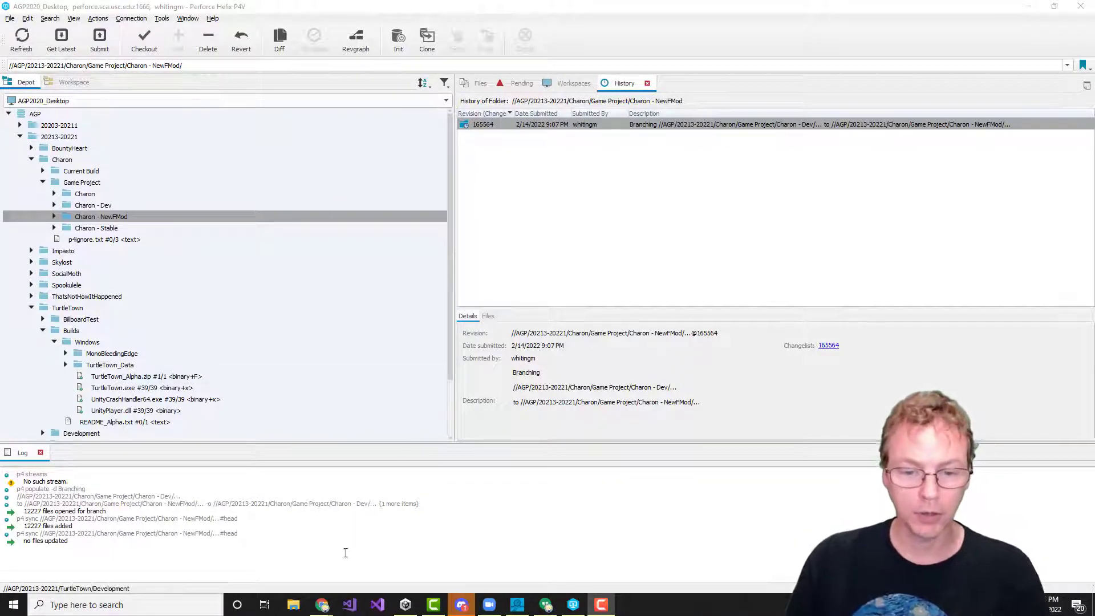
pyautogui.click(406, 604)
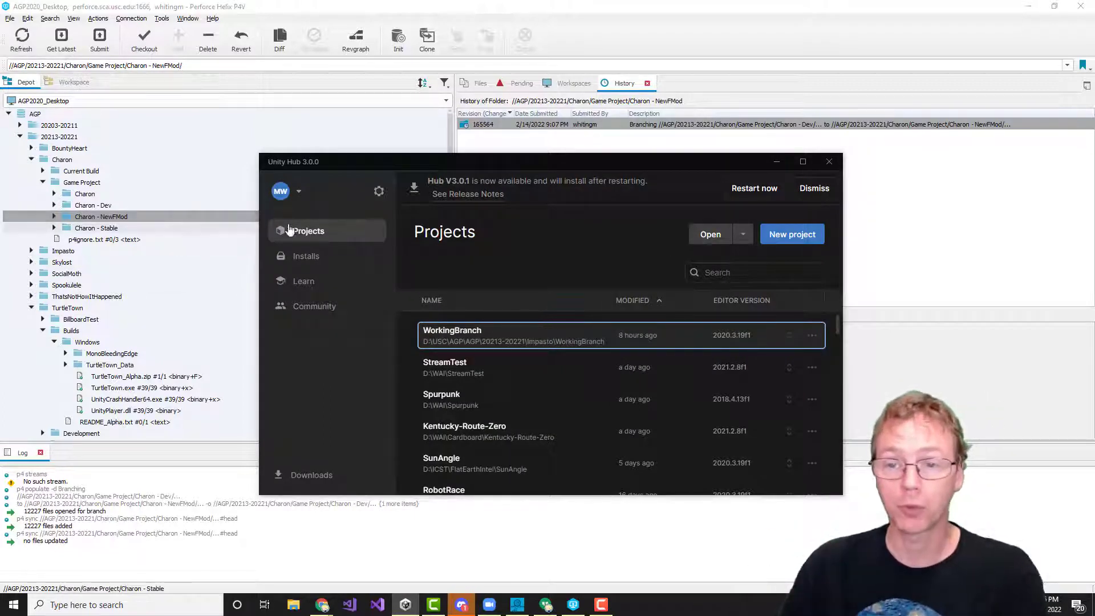
pyautogui.click(694, 233)
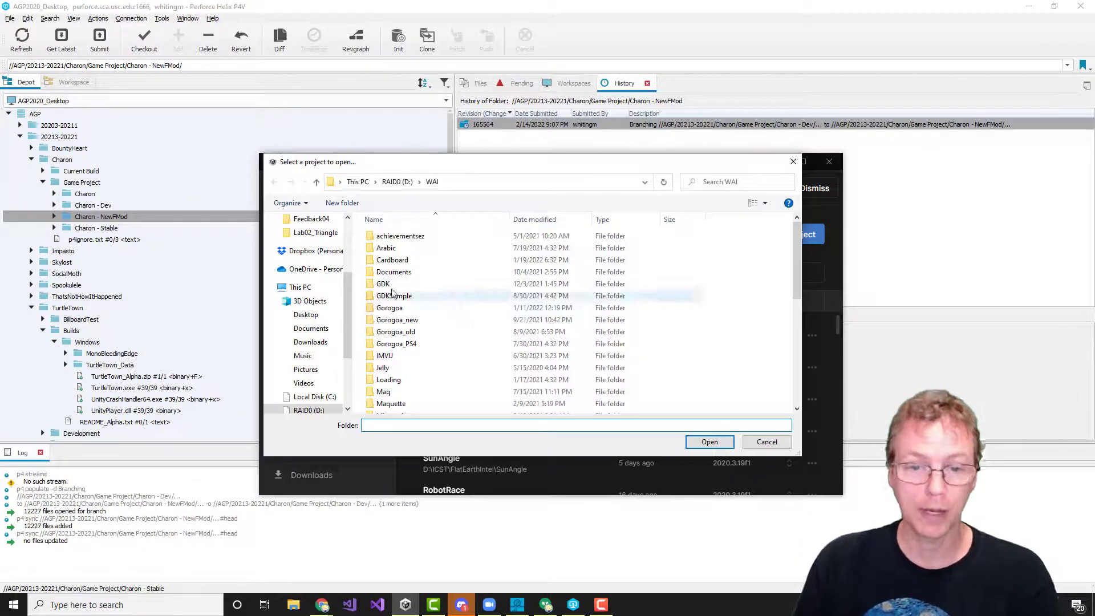
pyautogui.click(395, 182)
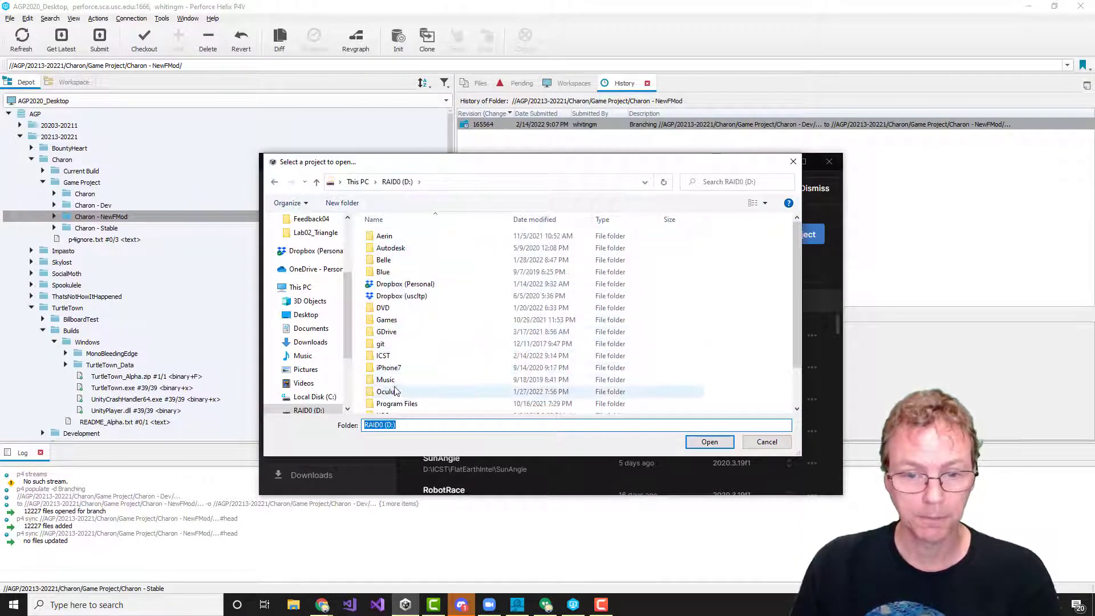
pyautogui.doubleClick(382, 370)
pyautogui.doubleClick(383, 247)
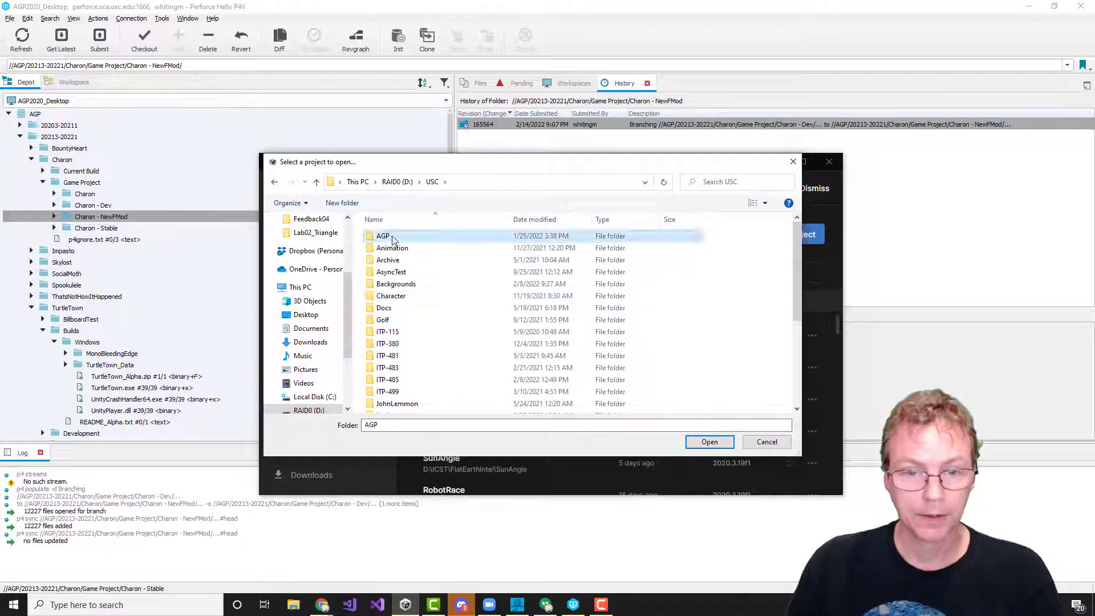
pyautogui.click(393, 236)
pyautogui.doubleClick(383, 248)
pyautogui.doubleClick(393, 235)
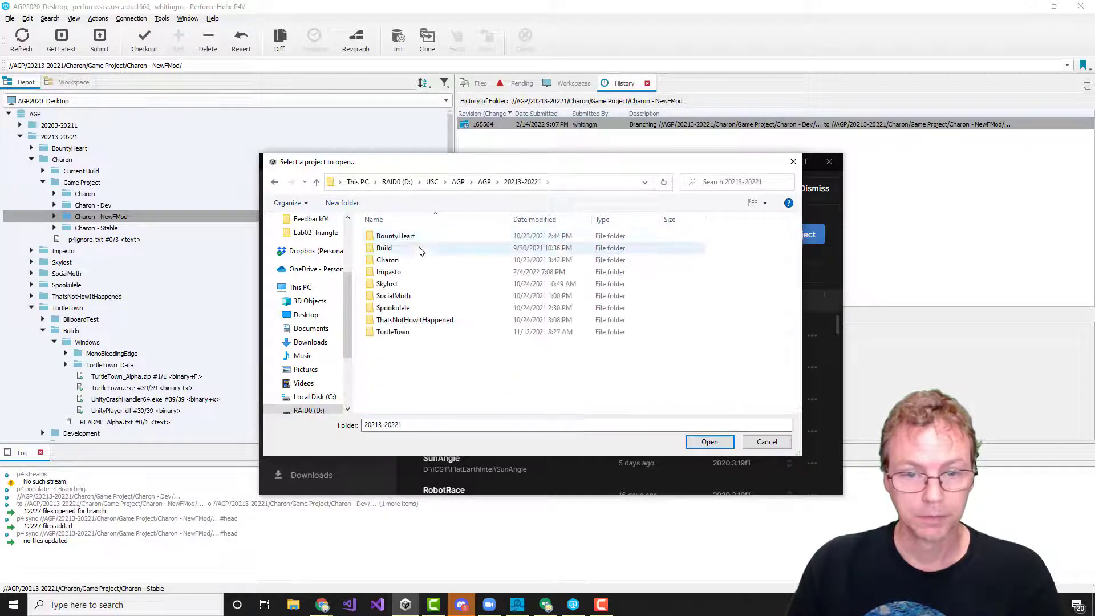
# - Open the Charon - NewFMod project from Charon\Game Project, dismissing the Perforce password request, and quit the launch in the non-matching editor
pyautogui.click(388, 260)
pyautogui.doubleClick(389, 260)
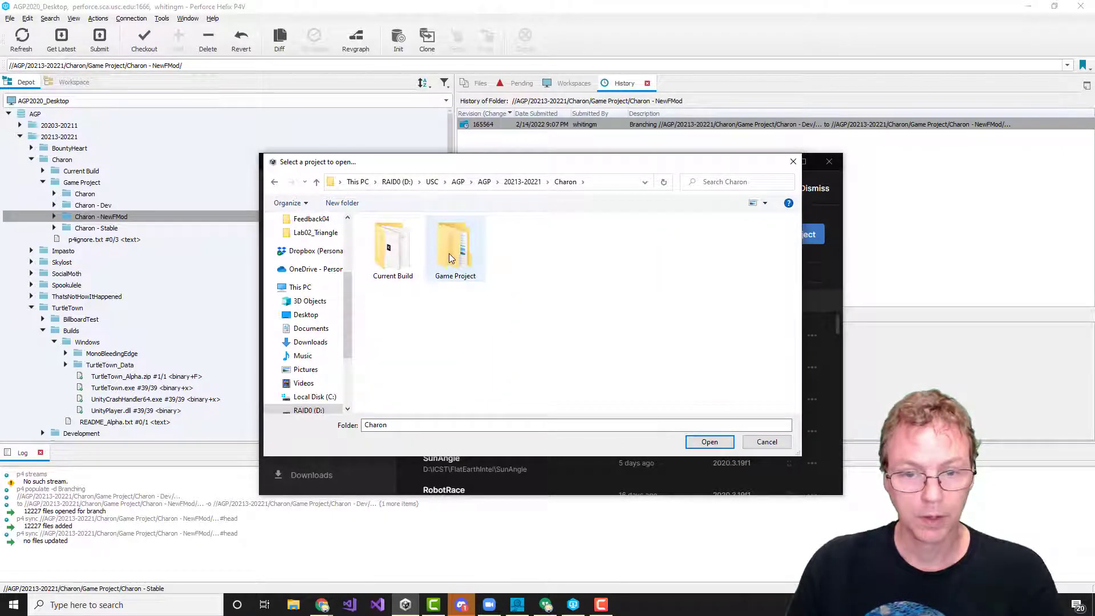
pyautogui.doubleClick(449, 255)
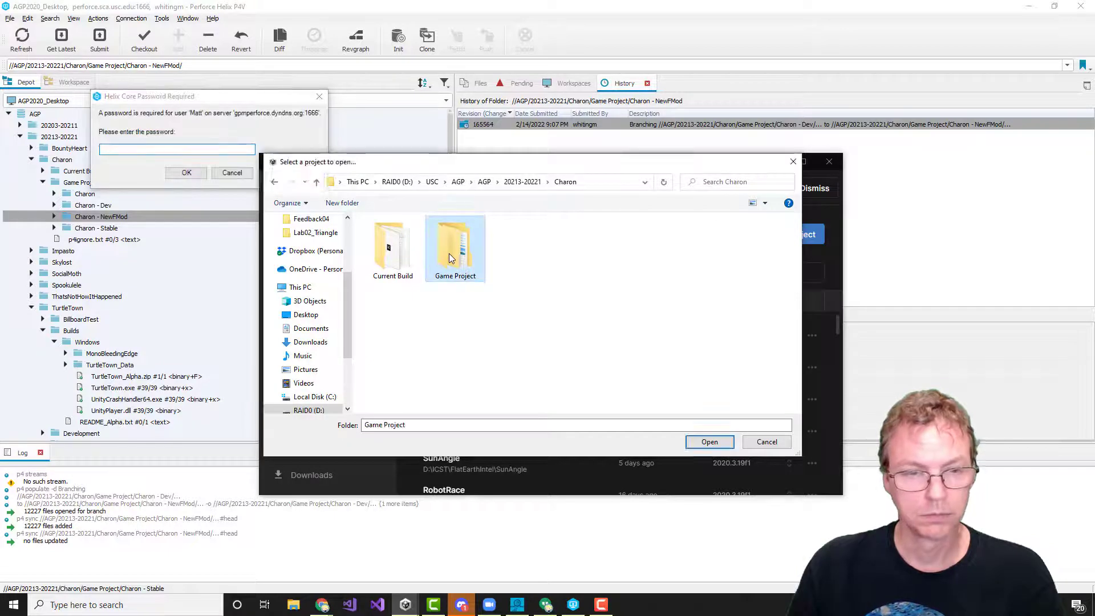
pyautogui.click(232, 173)
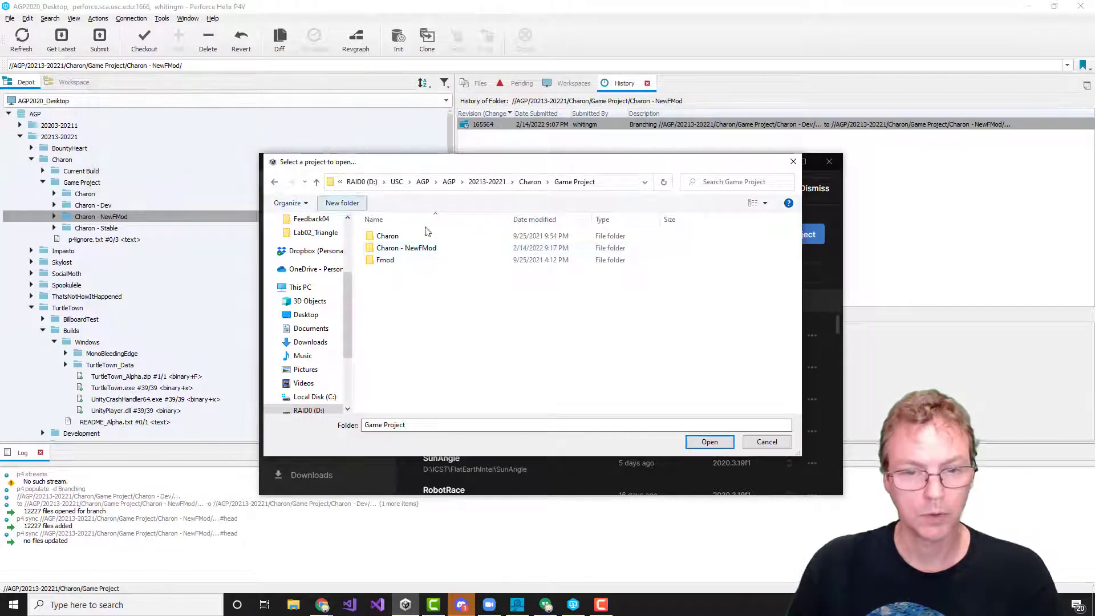
pyautogui.click(406, 249)
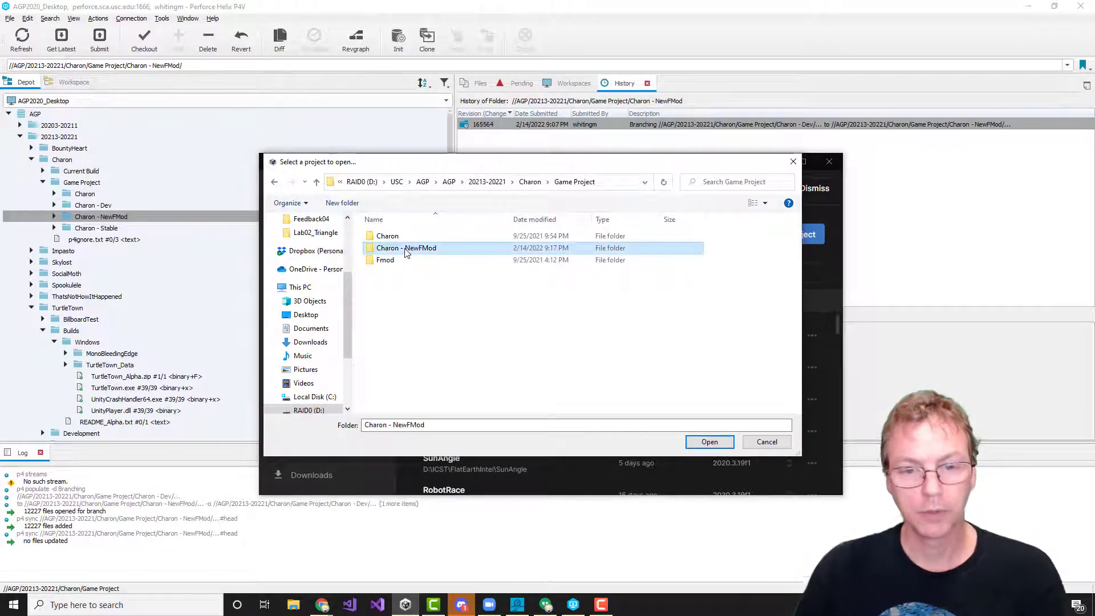
pyautogui.click(709, 442)
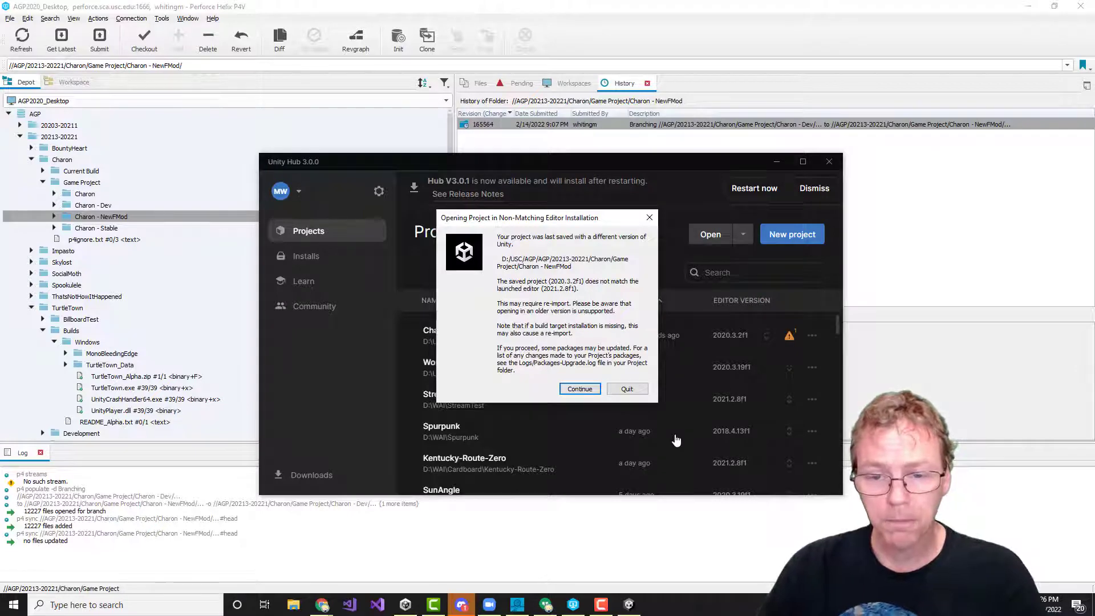
pyautogui.click(626, 388)
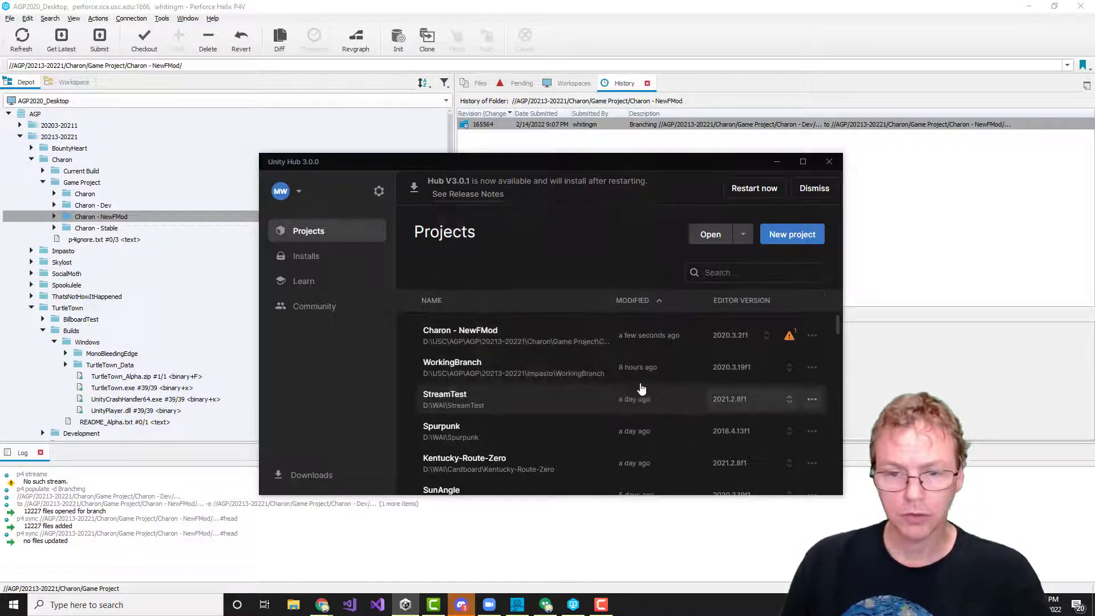
# - Open Charon - NewFMod with editor version 2020.3.19f1 for the Windows platform, accepting the version change and the non-matching editor warning
pyautogui.click(767, 336)
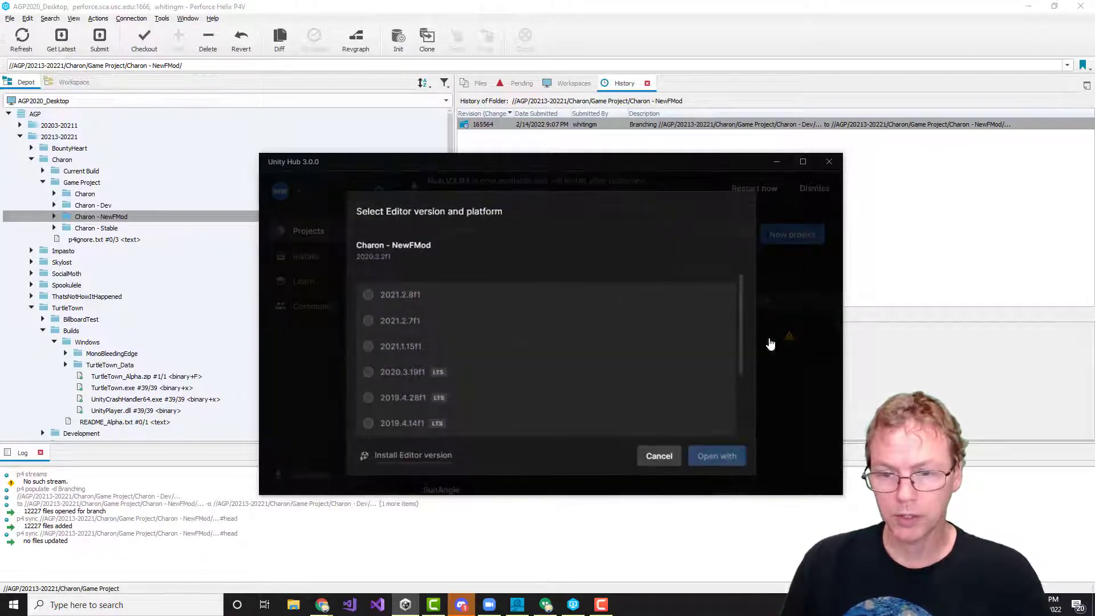
pyautogui.click(657, 455)
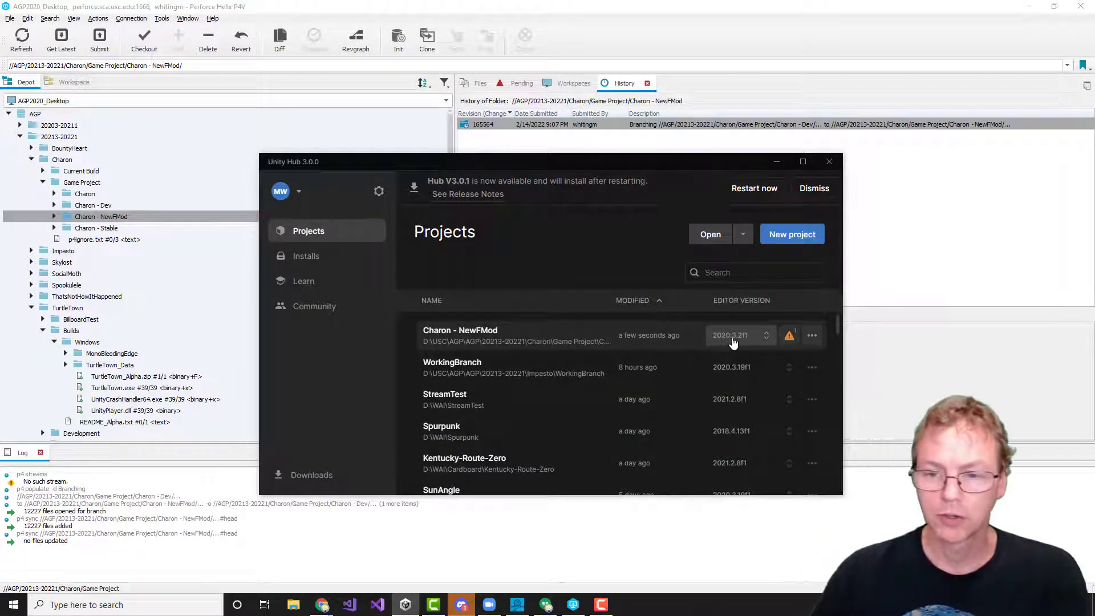
pyautogui.click(739, 337)
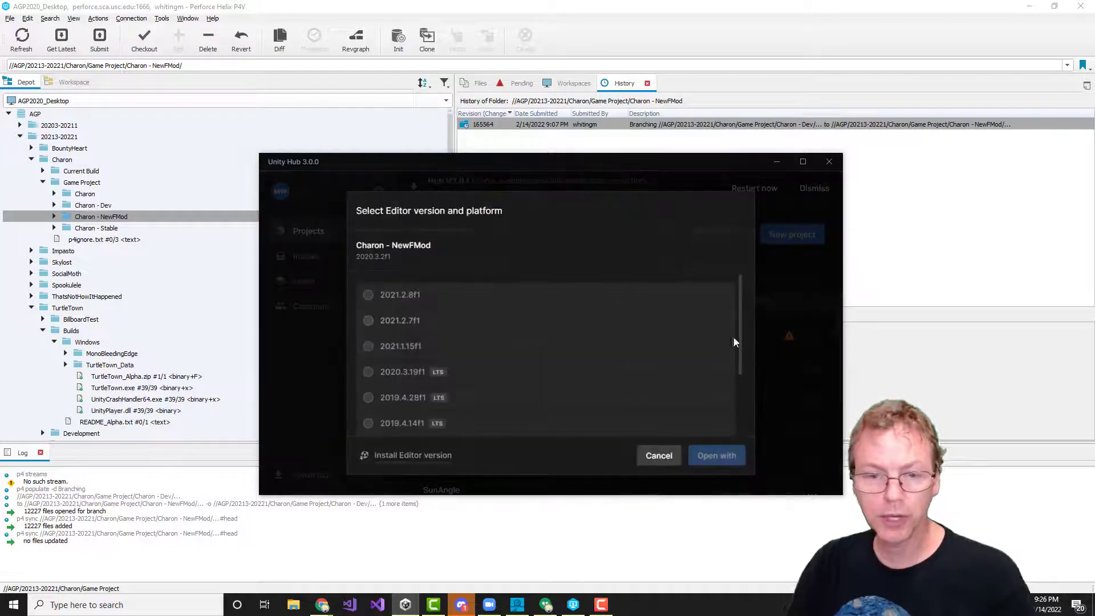
pyautogui.click(406, 378)
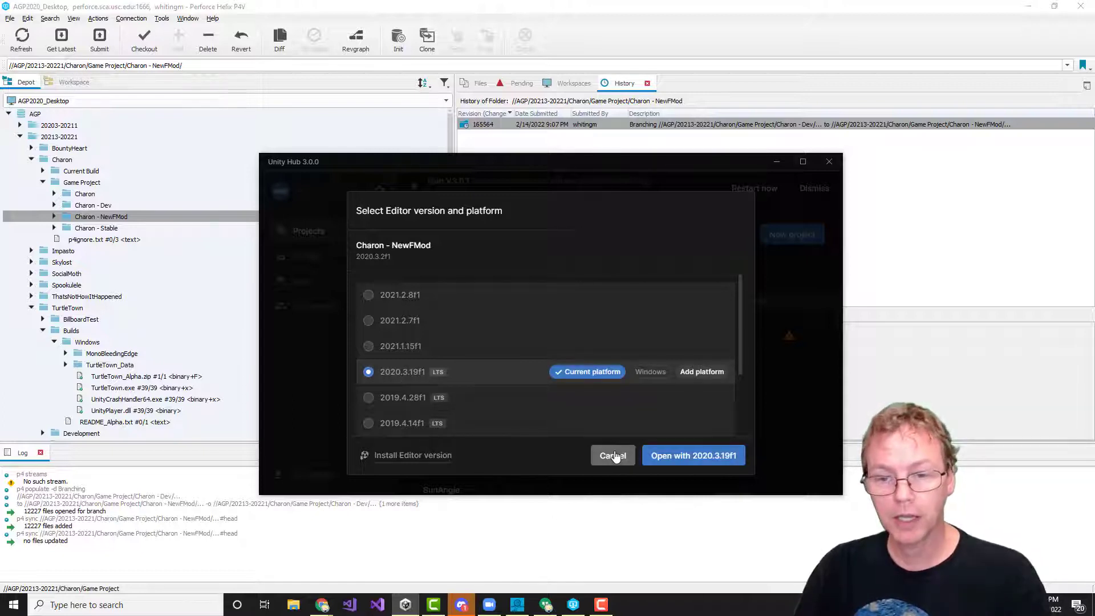
pyautogui.click(650, 372)
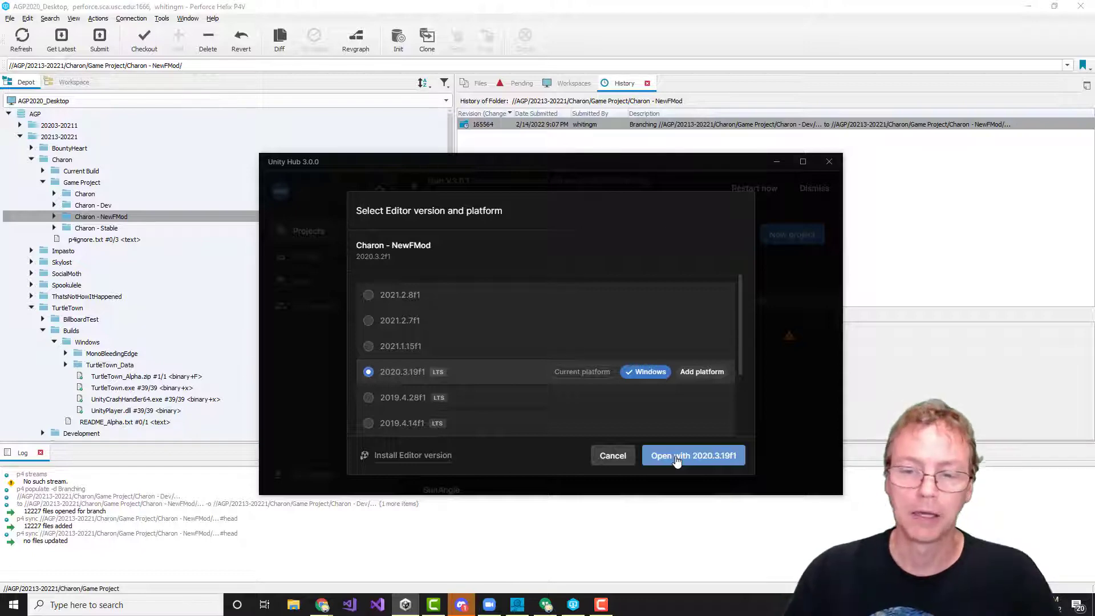
pyautogui.click(677, 461)
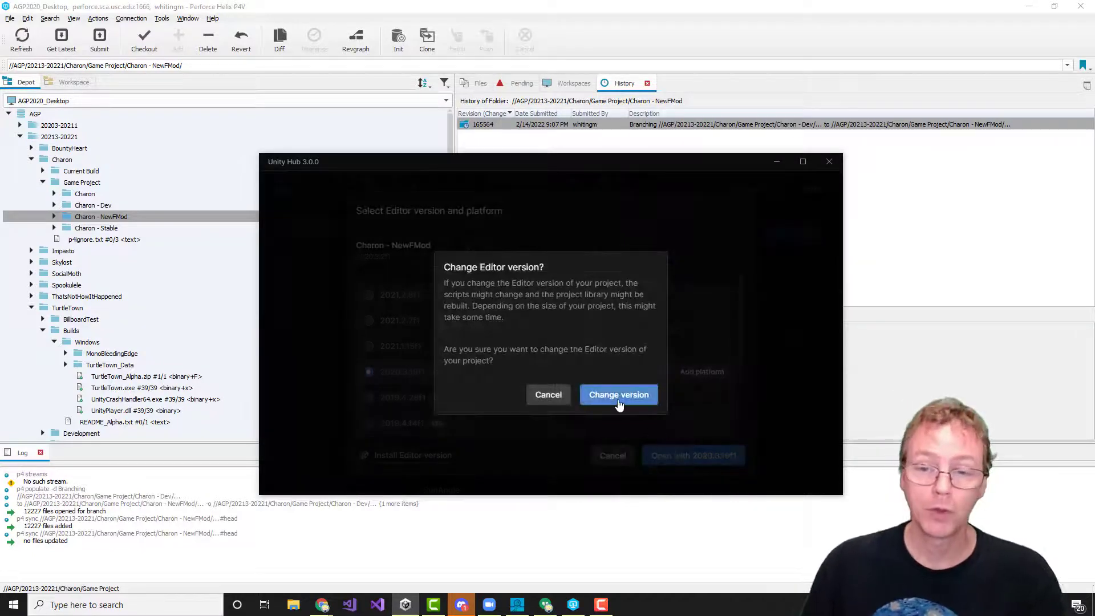
pyautogui.click(619, 394)
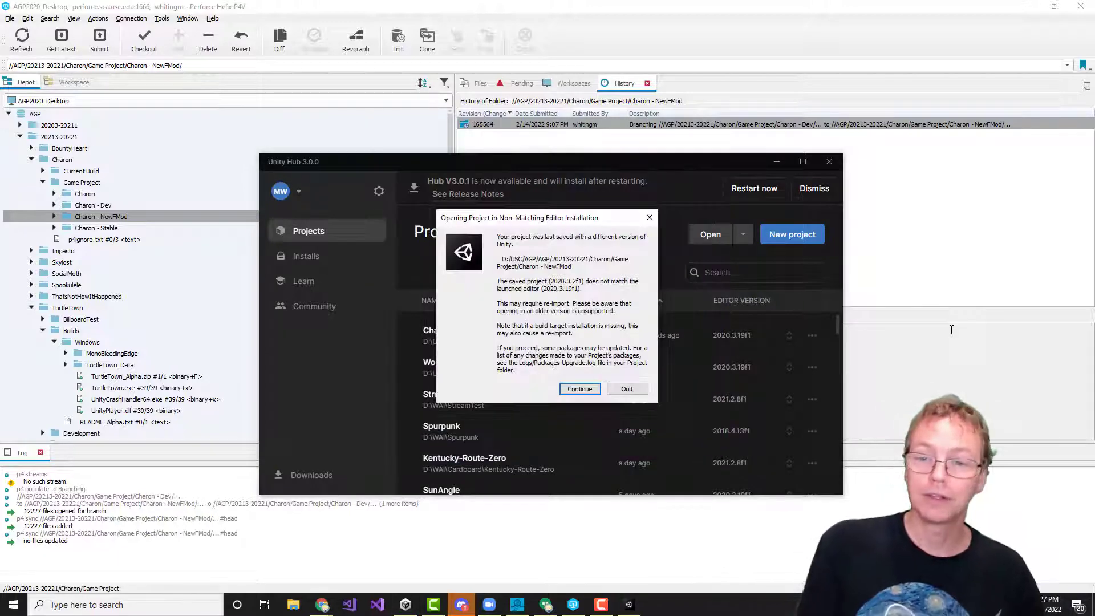
pyautogui.click(579, 390)
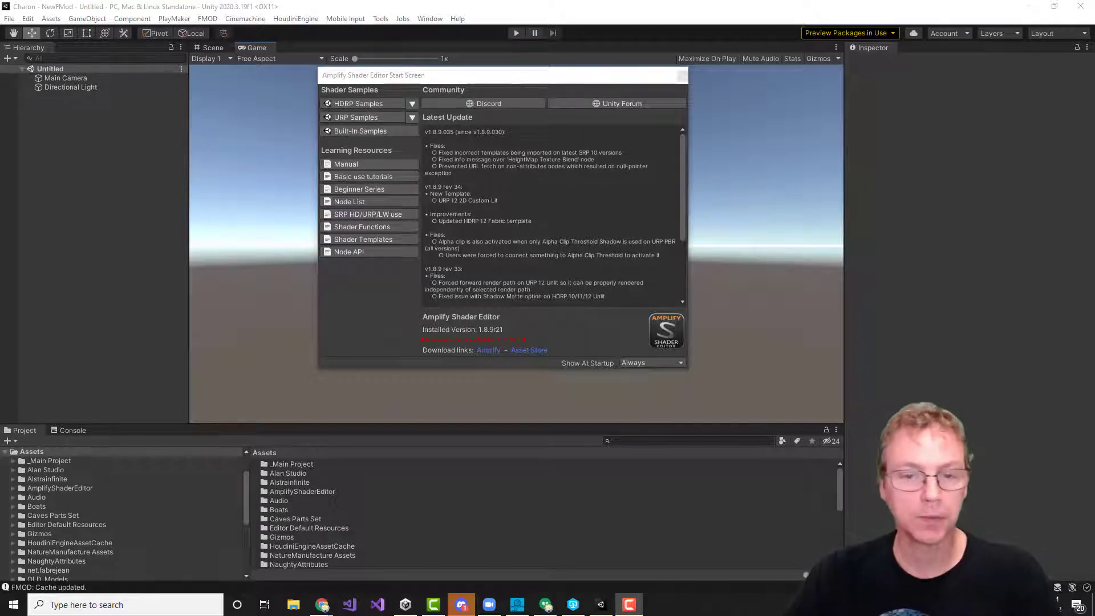
# - Check the scenes and target platform in the project's Build Settings, then close the window
pyautogui.hotkey('ctrl', 'shift', 'b')
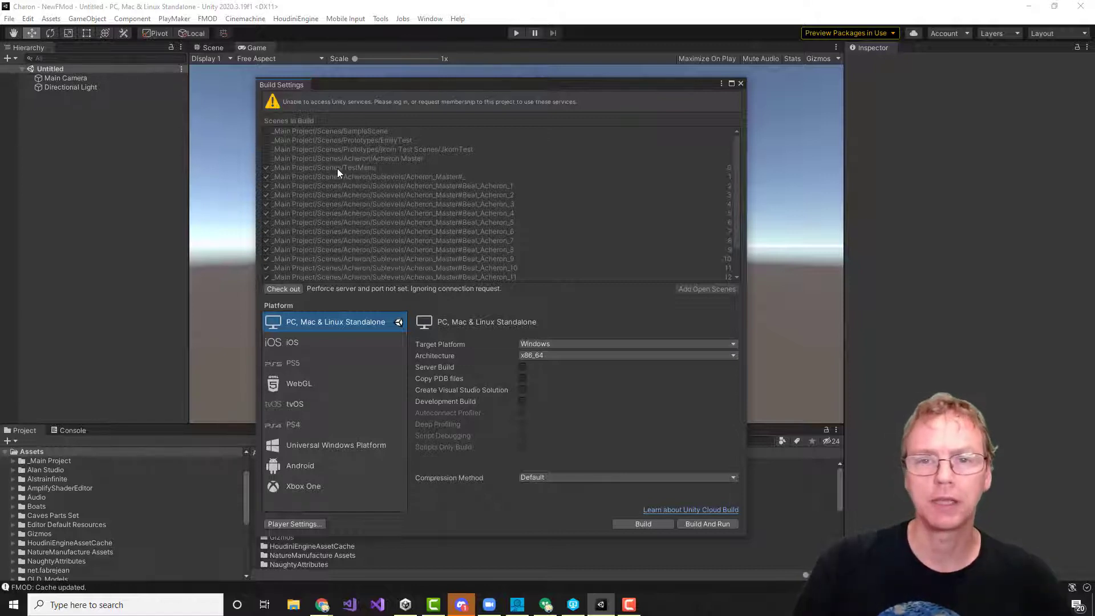
pyautogui.click(741, 84)
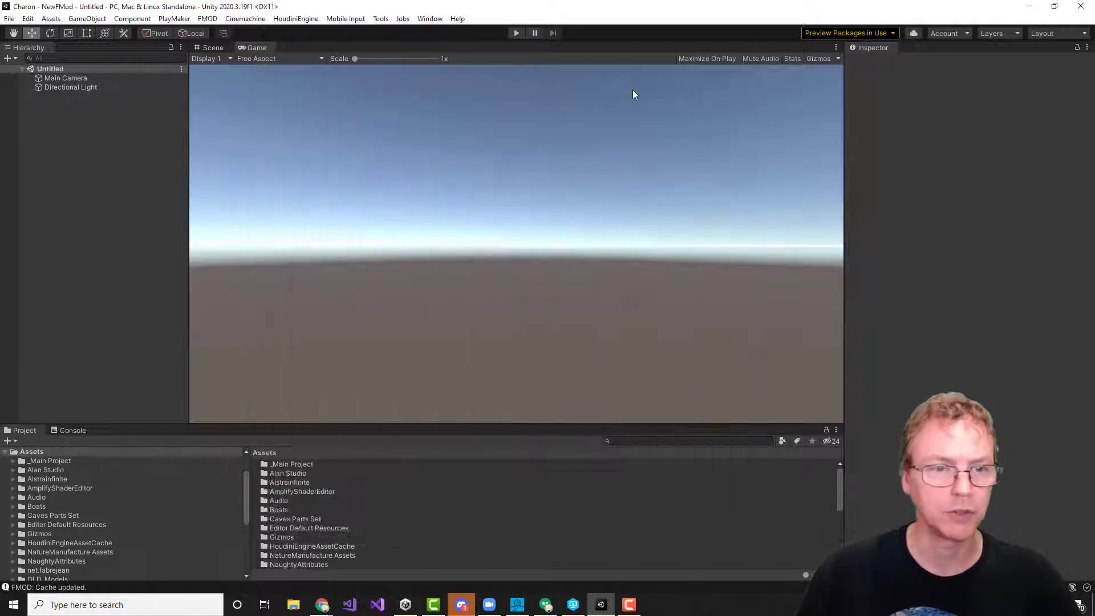
# - Open the TestMenu scene from the _Main Project\Scenes folder of Charon - NewFMod
pyautogui.click(10, 18)
pyautogui.click(25, 44)
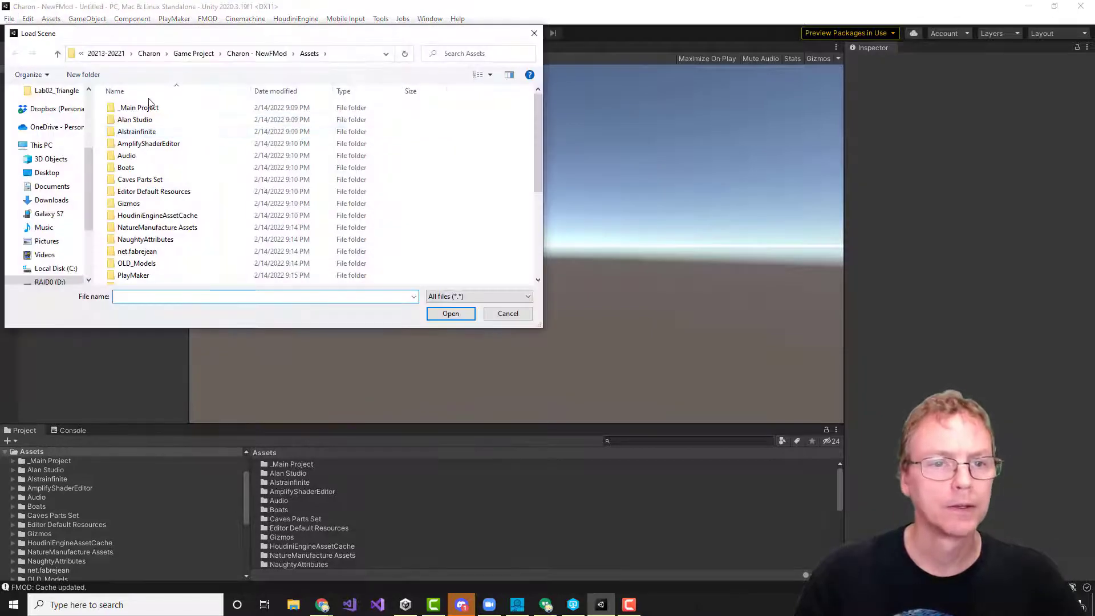
pyautogui.doubleClick(140, 107)
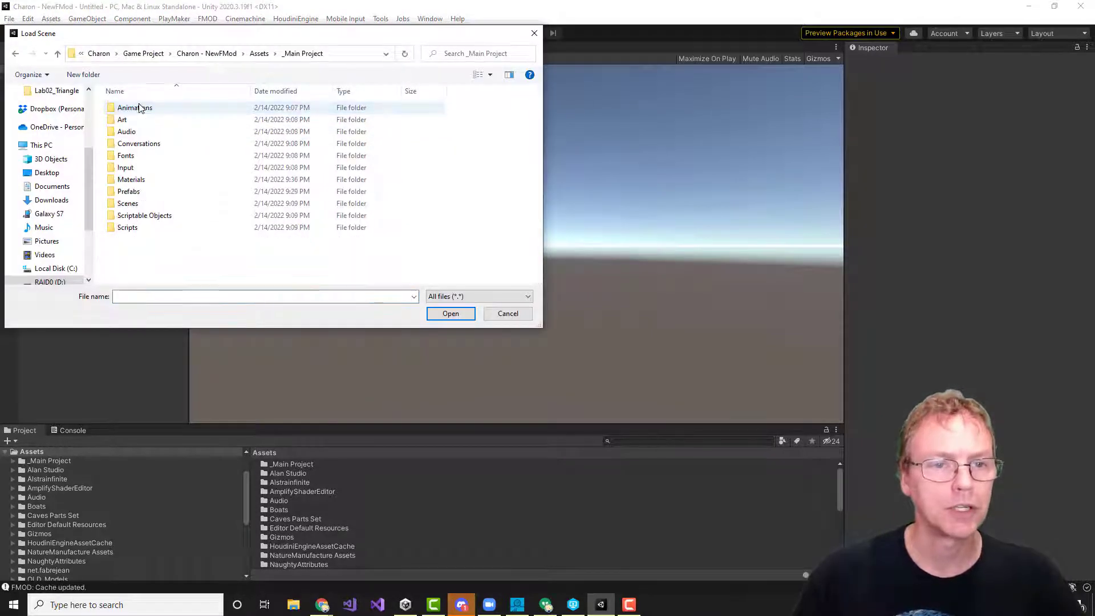
pyautogui.doubleClick(128, 204)
pyautogui.doubleClick(140, 191)
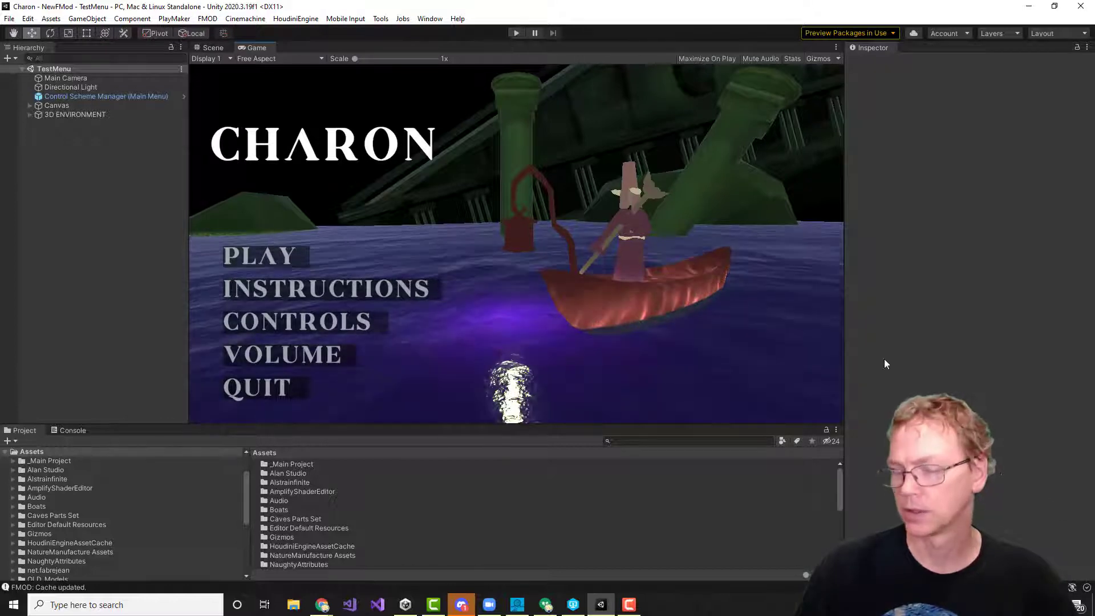
# - Play-test TestMenu with the Console showing, start the game from its main menu, pause it in the level, and end the test
pyautogui.click(515, 33)
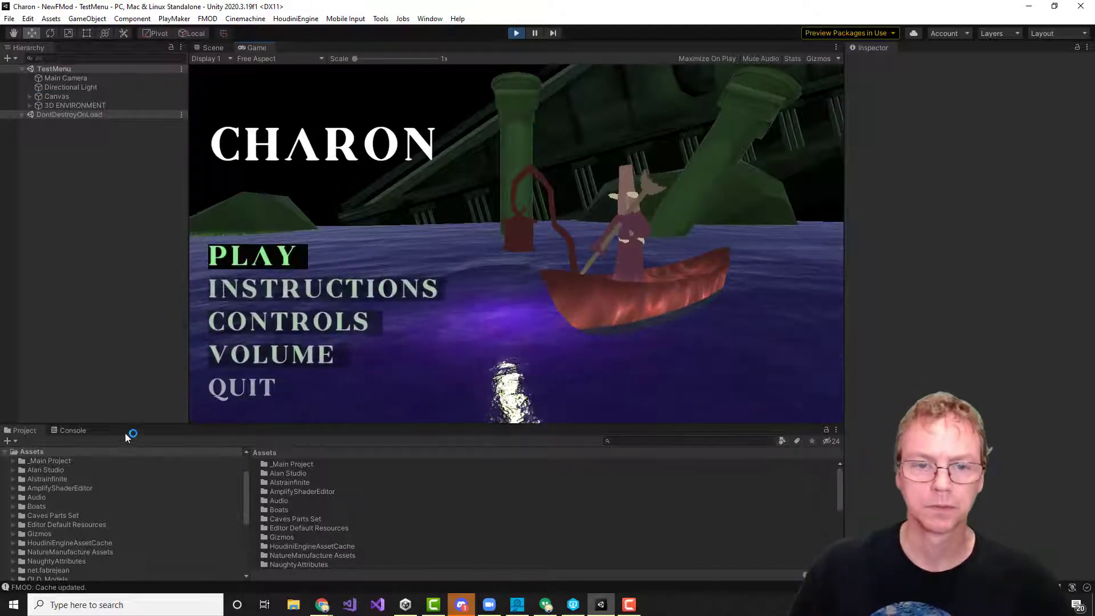
pyautogui.click(73, 431)
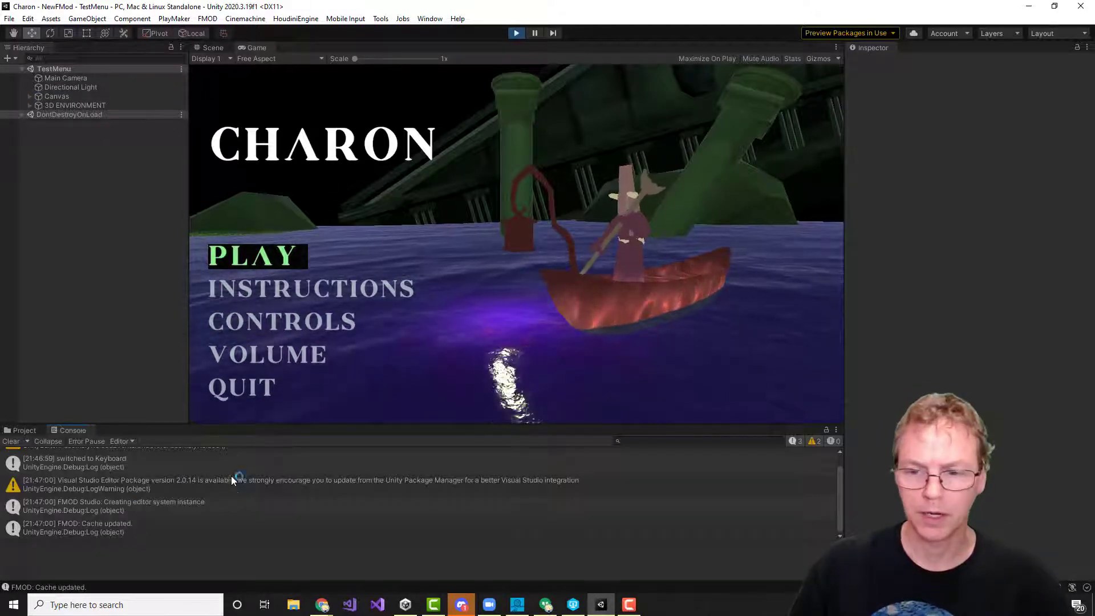
pyautogui.click(295, 283)
pyautogui.click(395, 357)
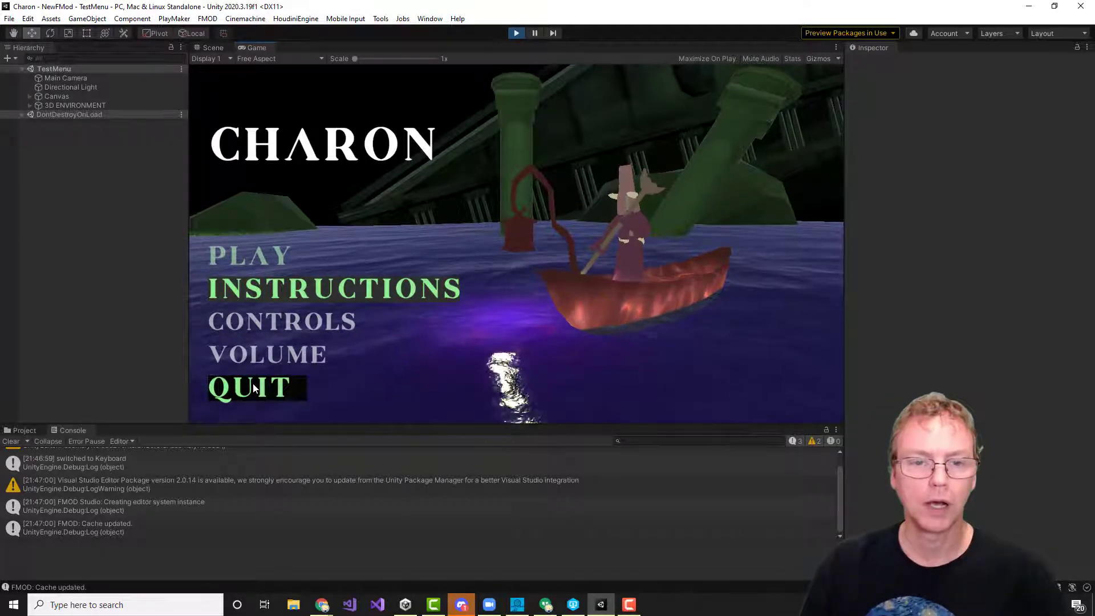
pyautogui.click(250, 257)
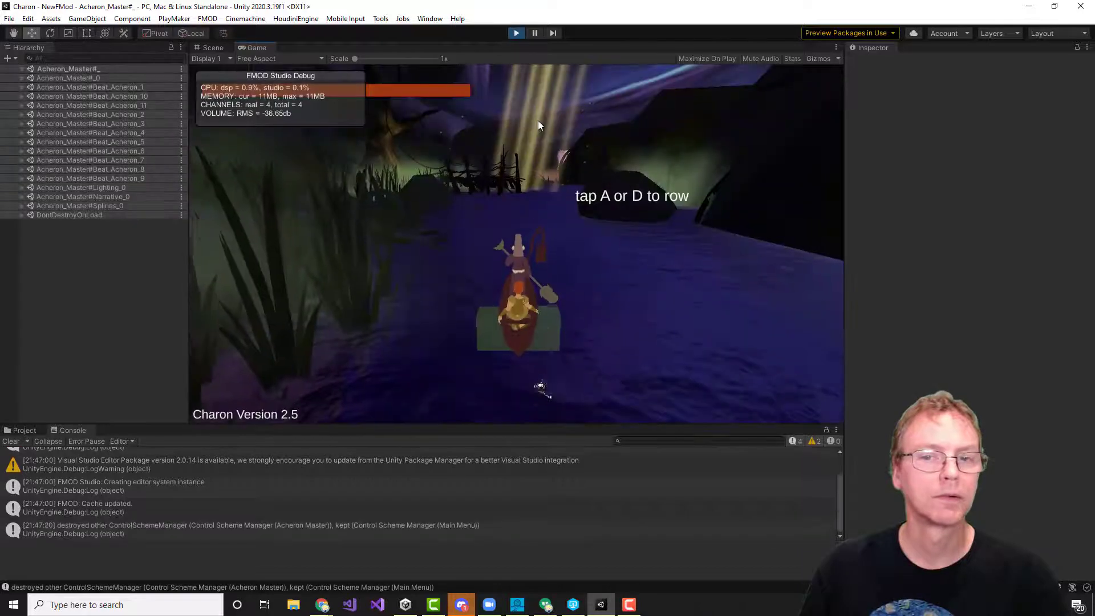
pyautogui.click(534, 33)
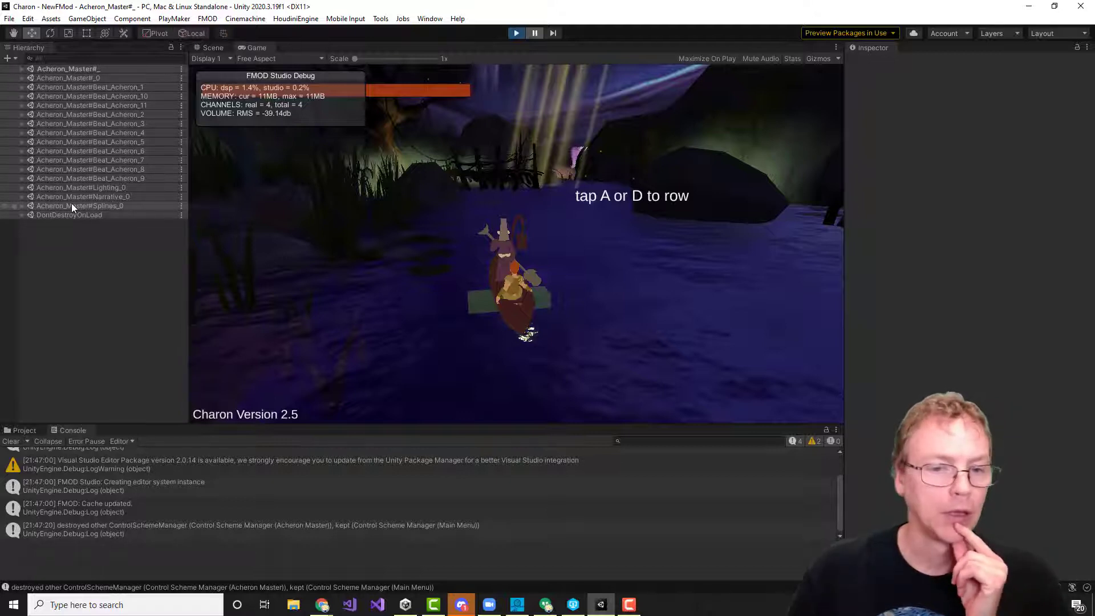
pyautogui.click(516, 33)
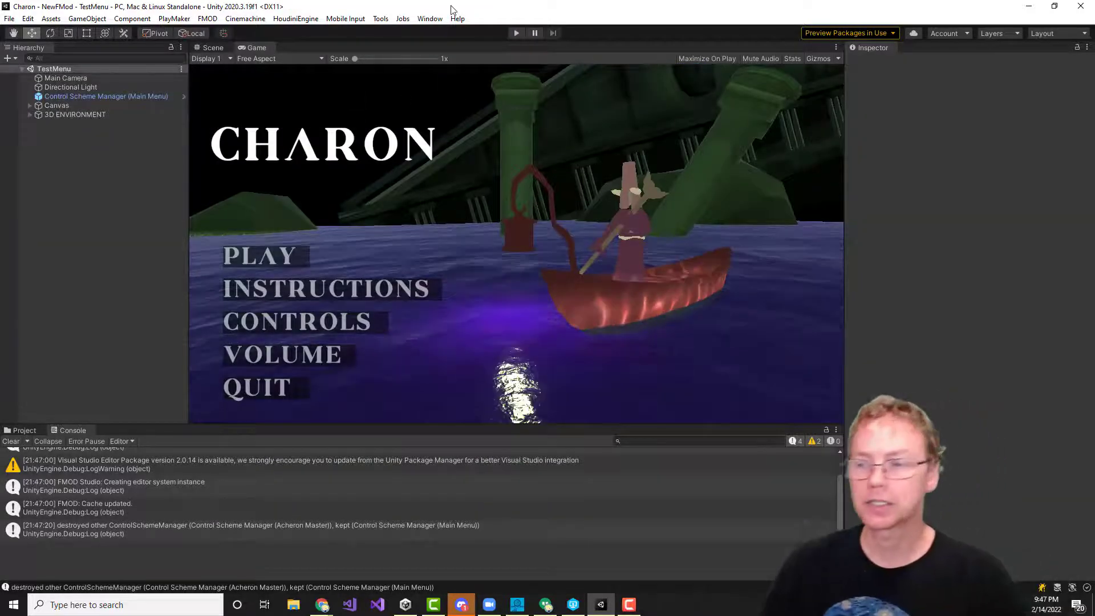
# - Check the available target platforms and architectures for the standalone build in Build Settings, then close the window
pyautogui.click(9, 18)
pyautogui.click(34, 154)
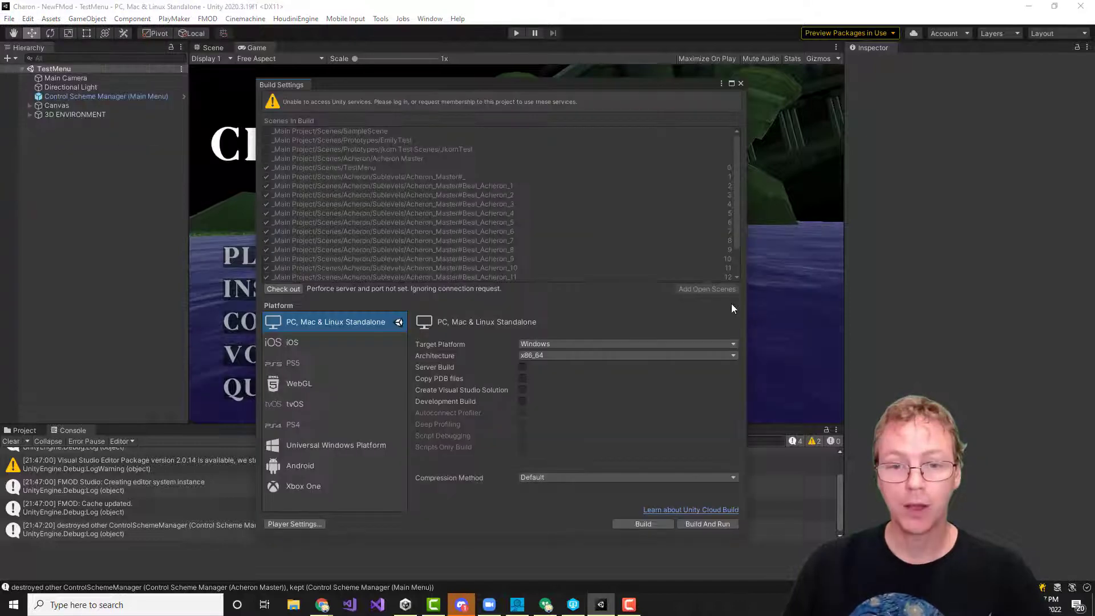
pyautogui.click(587, 344)
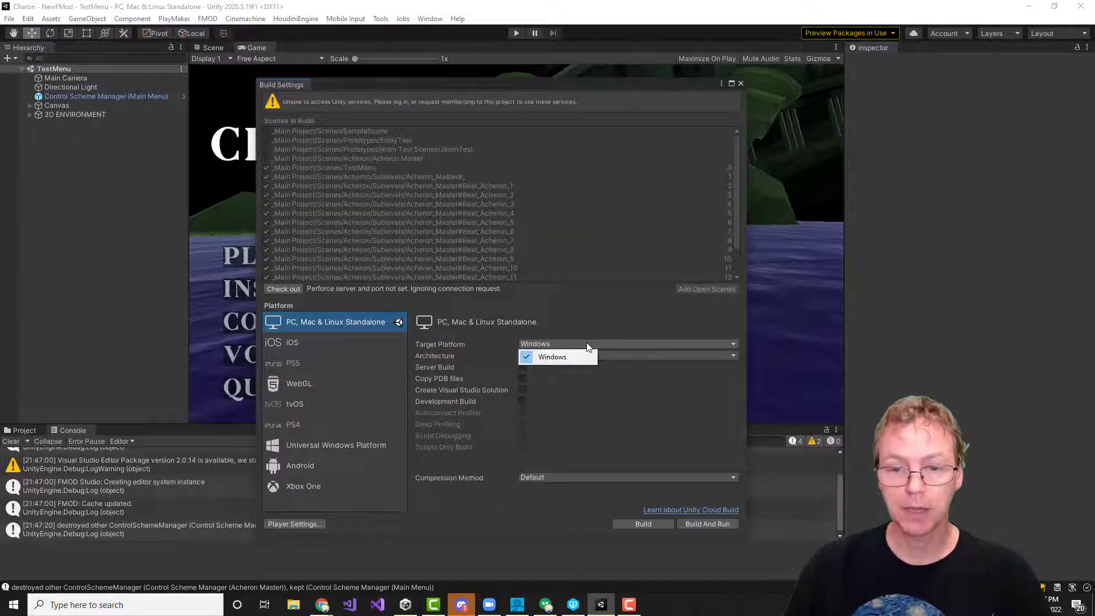
pyautogui.click(688, 395)
pyautogui.click(556, 354)
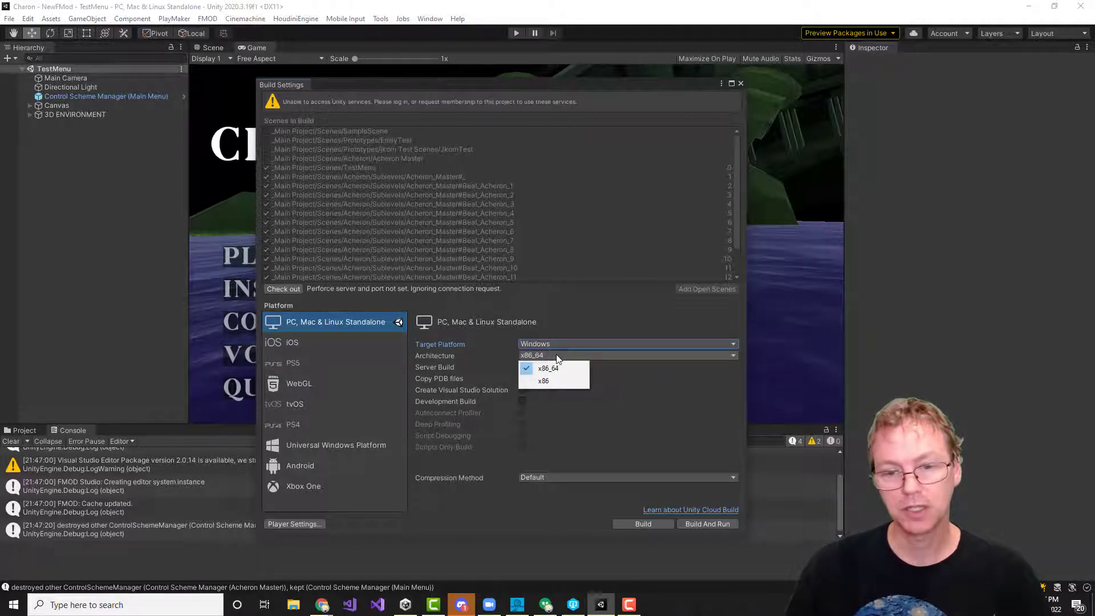
pyautogui.click(655, 383)
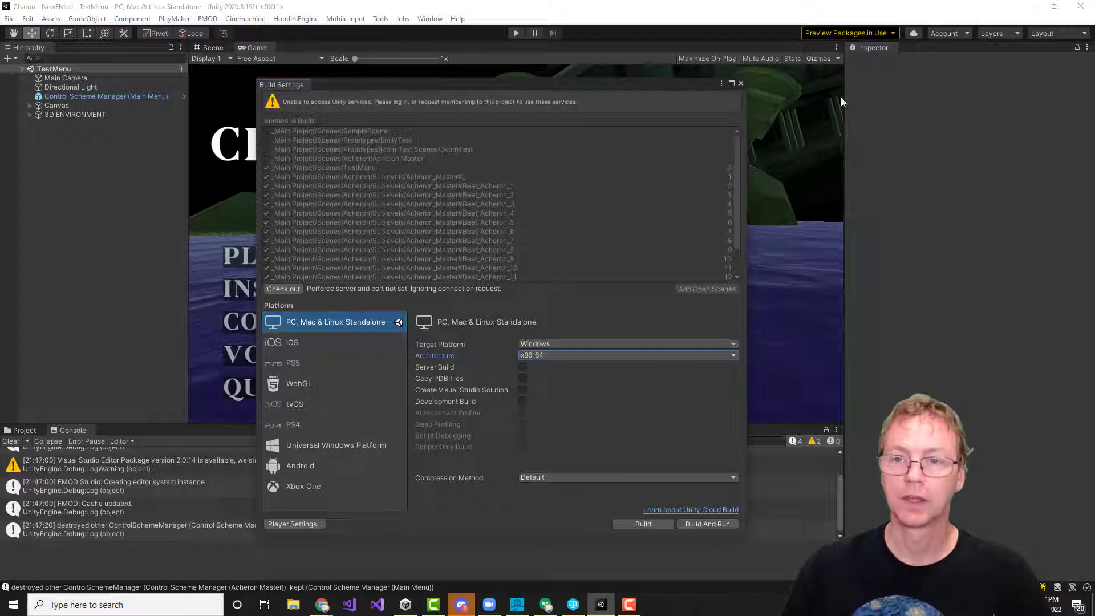
pyautogui.click(740, 84)
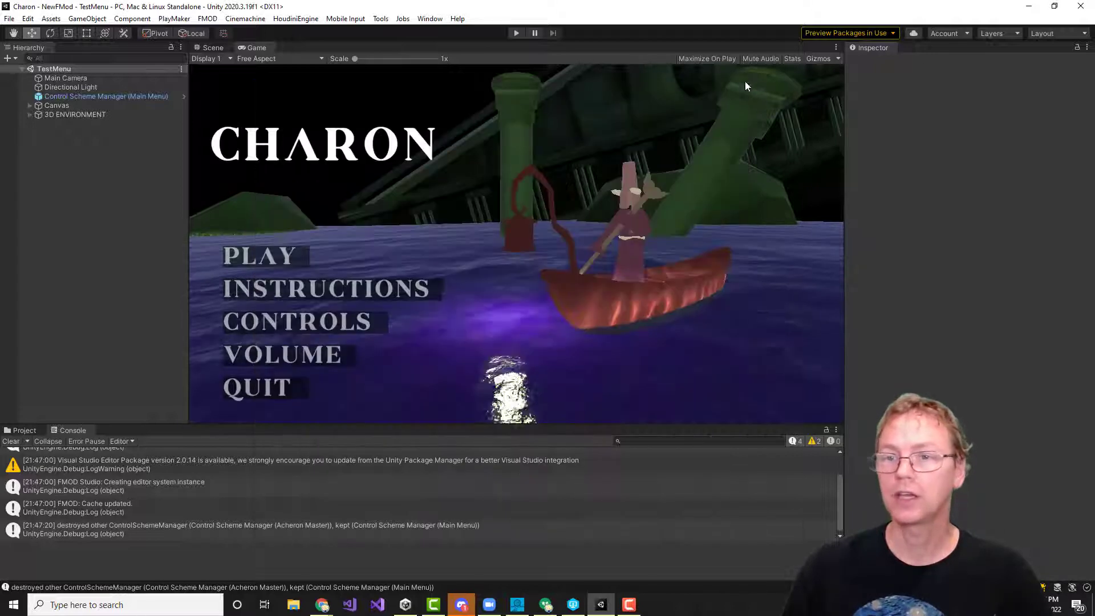
# - Close the Unity editor and open the module list for the 2020.3.19f1 install in Unity Hub
pyautogui.click(1081, 6)
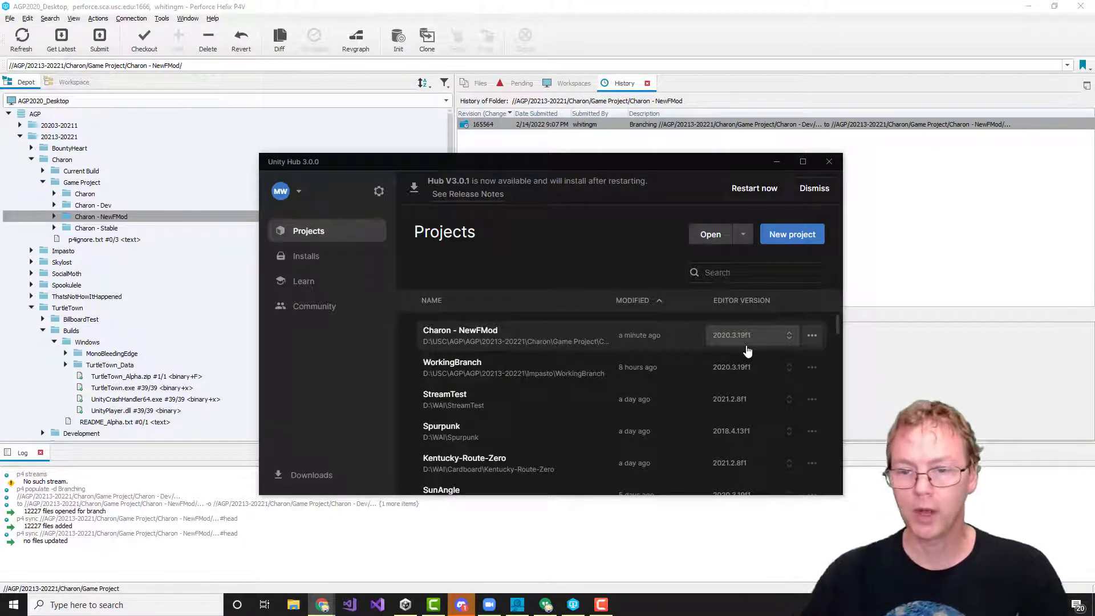
pyautogui.click(300, 257)
pyautogui.scroll(-3, 516, 319)
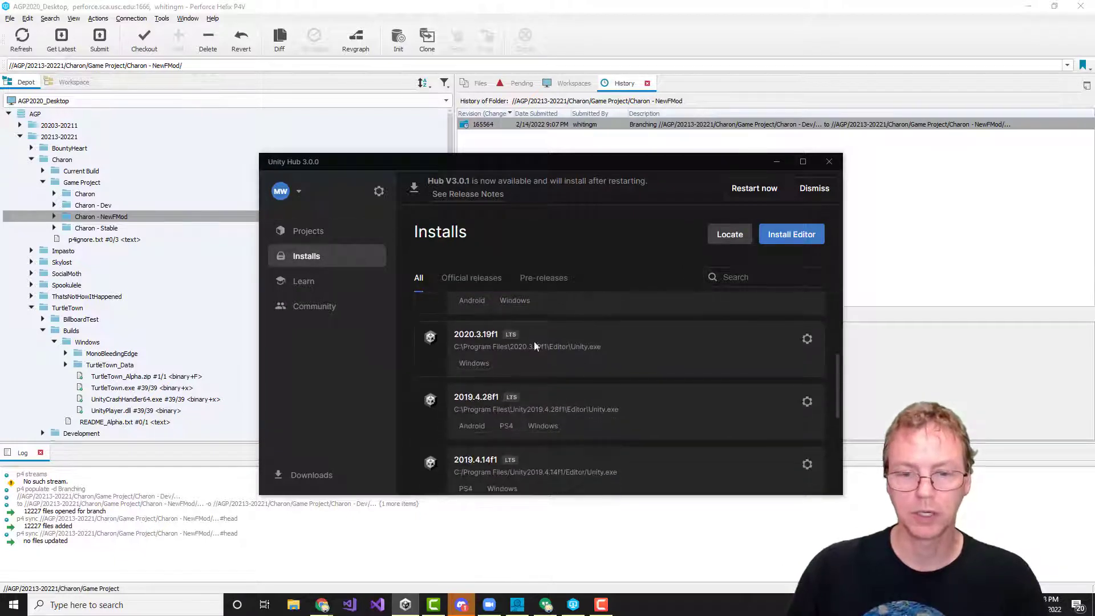
pyautogui.click(806, 341)
pyautogui.click(681, 357)
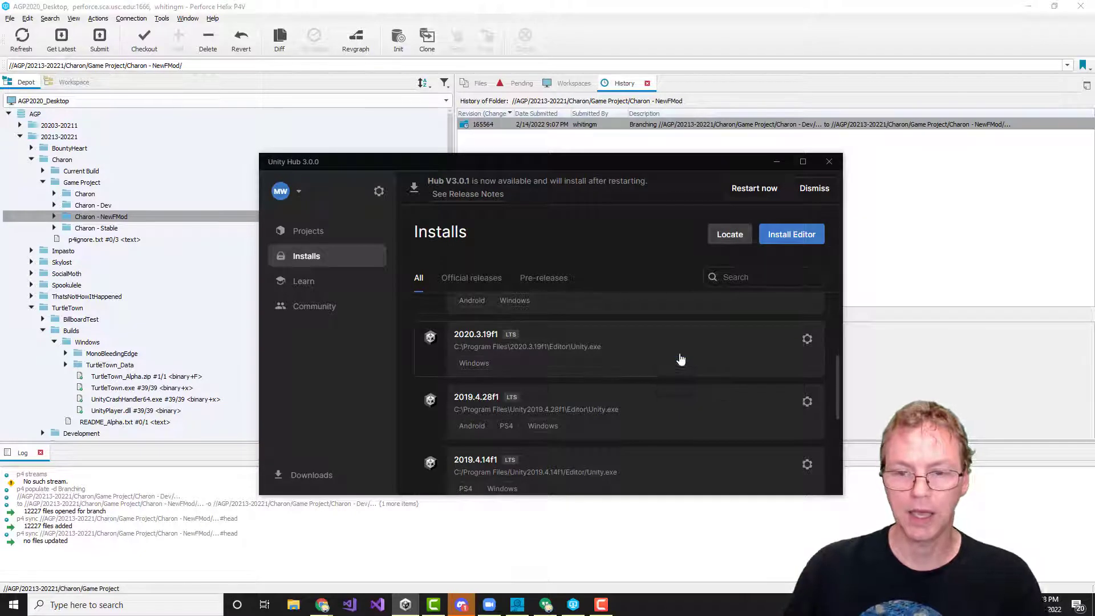
# - Select Mac Build Support (Mono) as a module to add to Unity 2020.3.19f1 and review the other modules
pyautogui.scroll(-3, 496, 374)
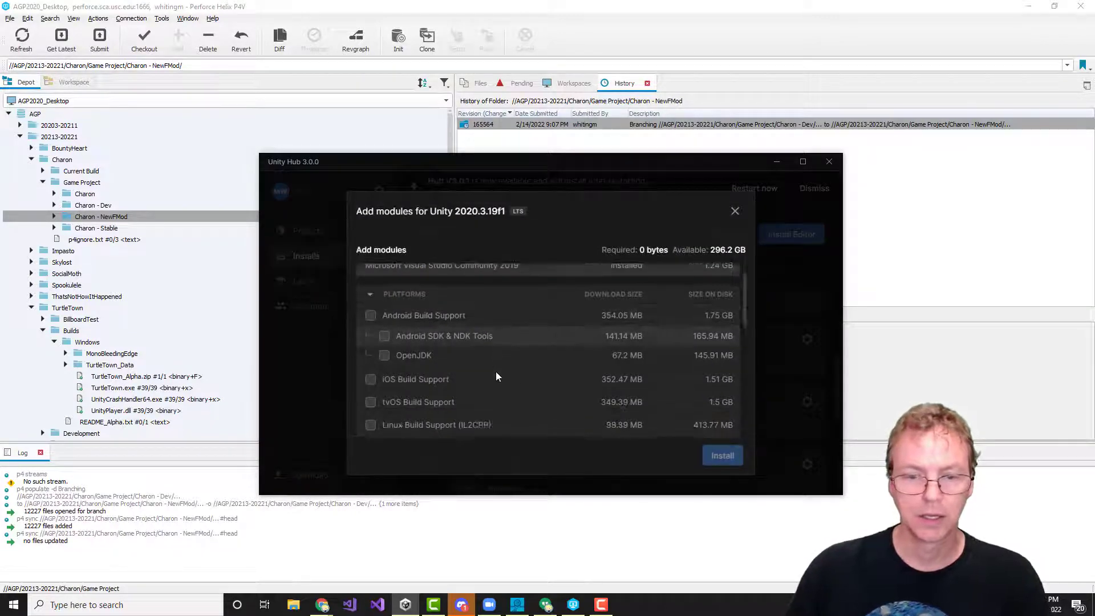
pyautogui.scroll(-1, 495, 371)
pyautogui.click(370, 329)
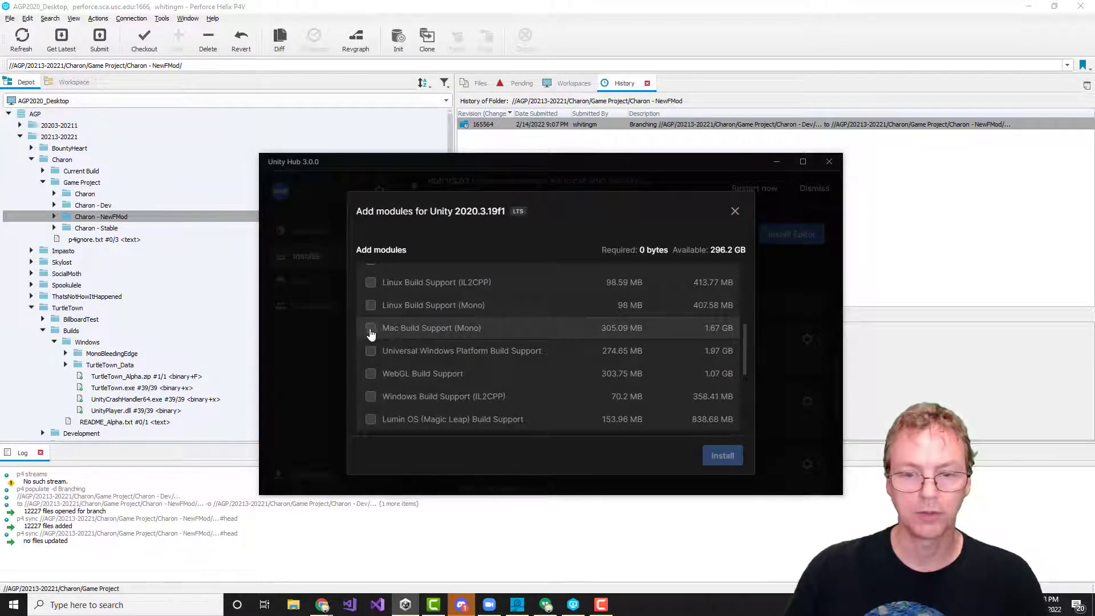
pyautogui.scroll(-2, 563, 357)
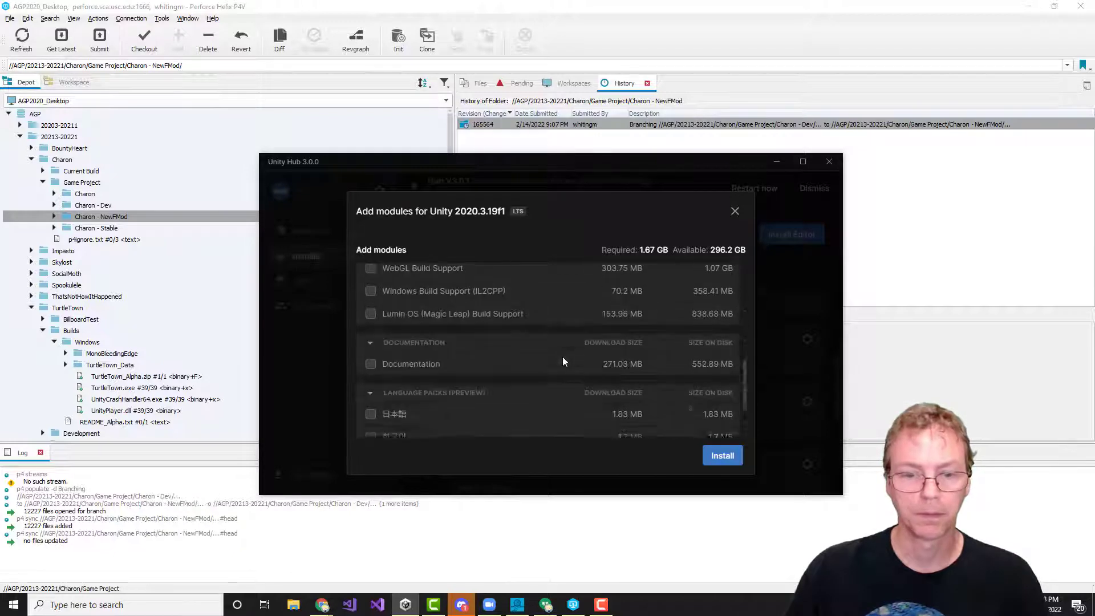
pyautogui.scroll(-1, 562, 357)
pyautogui.scroll(5, 562, 357)
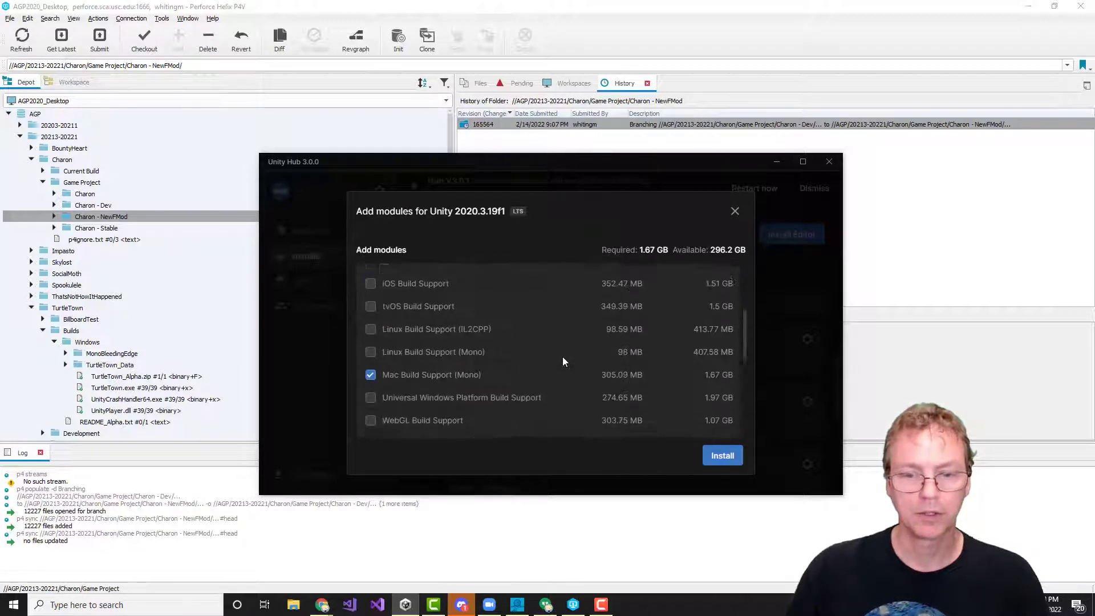
pyautogui.scroll(3, 562, 357)
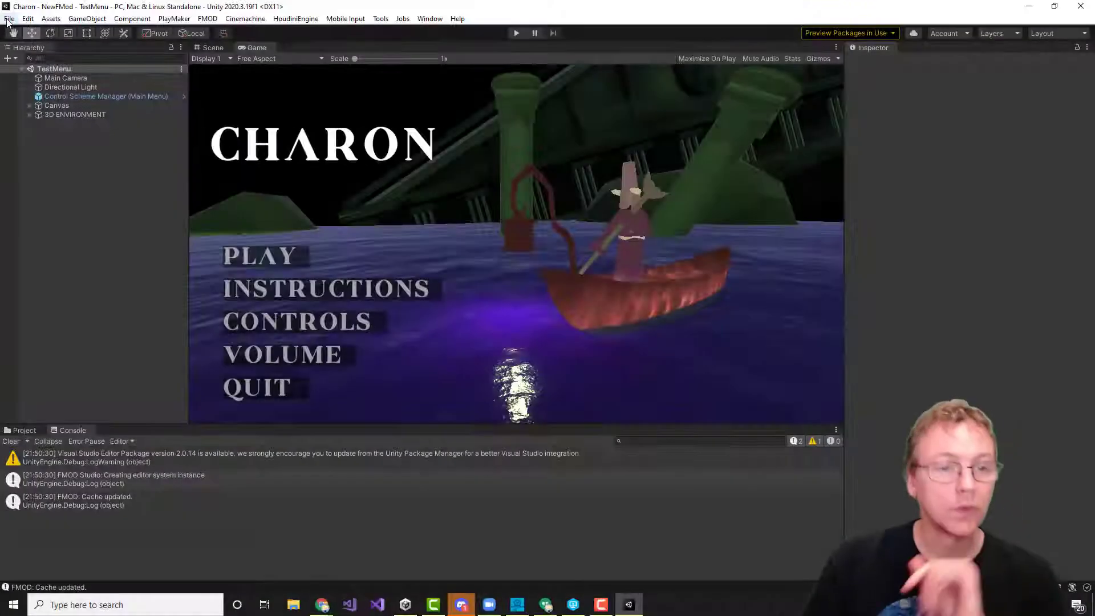
# - In the reopened project's Build Settings, set the target platform to macOS and enable Development Build, moving the window clear
pyautogui.click(9, 18)
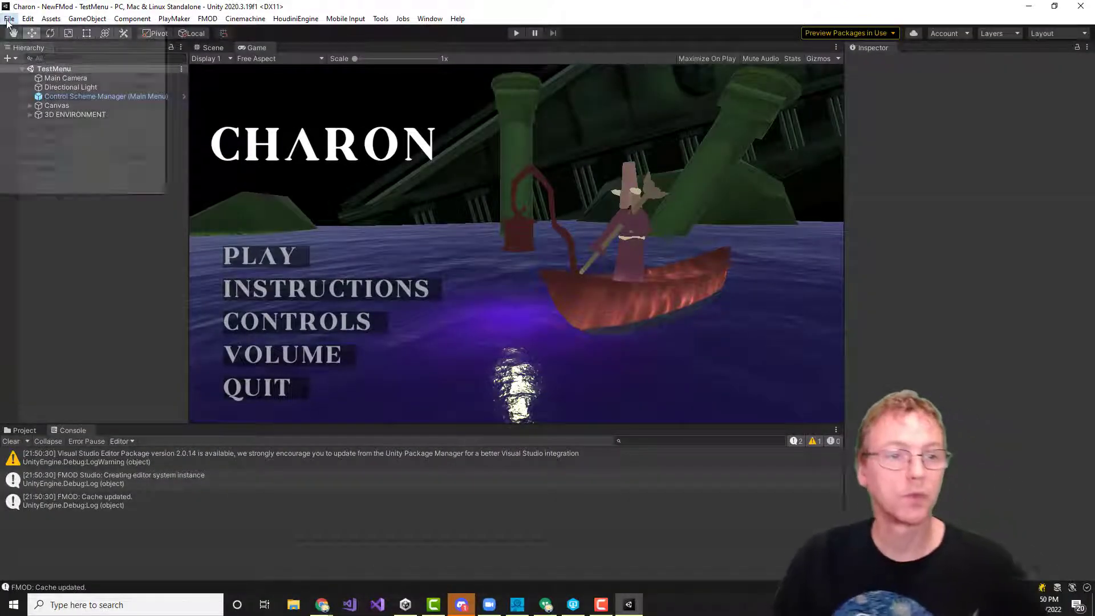
pyautogui.click(42, 156)
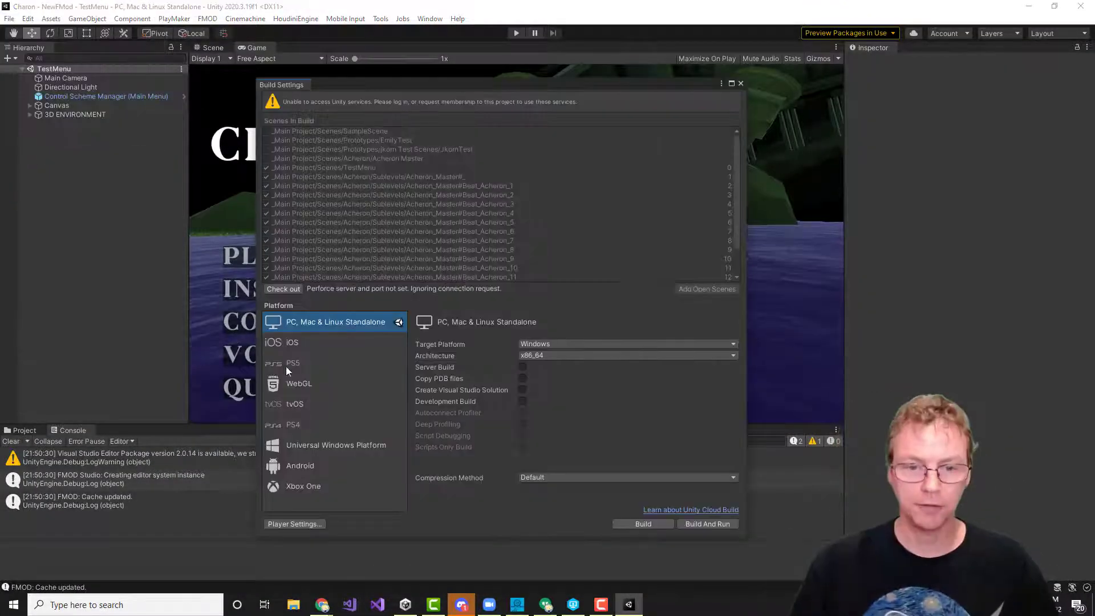
pyautogui.click(553, 344)
pyautogui.click(552, 369)
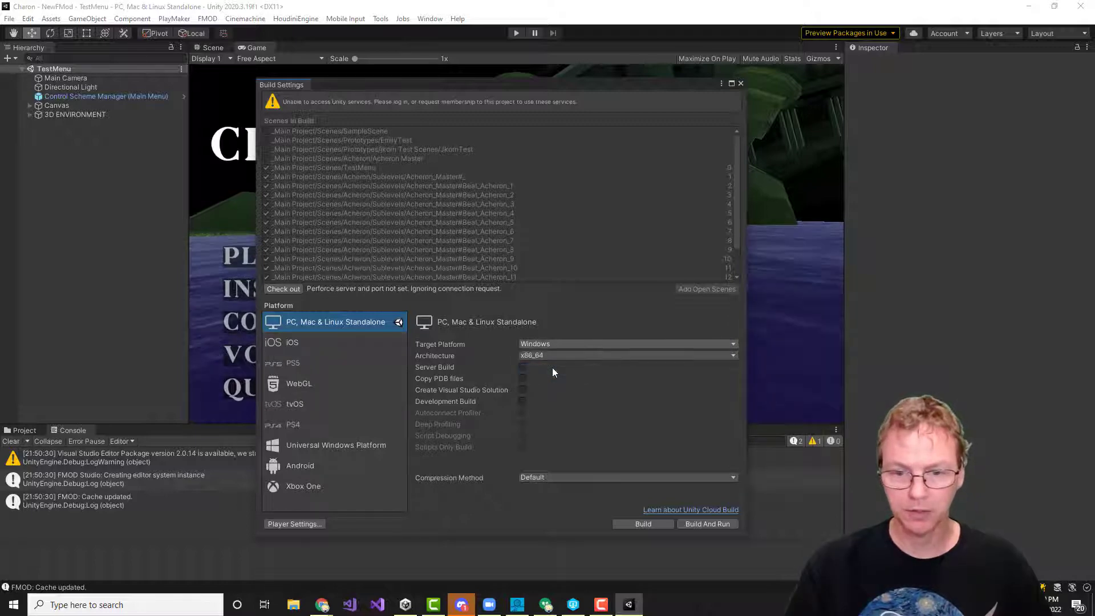
pyautogui.hotkey('ctrl', 'b')
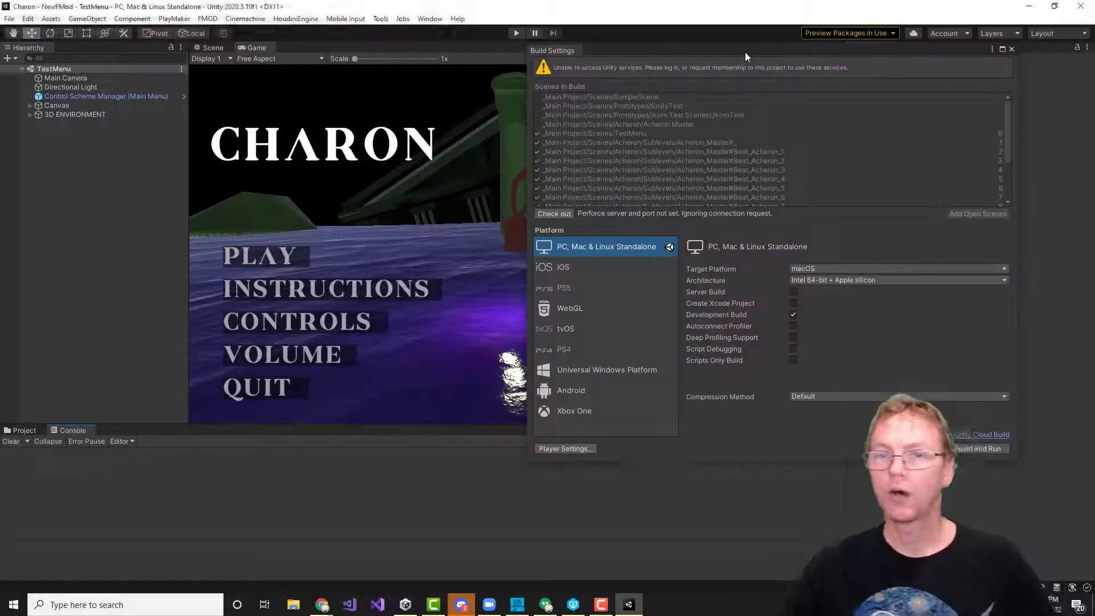
pyautogui.moveTo(745, 52); pyautogui.dragTo(302, 87)
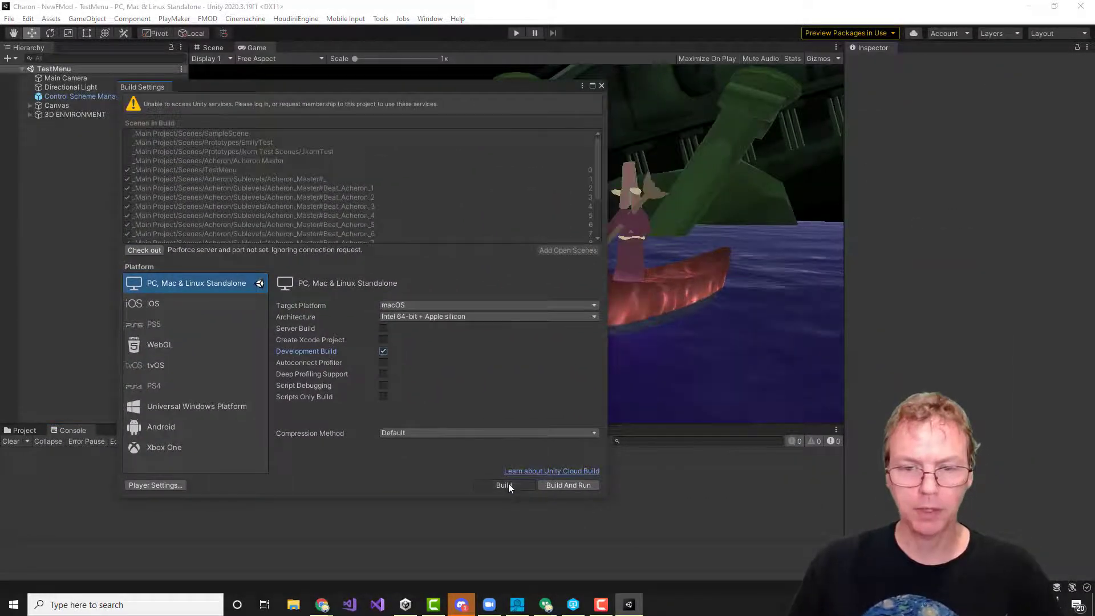
# - Start the macOS build and create a BuildMac folder inside Charon - NewFMod for it, dismissing the Perforce password request
pyautogui.click(507, 484)
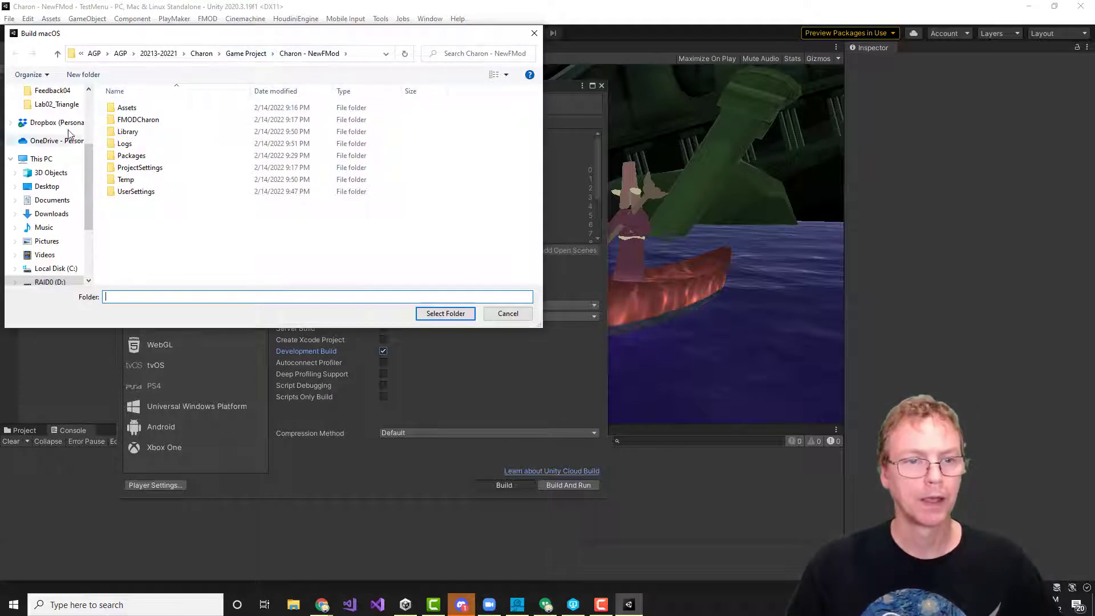
pyautogui.click(80, 74)
pyautogui.write('Build')
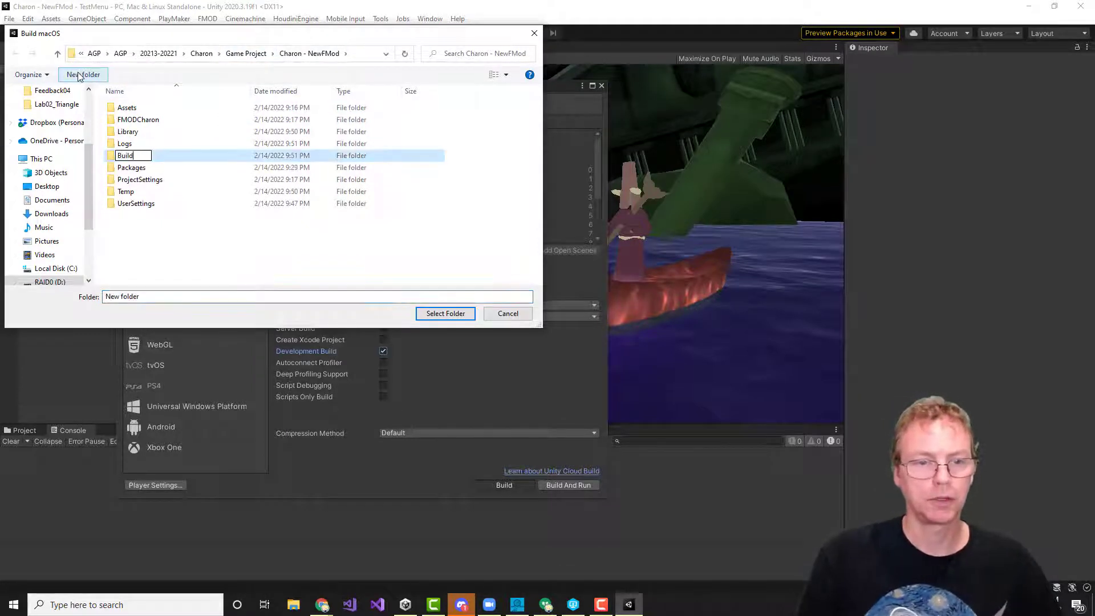
pyautogui.write('MA')
pyautogui.press('BackSpace')
pyautogui.write('ac')
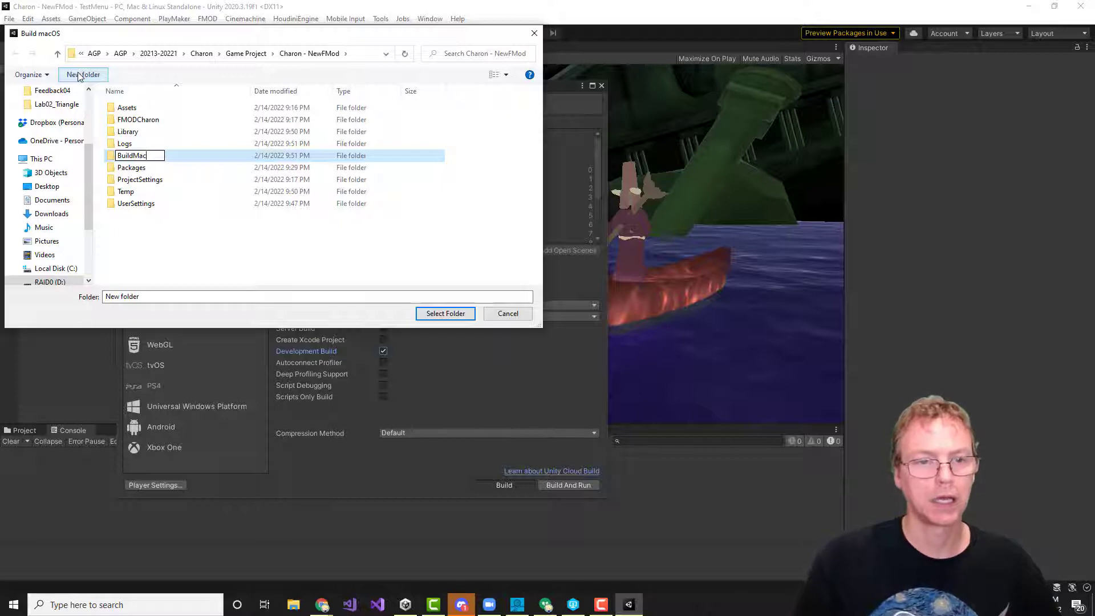
pyautogui.press('Return')
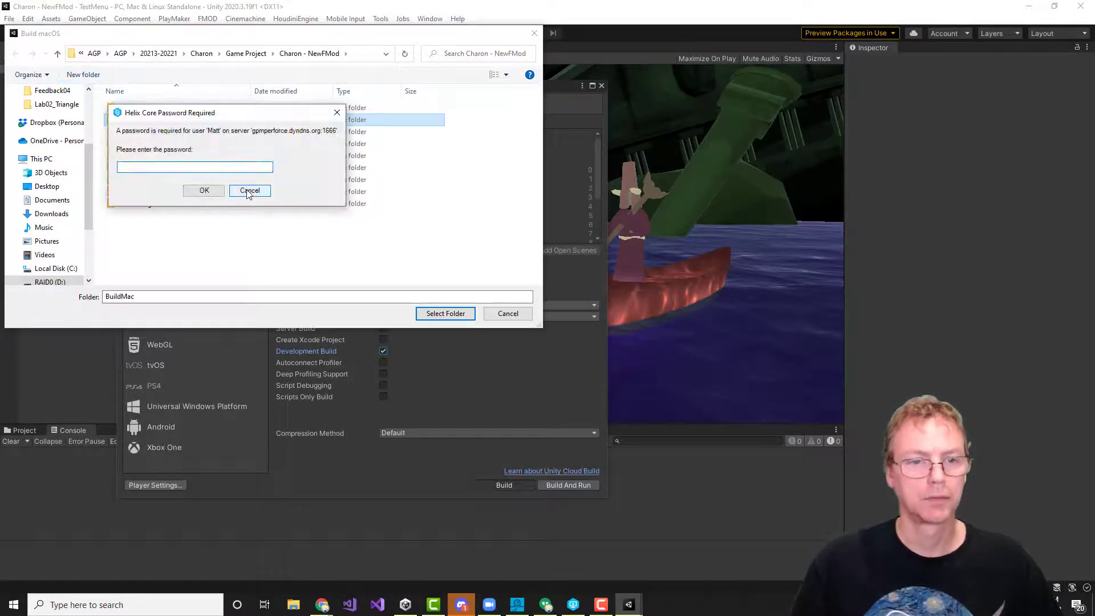
pyautogui.click(249, 192)
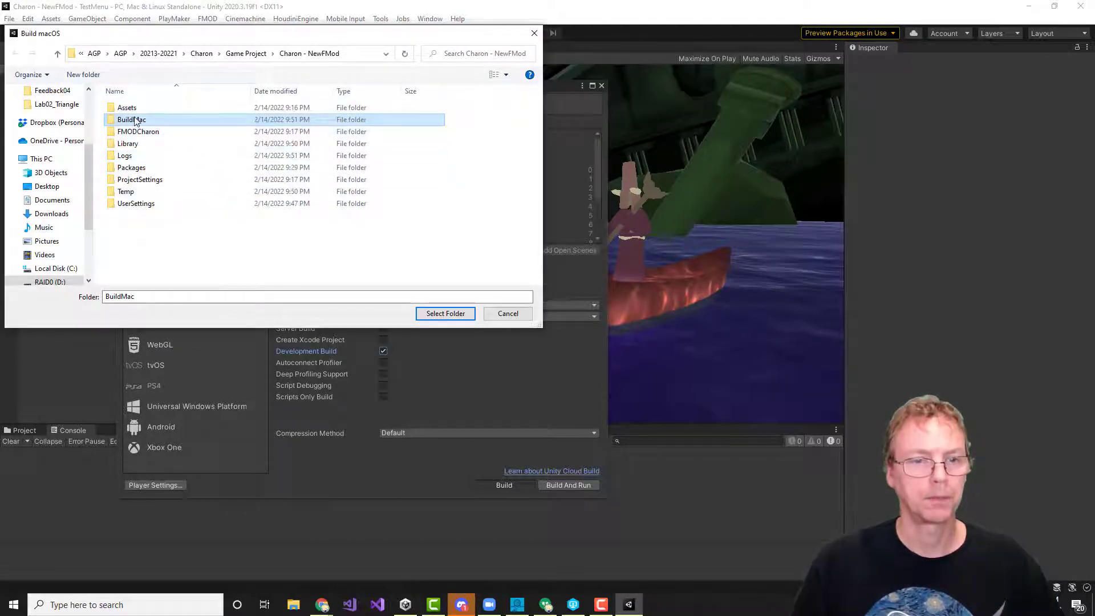
# - Build the project to BuildMac, continuing without Unity services, and open the resulting BuildMac.app folder
pyautogui.click(450, 315)
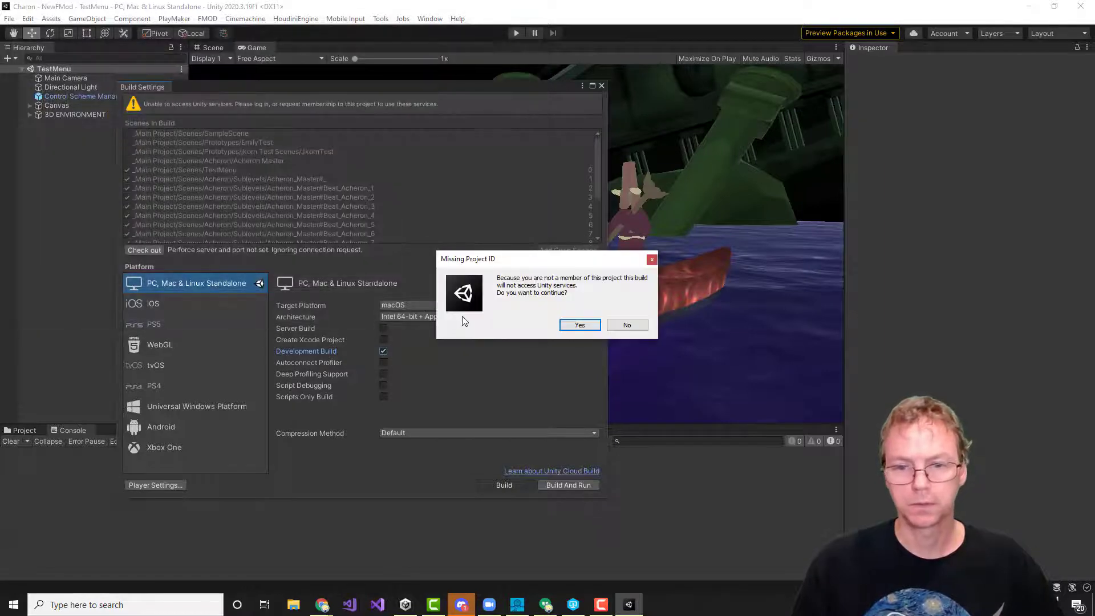
pyautogui.click(581, 324)
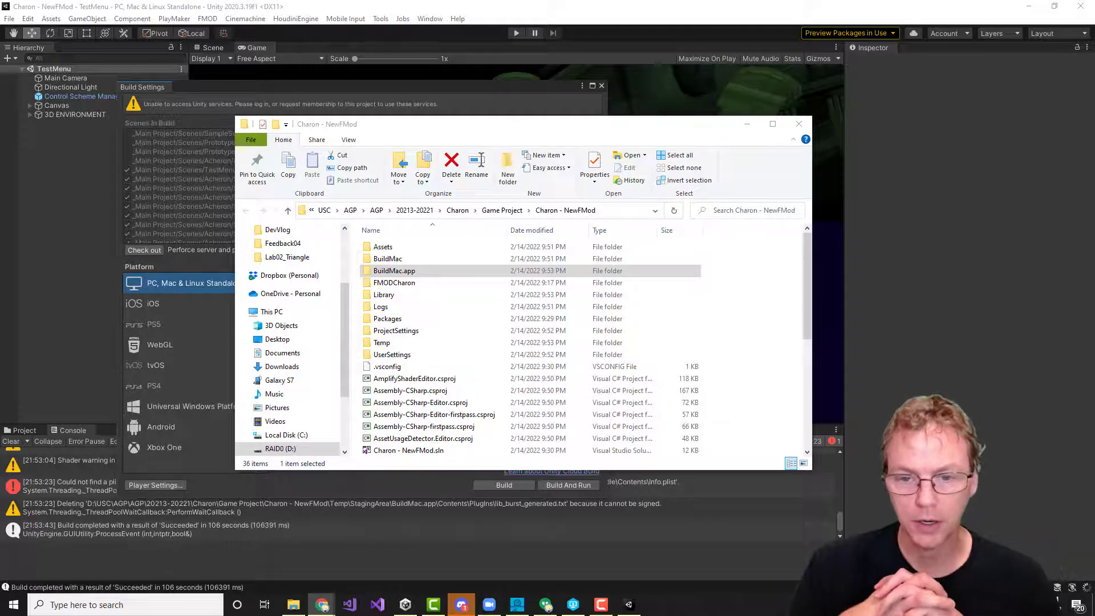
pyautogui.doubleClick(406, 271)
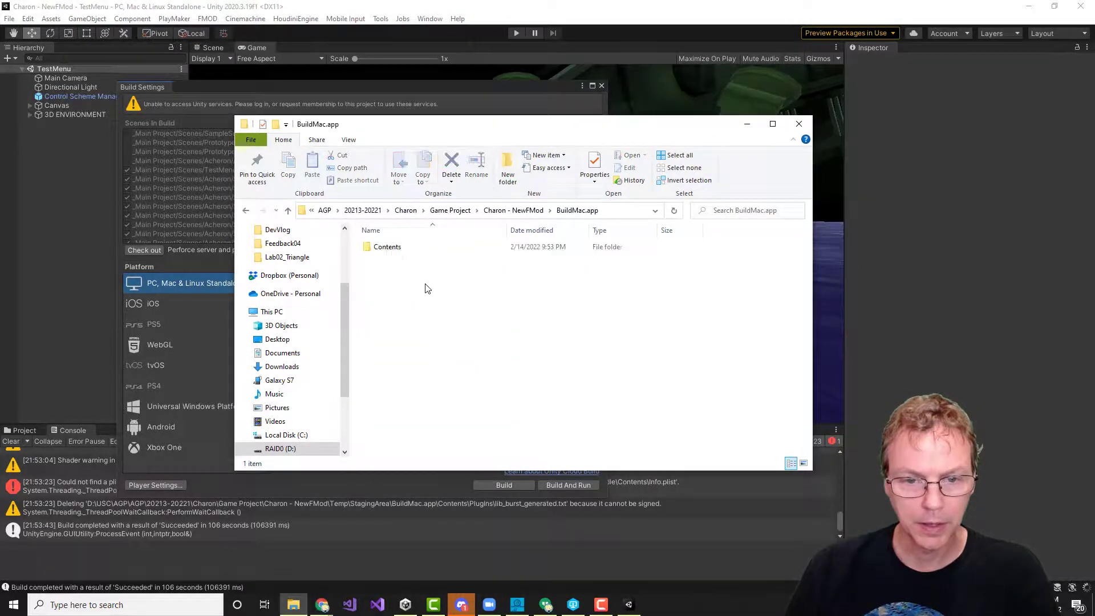
# - Go up to the Charon - NewFMod folder, switch to P4V, and reveal that folder's contents in the workspace tree
pyautogui.click(519, 210)
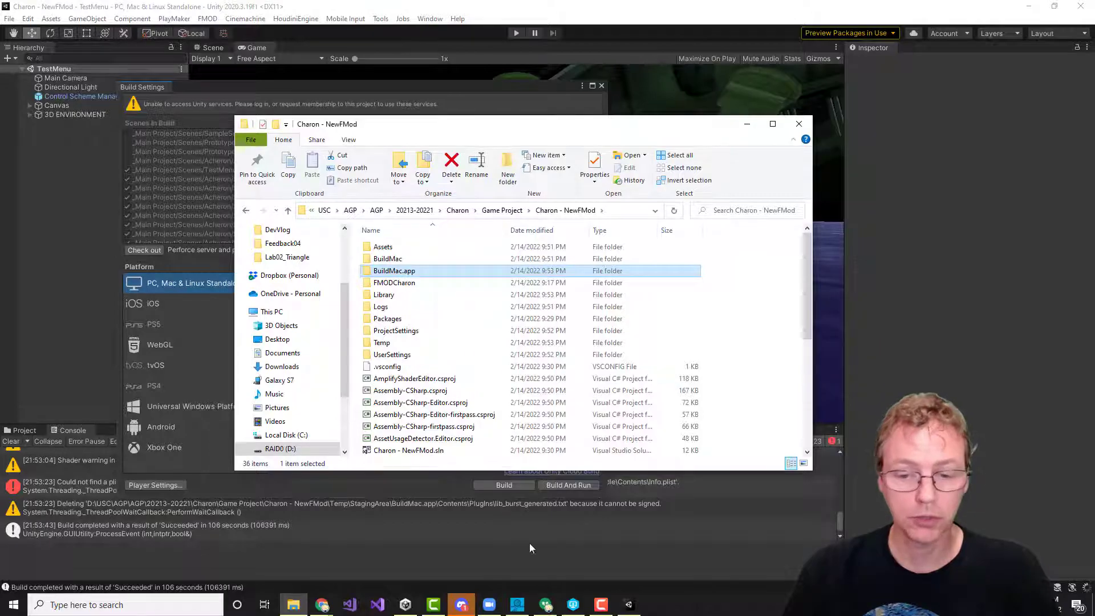
pyautogui.click(573, 604)
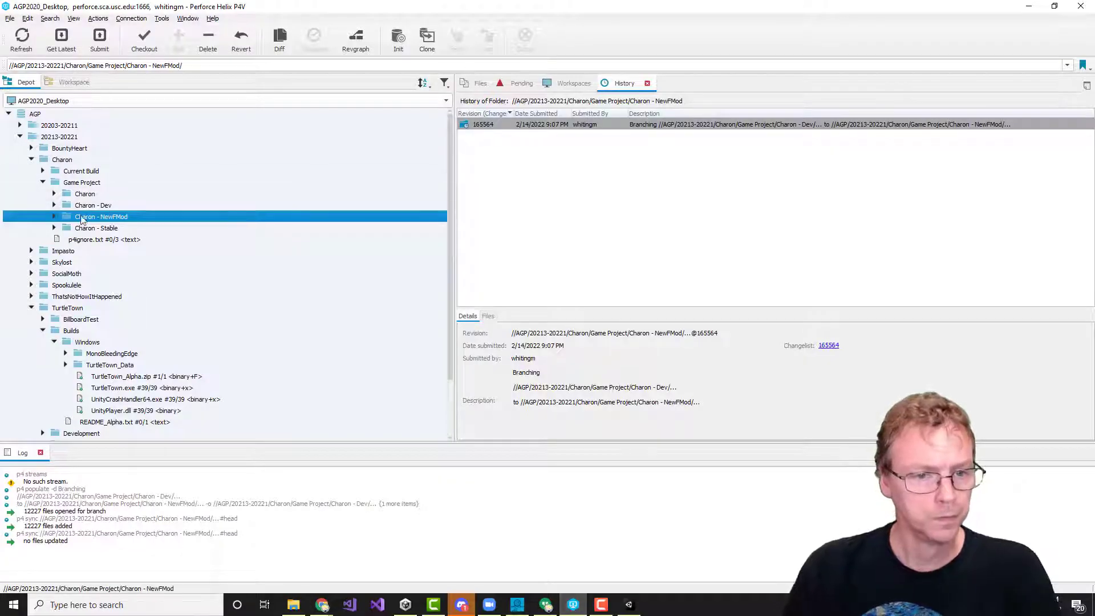
pyautogui.click(54, 217)
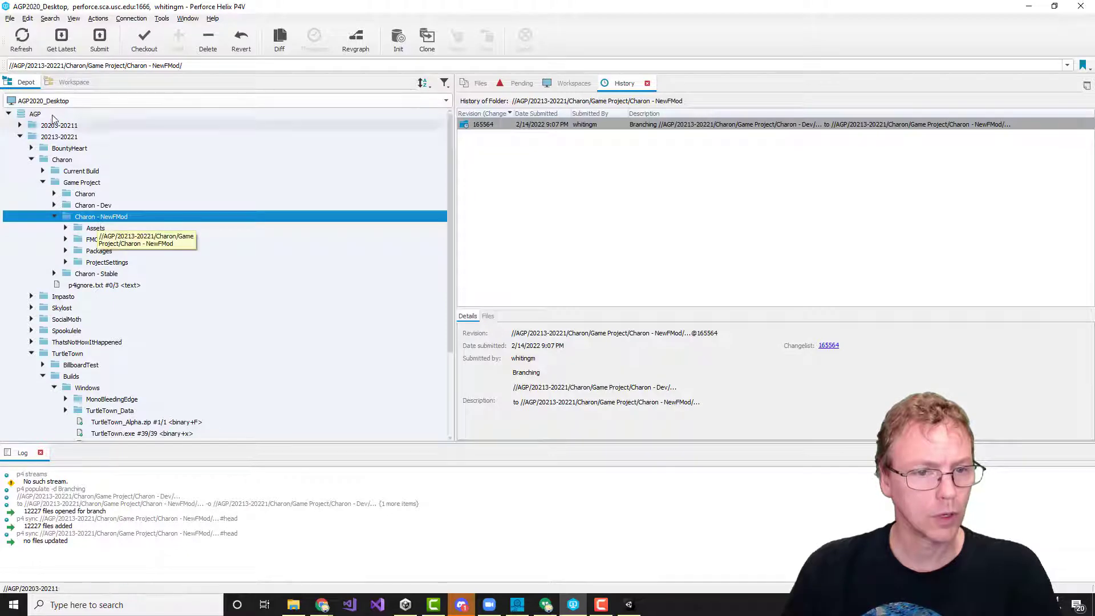
pyautogui.rightClick(98, 219)
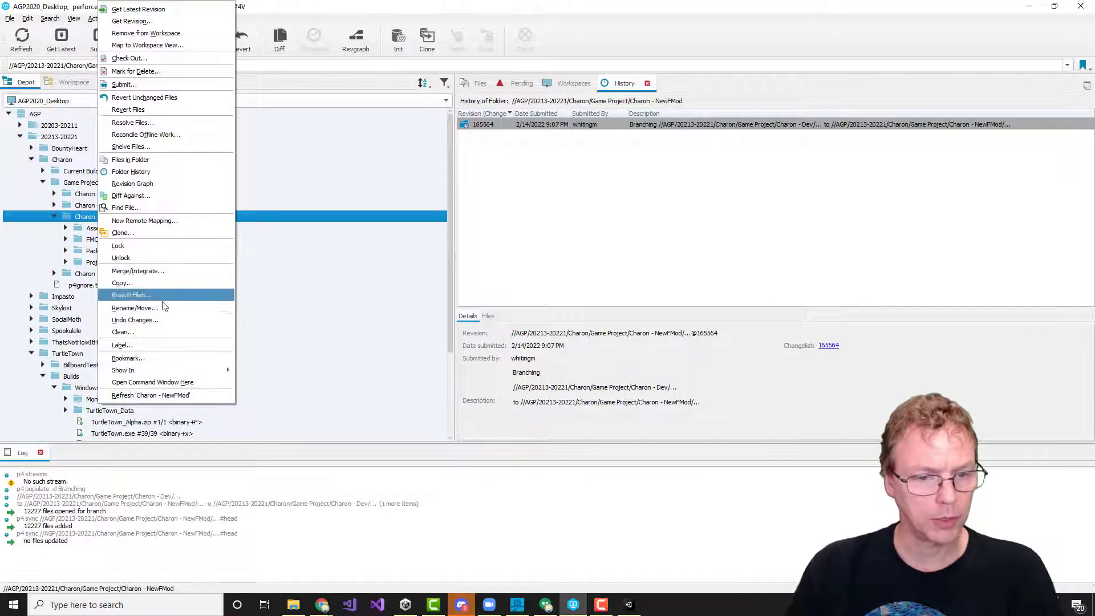
pyautogui.moveTo(152, 371)
pyautogui.click(268, 382)
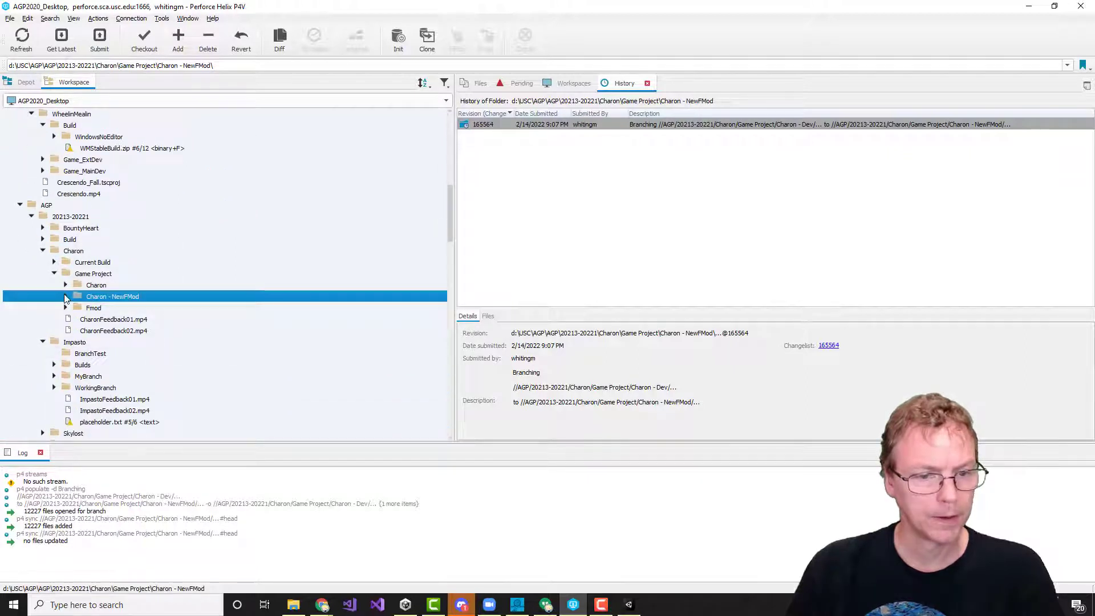
pyautogui.click(65, 296)
pyautogui.scroll(-1, 102, 300)
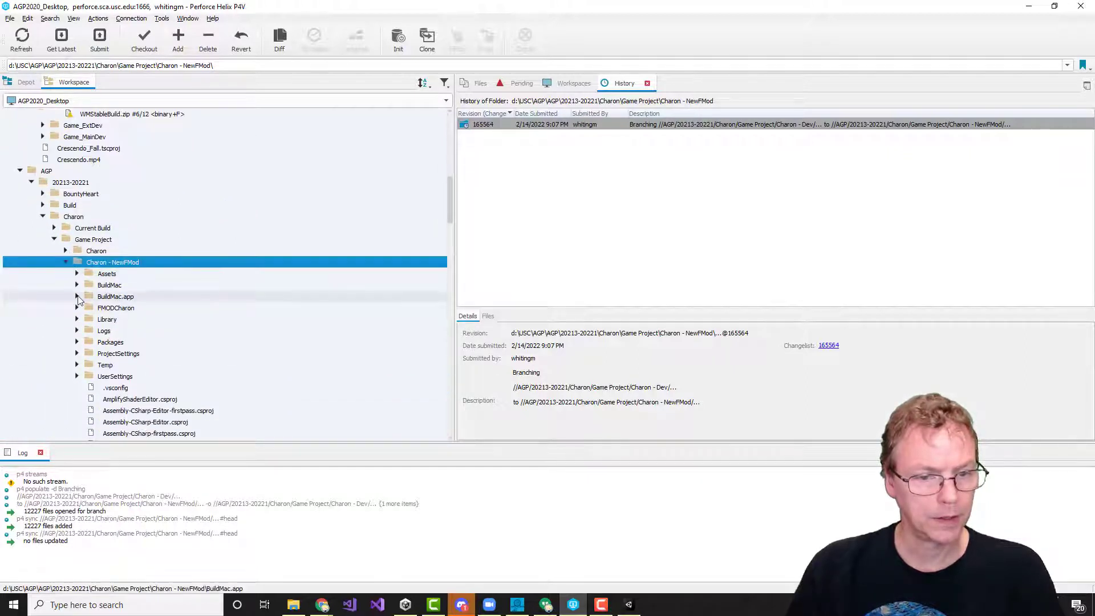
# - Mark BuildMac.app for add in a new changelist described "Test Mac Build" and review the list of ignored files
pyautogui.rightClick(117, 298)
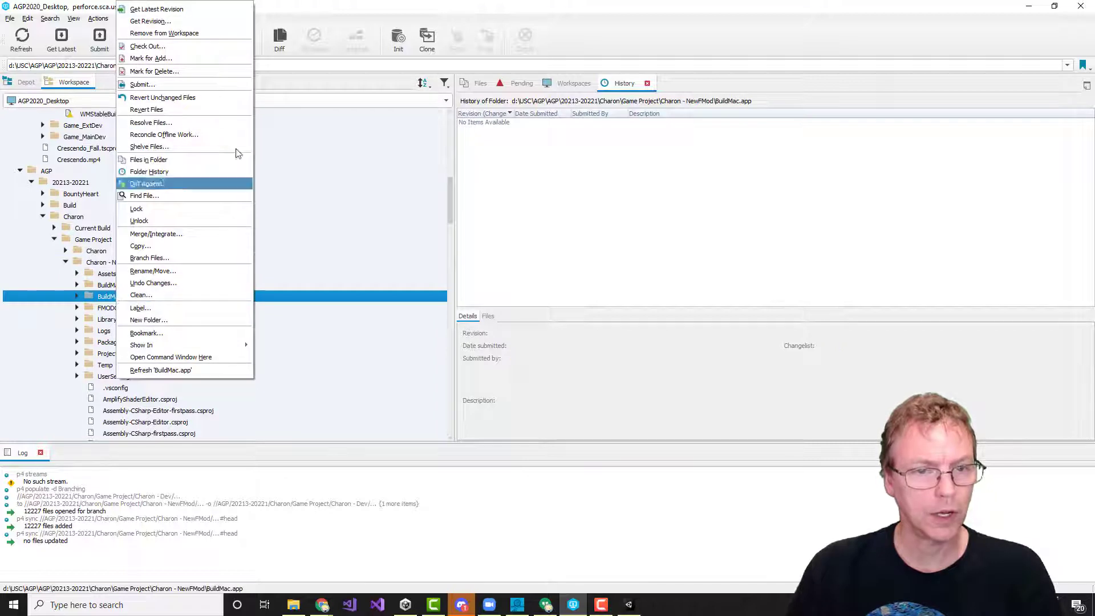
pyautogui.click(171, 58)
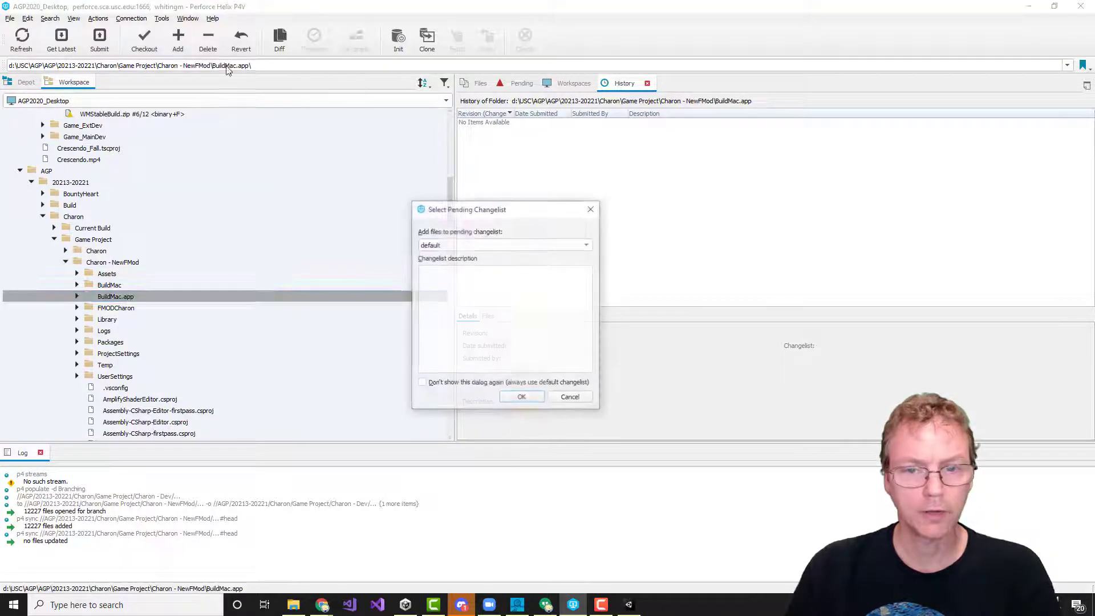
pyautogui.click(482, 245)
pyautogui.click(462, 234)
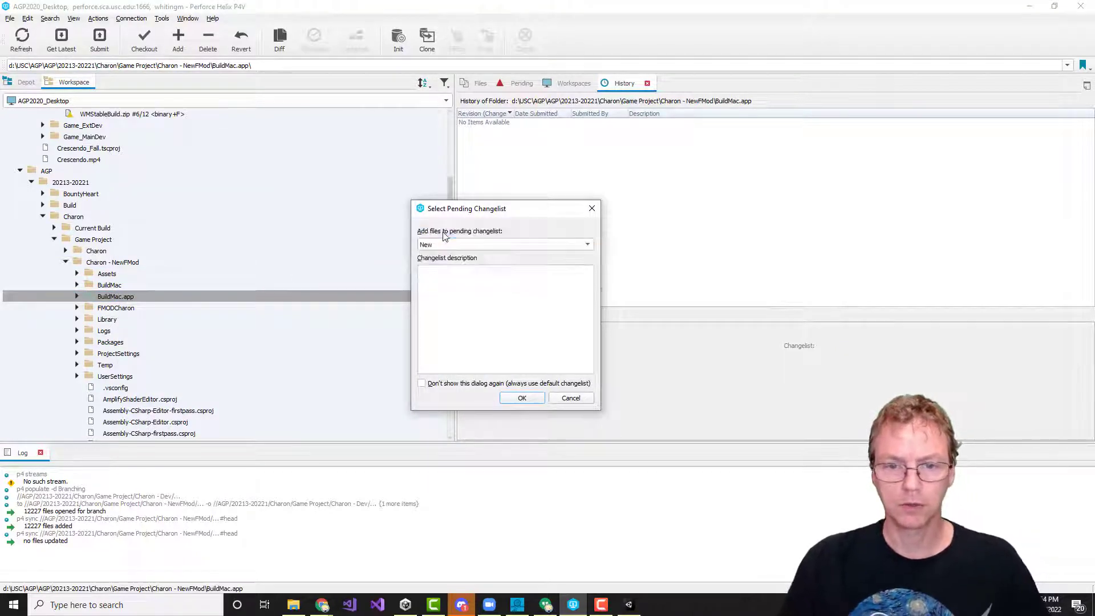
pyautogui.click(451, 284)
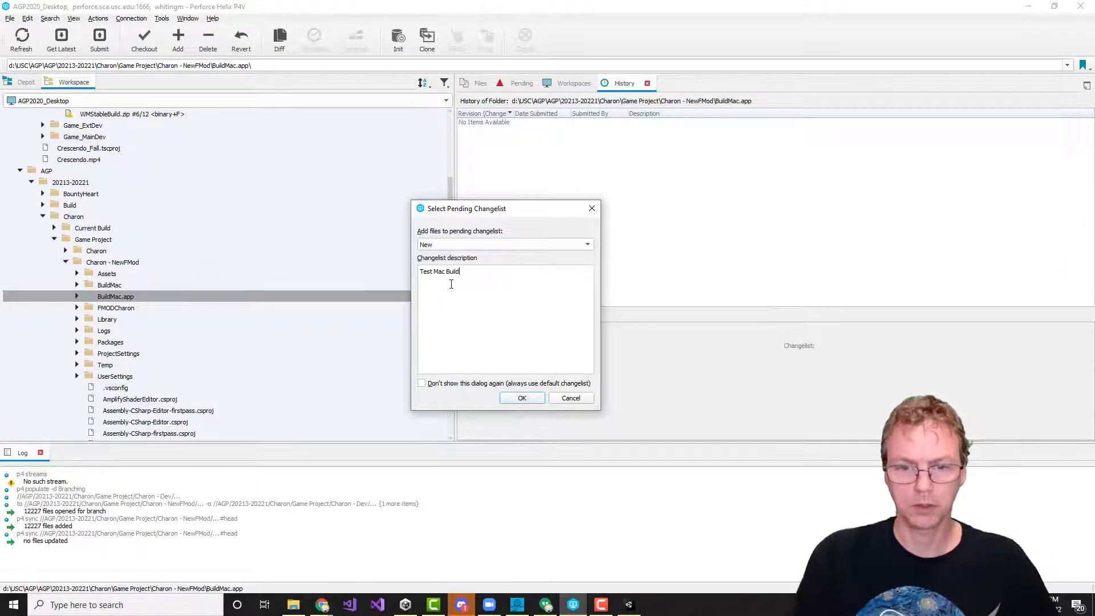
pyautogui.click(522, 399)
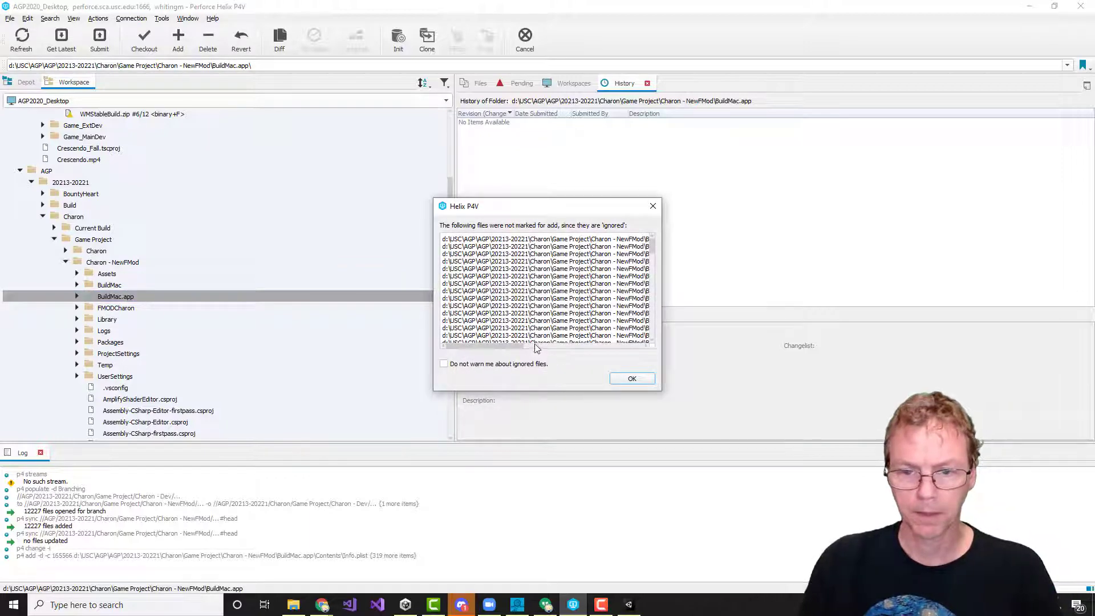
pyautogui.moveTo(512, 346); pyautogui.dragTo(652, 348)
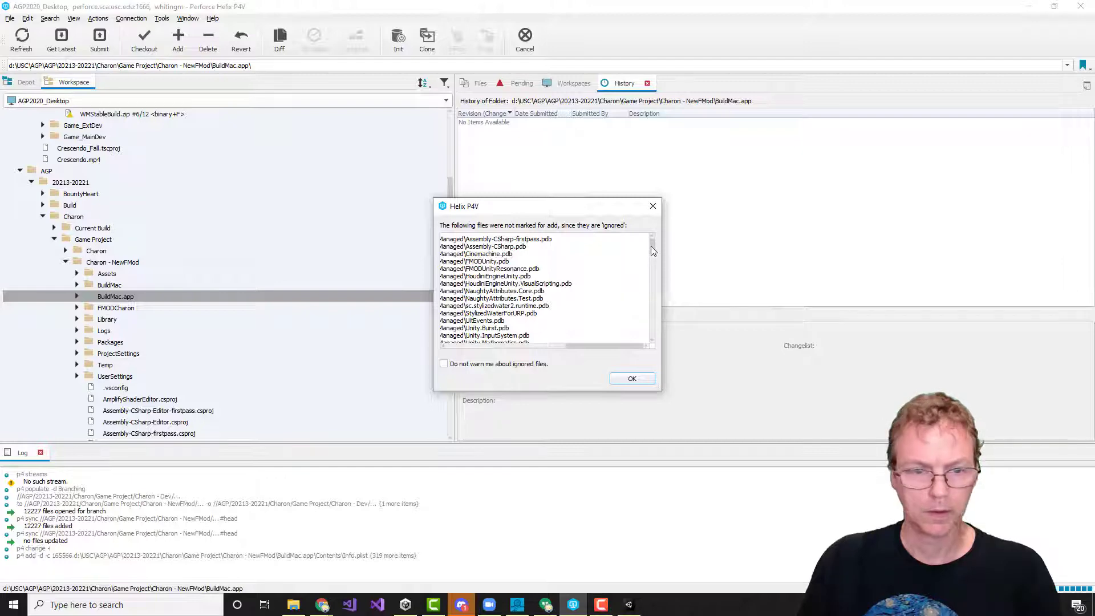
pyautogui.moveTo(651, 245); pyautogui.dragTo(478, 355)
pyautogui.click(619, 379)
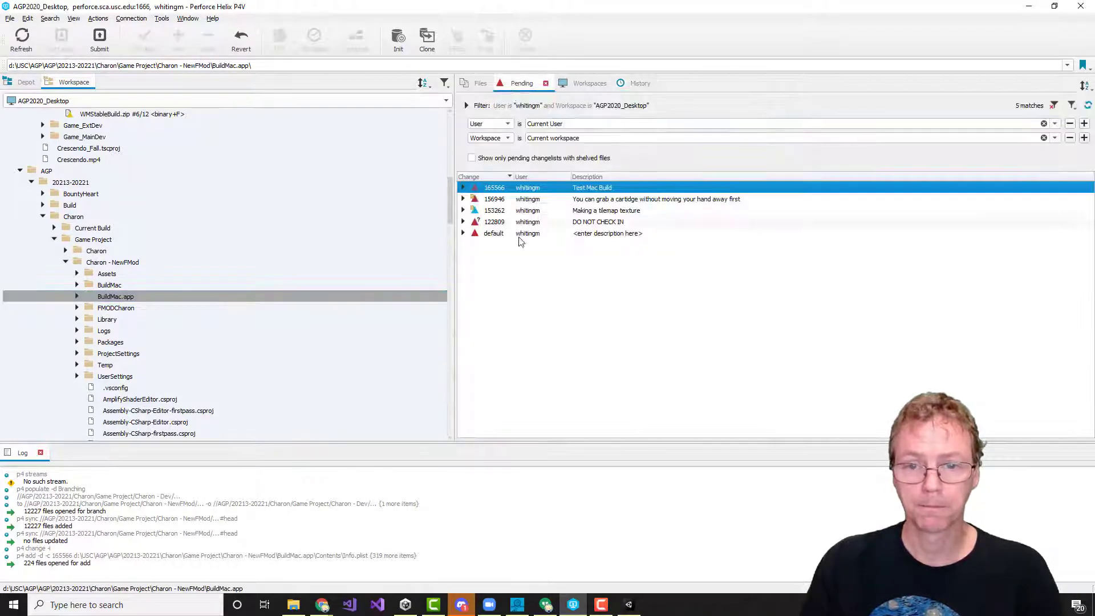
# - Inspect the files in the DO NOT CHECK IN, default and Test Mac Build pending changelists
pyautogui.click(463, 222)
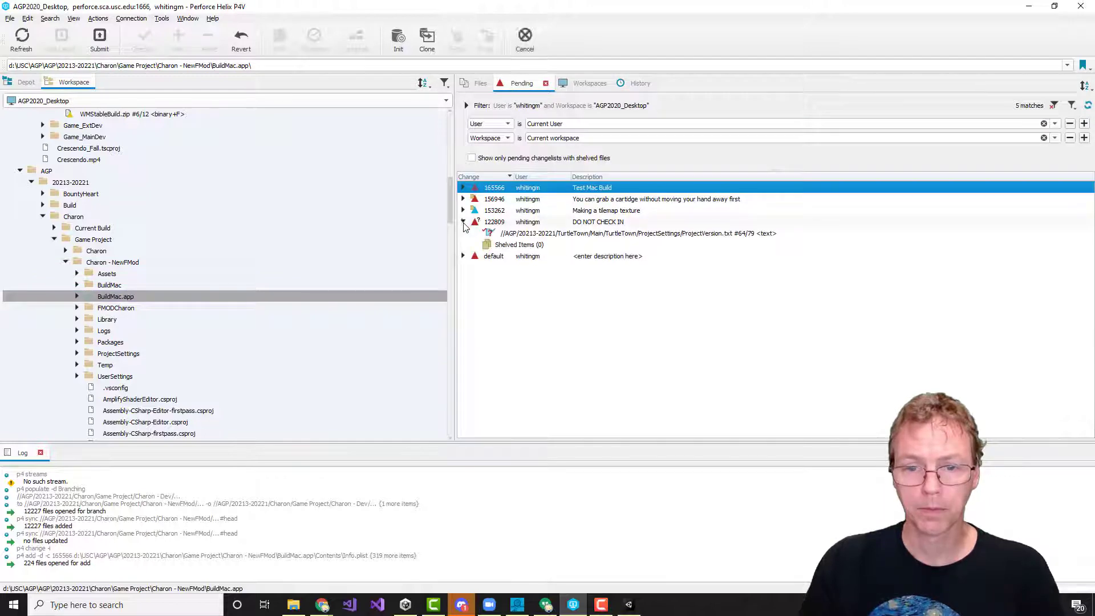
pyautogui.click(463, 222)
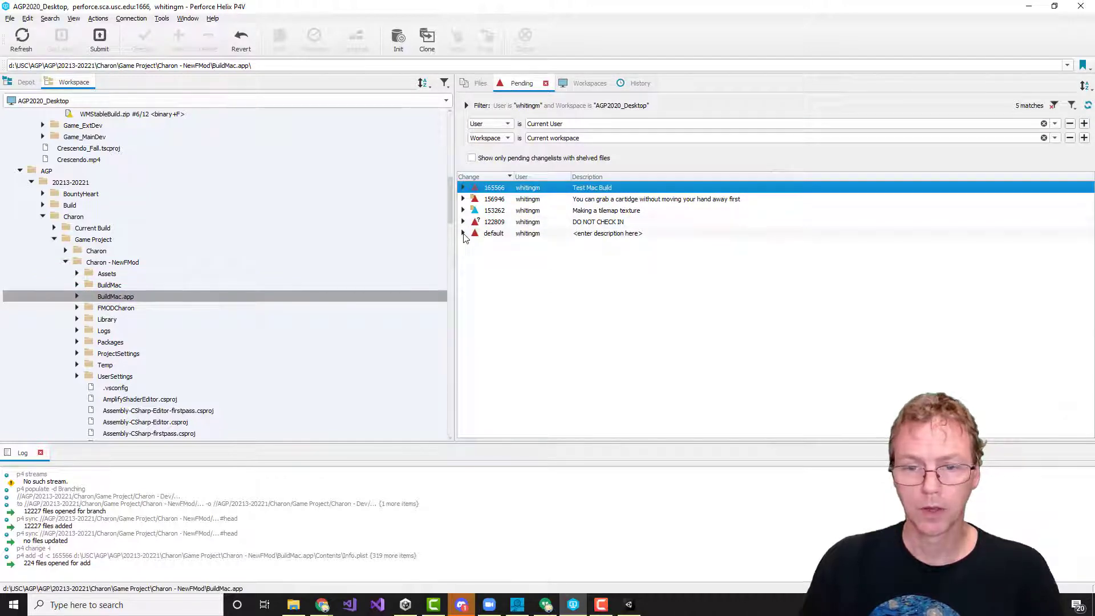
pyautogui.click(463, 233)
pyautogui.click(463, 233)
pyautogui.click(463, 188)
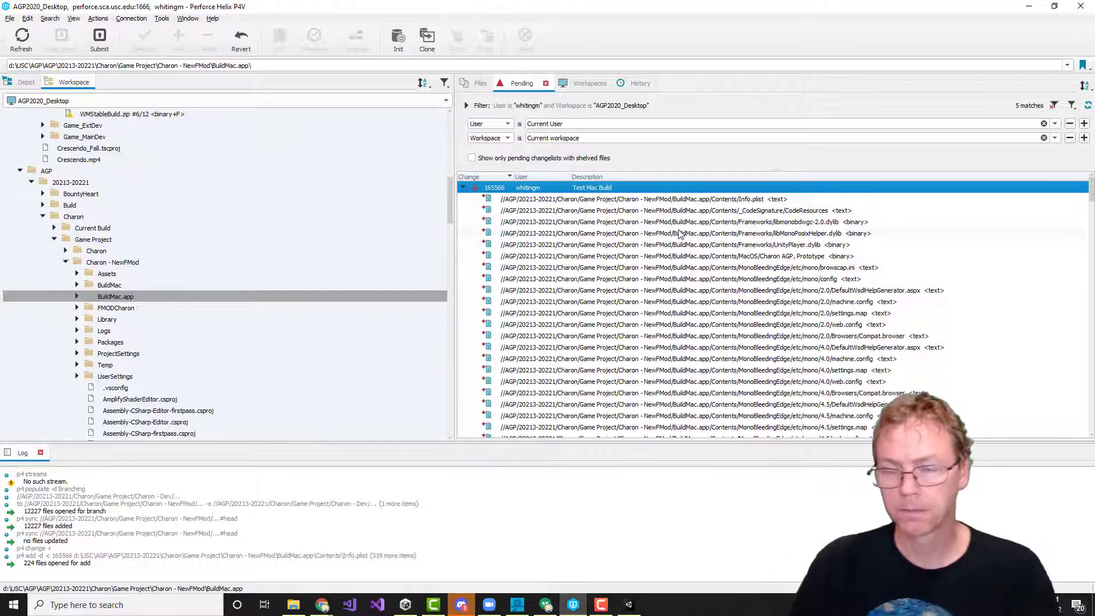
# - Submit all files in the Test Mac Build changelist to the depot
pyautogui.rightClick(526, 190)
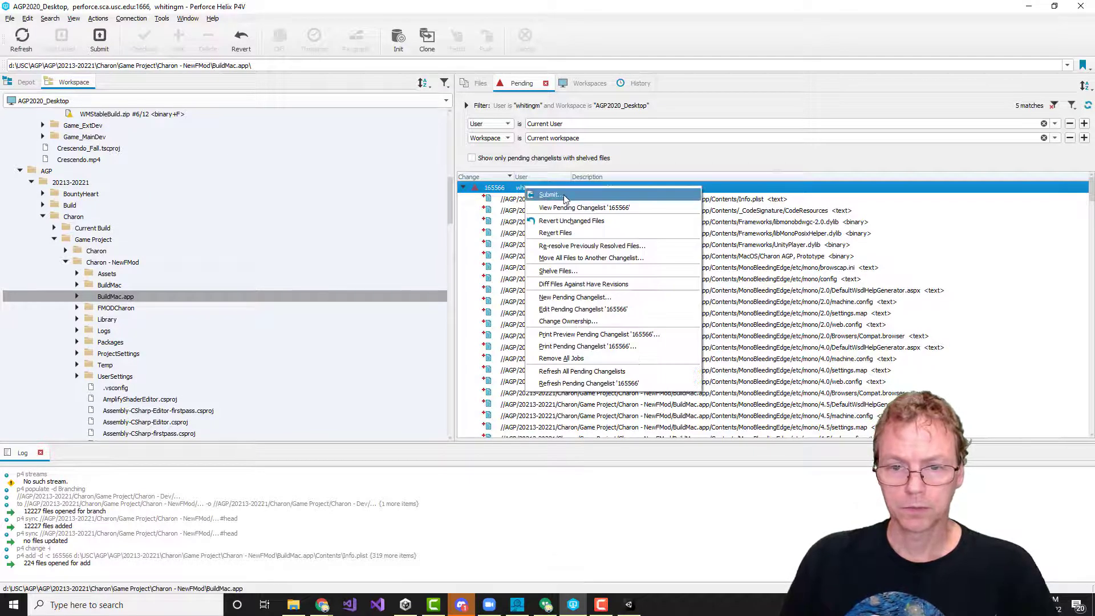
pyautogui.click(564, 194)
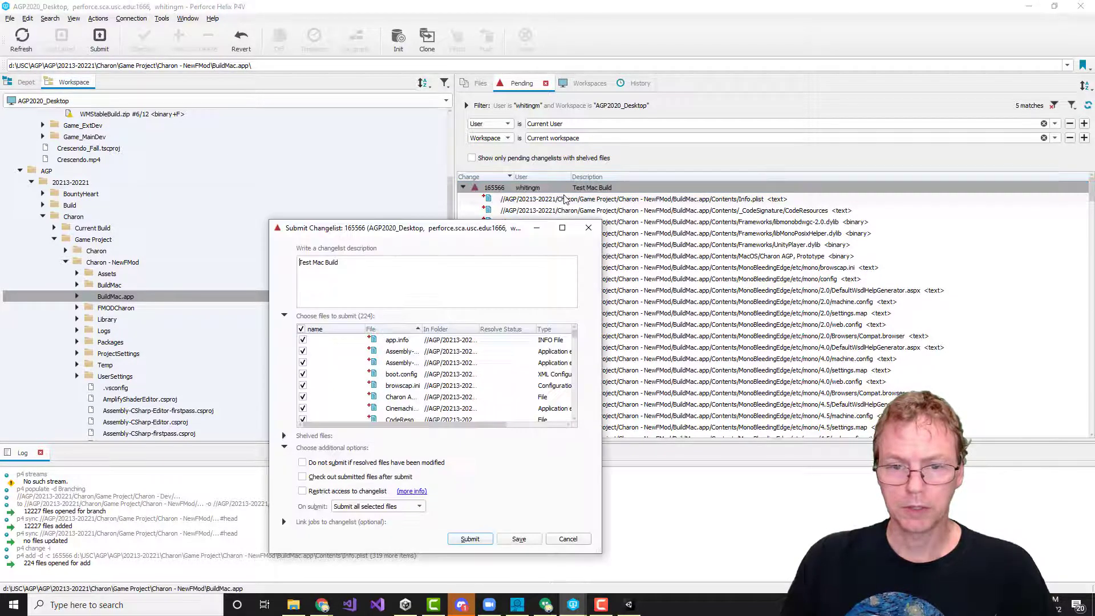
pyautogui.click(470, 539)
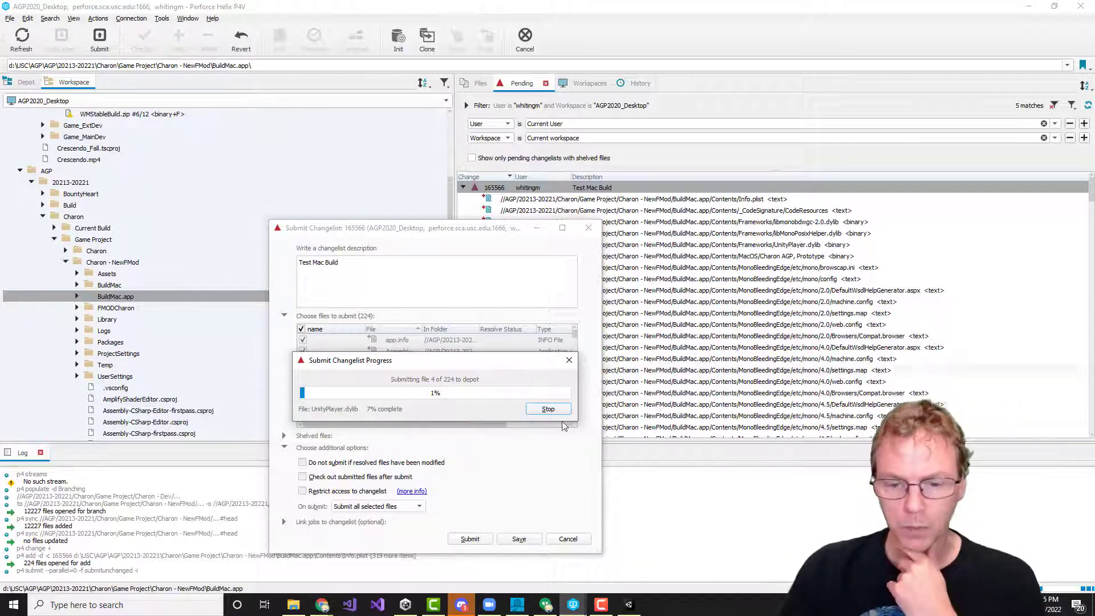
# - Switch to Unity, move Build Settings clear, and examine the Console messages about the fmodstudioL.bundle plist and lib_burst_generated.txt
pyautogui.click(628, 605)
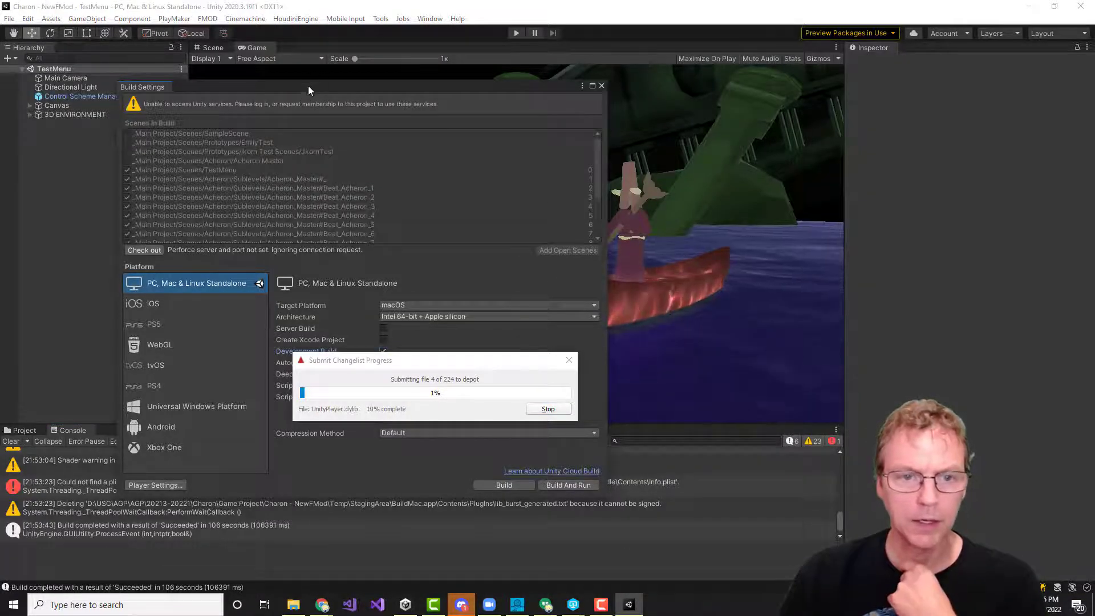
pyautogui.moveTo(342, 85); pyautogui.dragTo(684, 32)
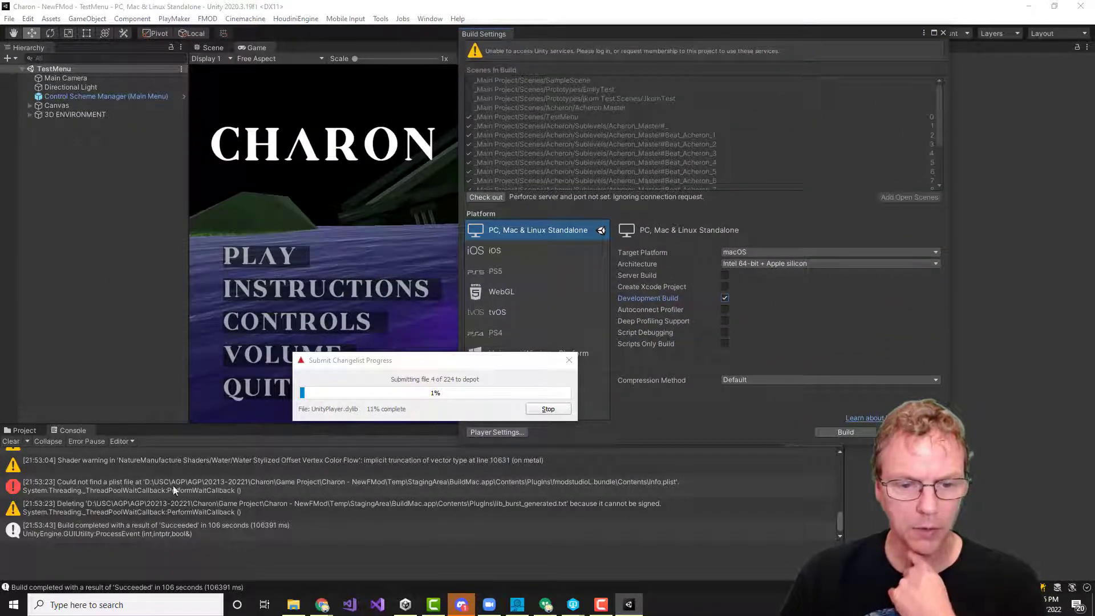
pyautogui.moveTo(840, 522)
pyautogui.mouseDown()
pyautogui.moveTo(841, 466)
pyautogui.moveTo(850, 522)
pyautogui.mouseUp()
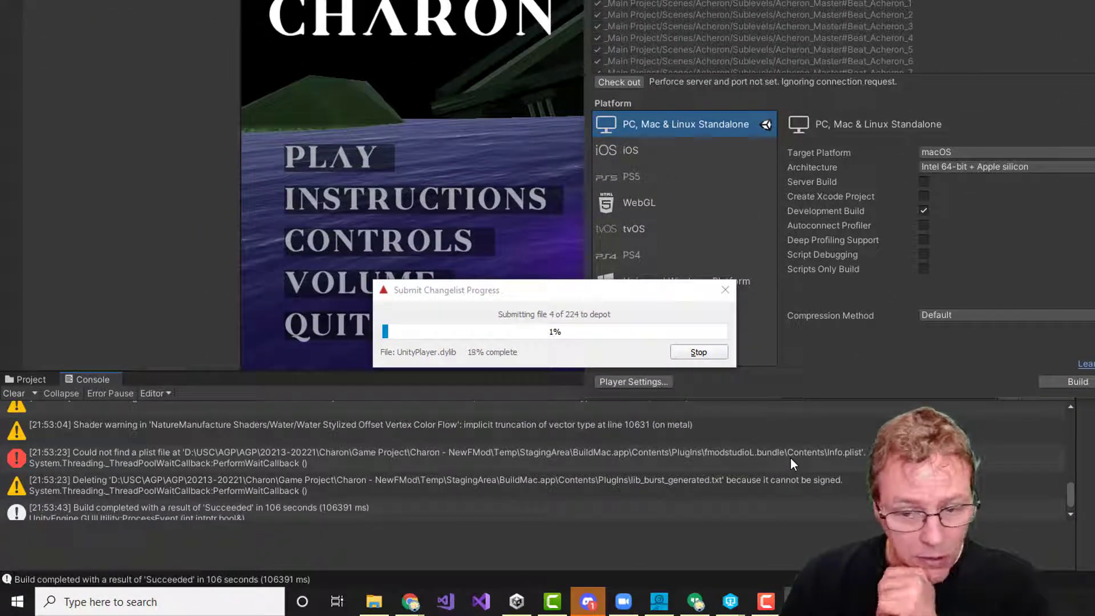
pyautogui.click(782, 462)
pyautogui.click(734, 485)
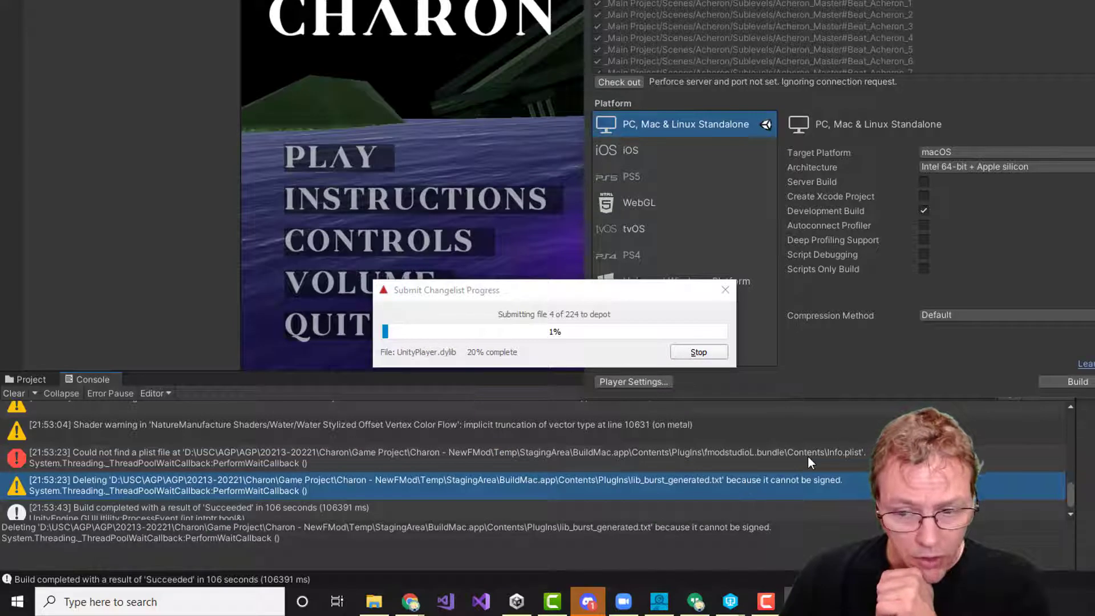
pyautogui.scroll(-1, 808, 456)
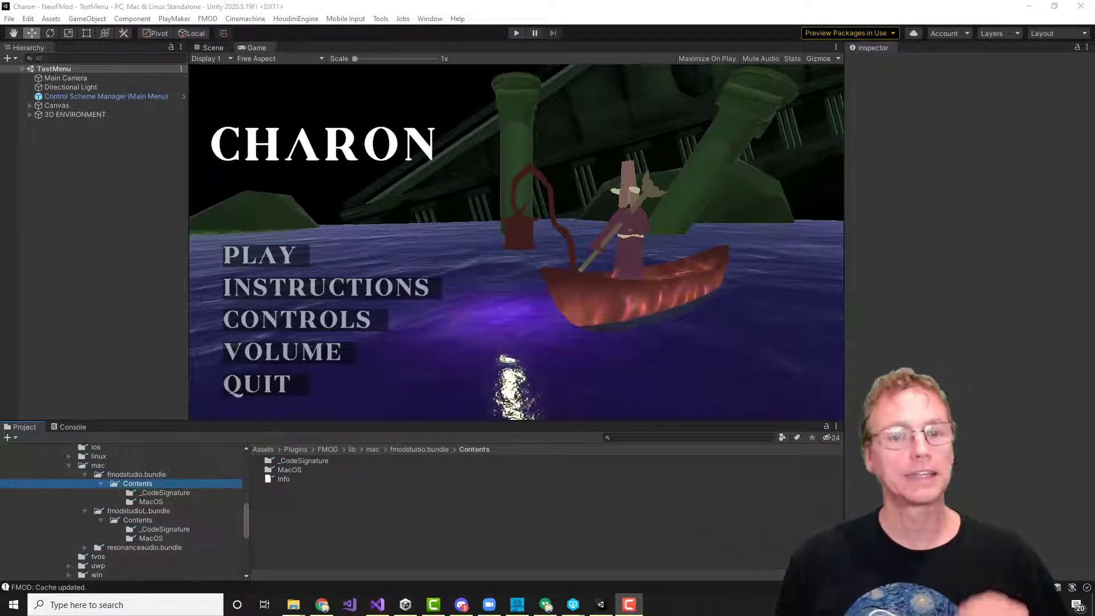
# - Compare fmodstudio.bundle and fmodstudioL.bundle in Assets/Plugins/FMOD/lib/mac, checking their Contents folders for the Info file
pyautogui.click(99, 466)
pyautogui.click(316, 461)
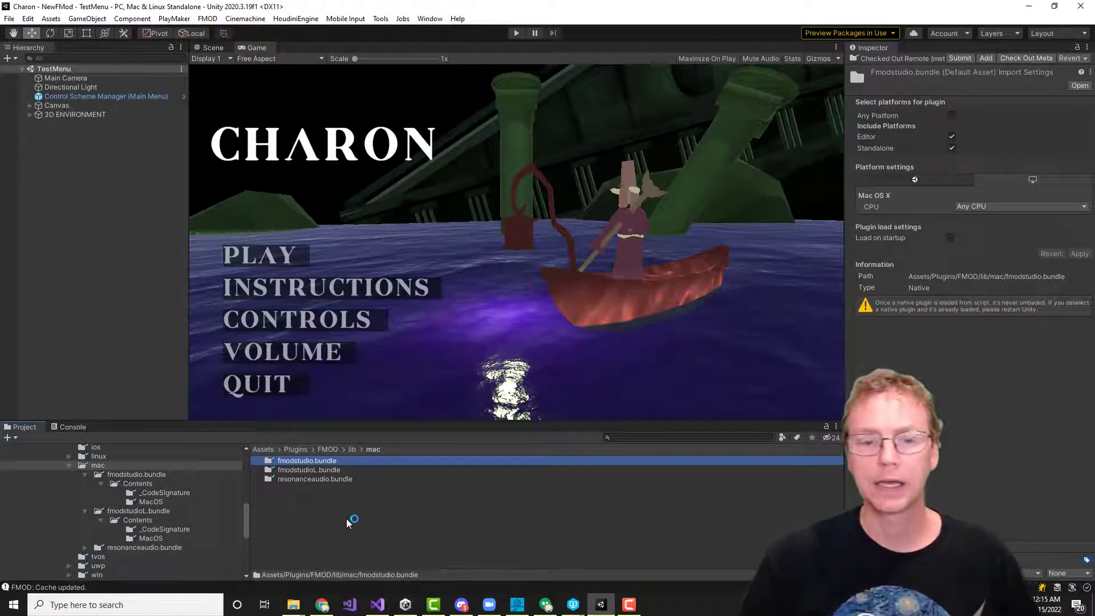
pyautogui.click(310, 470)
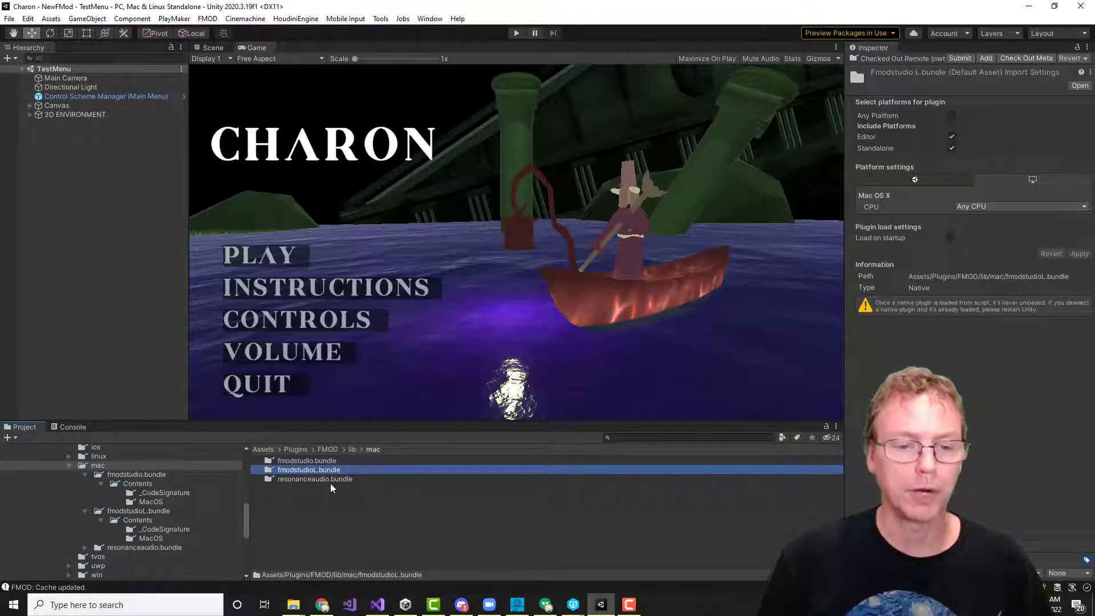
pyautogui.click(137, 484)
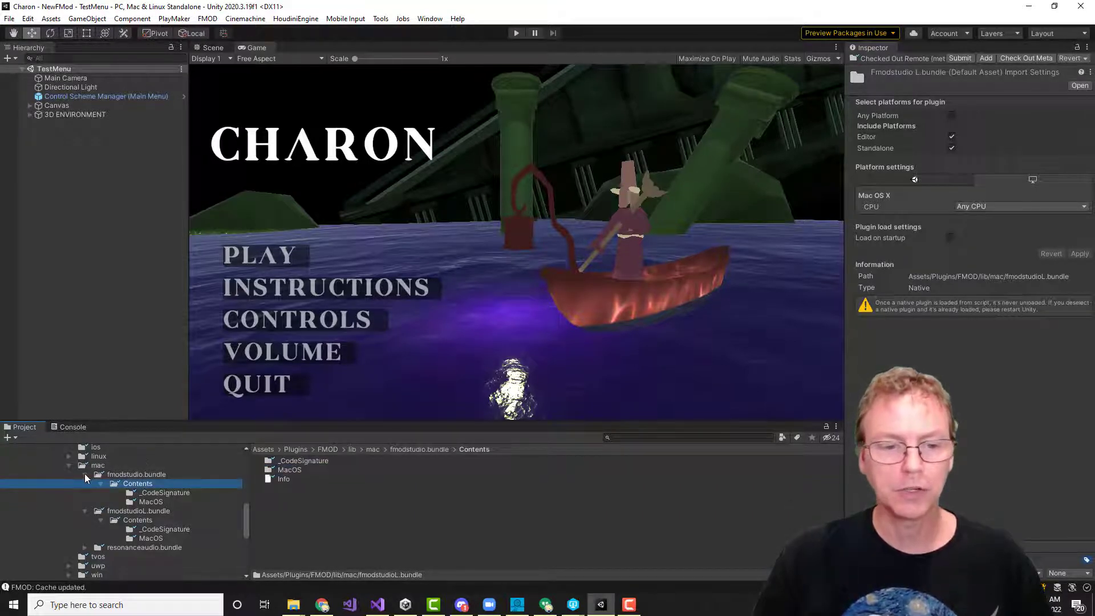
pyautogui.click(85, 474)
pyautogui.click(85, 474)
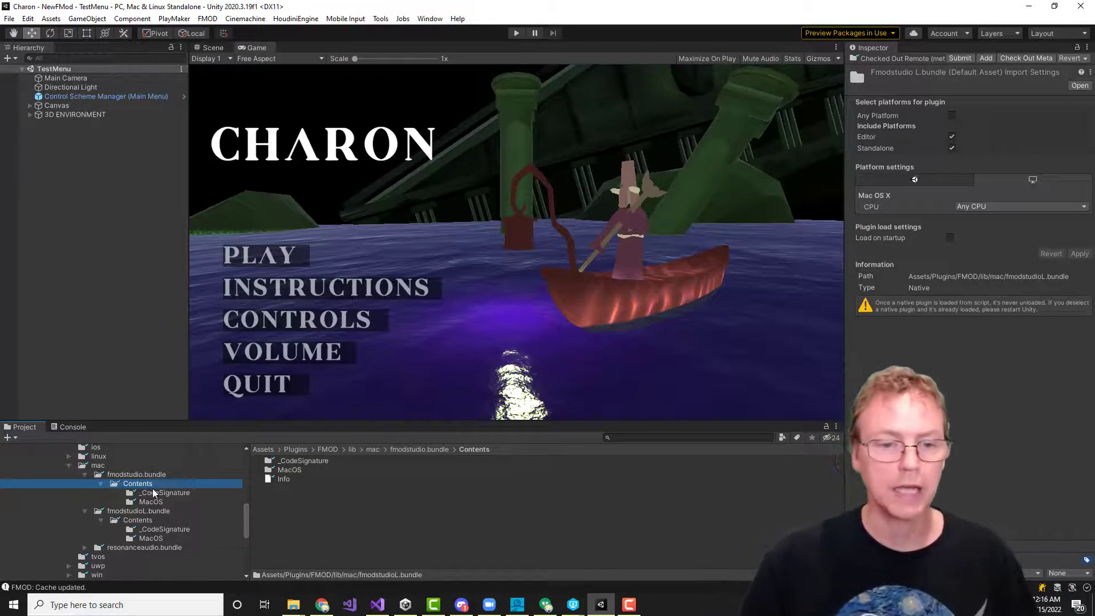
pyautogui.click(283, 481)
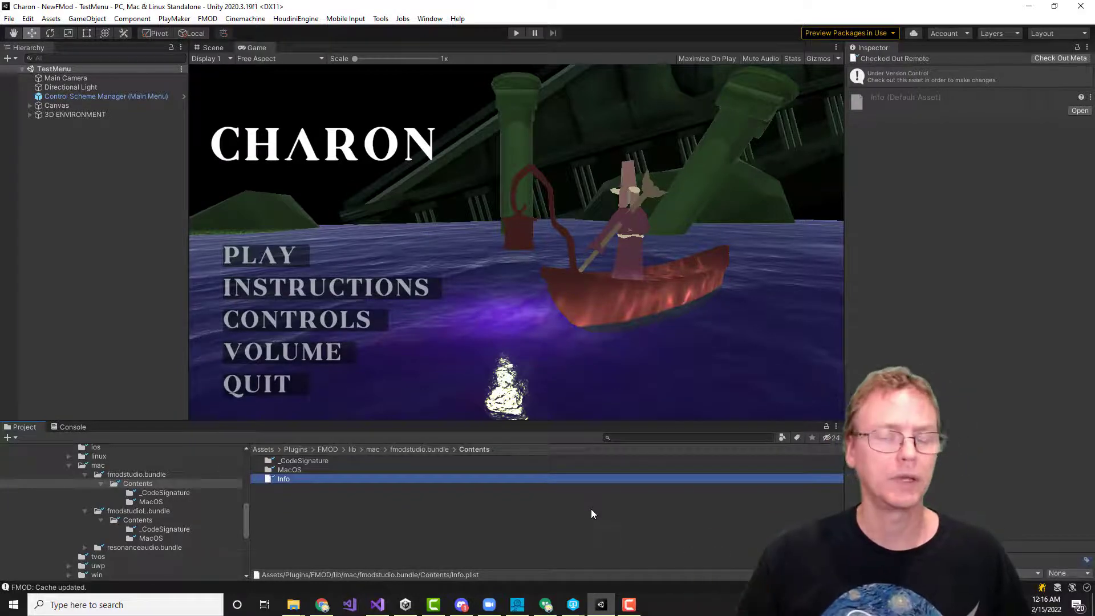
pyautogui.click(137, 521)
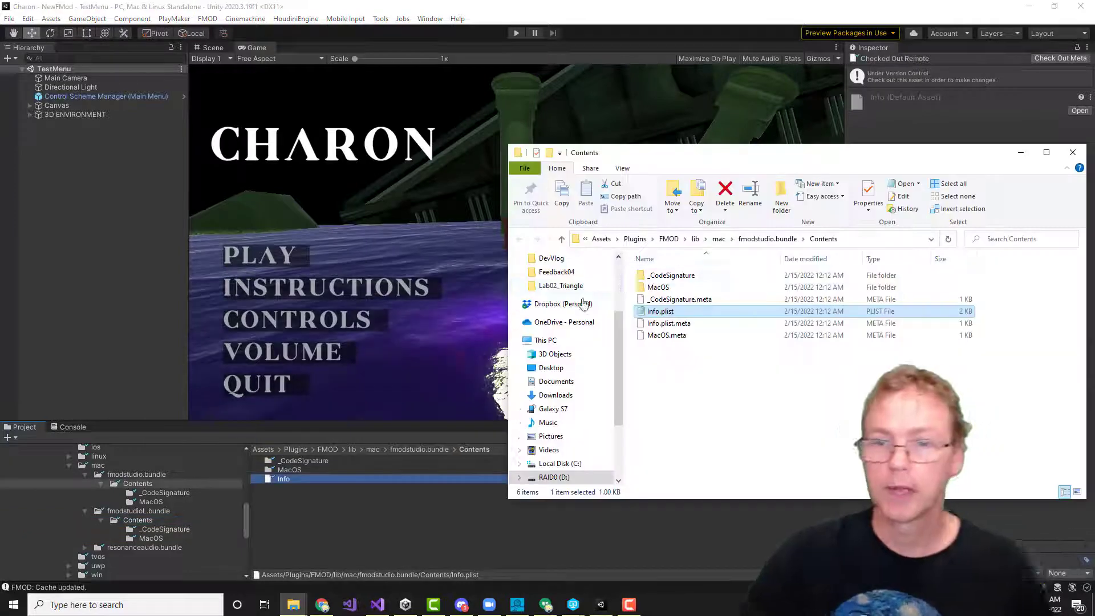
# - Close the Unity editor and delete the mac folder from the project's Assets/Plugins/FMOD/lib folder
pyautogui.click(565, 16)
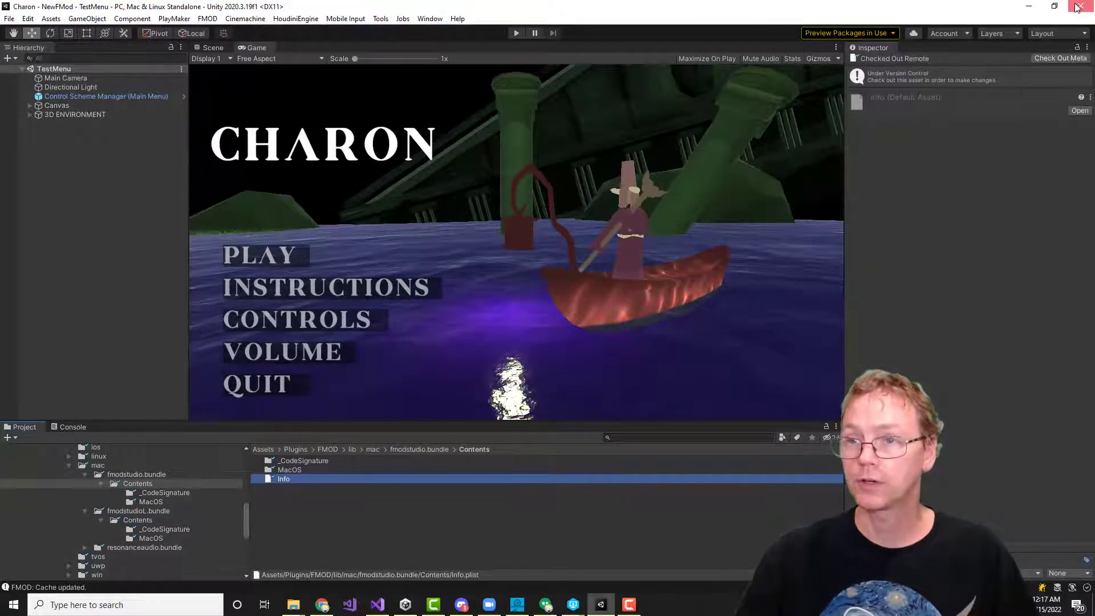
pyautogui.hotkey('alt', 'F4')
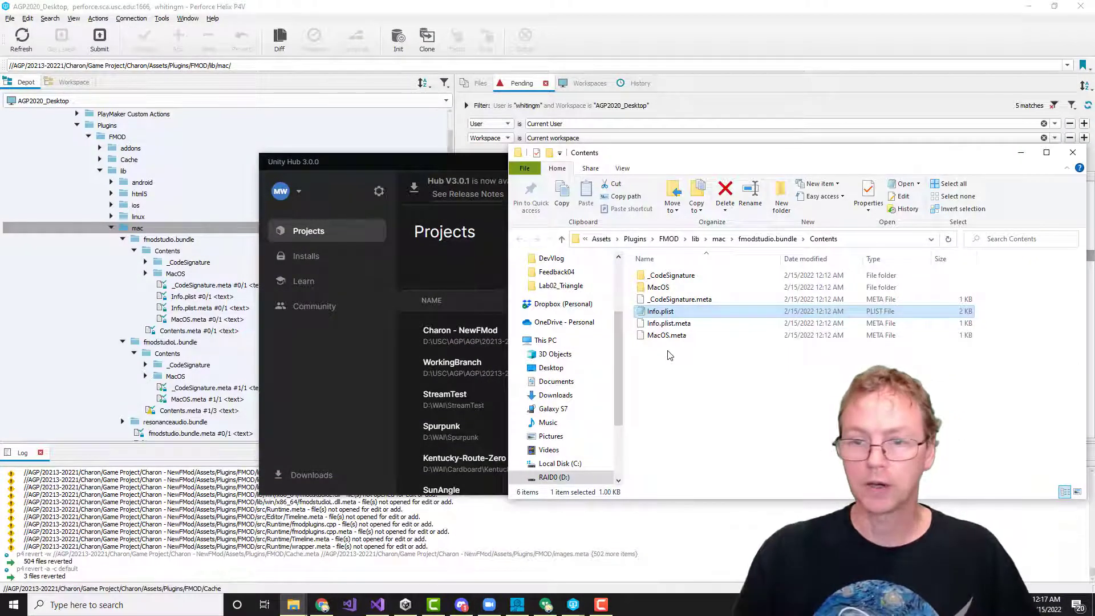
pyautogui.click(695, 239)
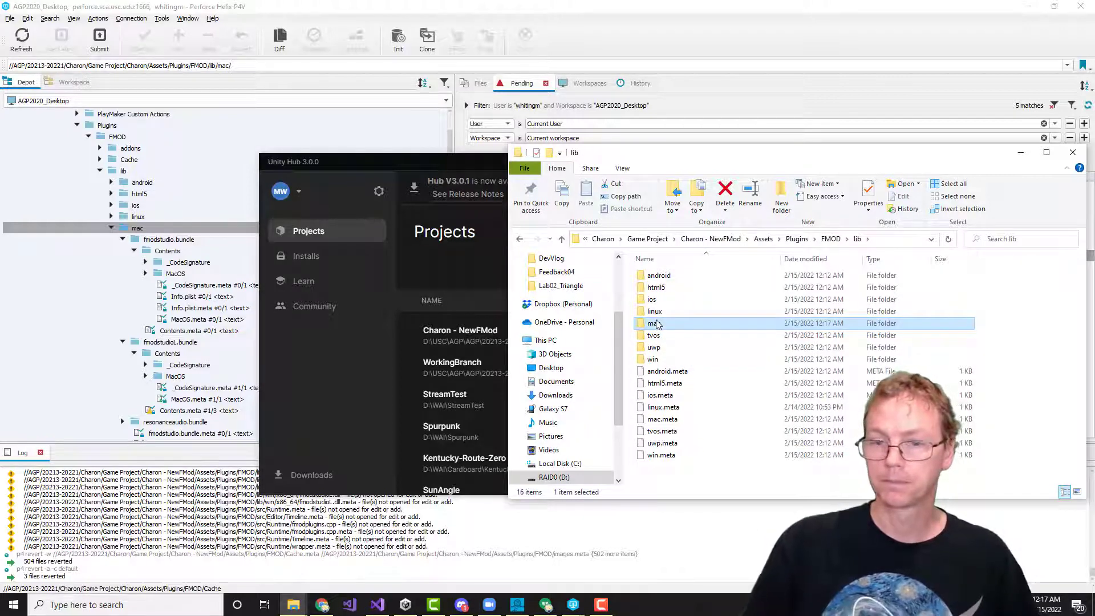
pyautogui.press('Delete')
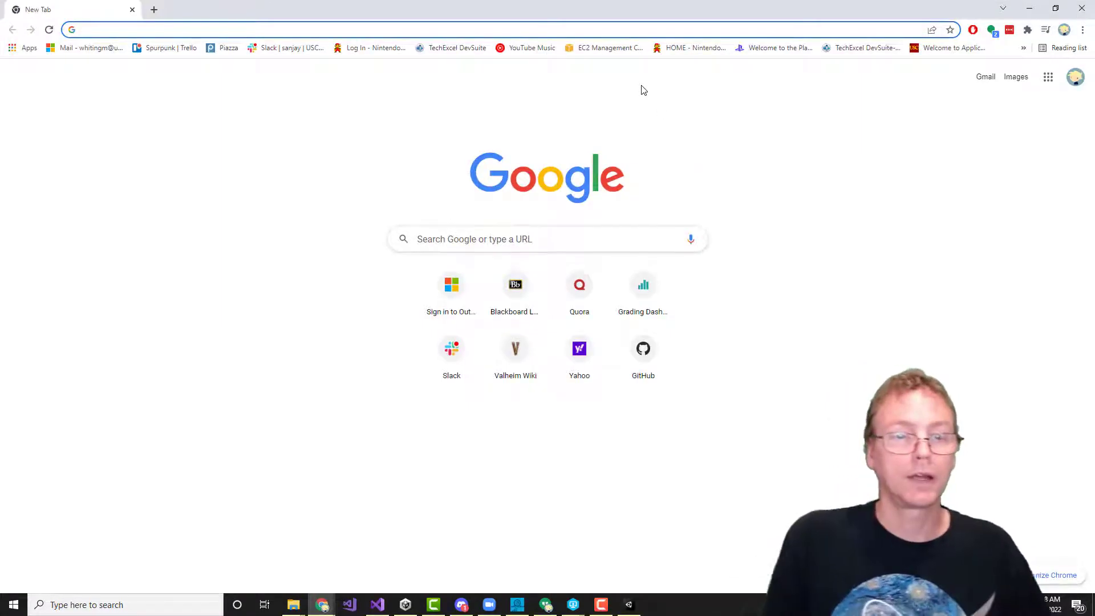
# - Search the web for "fmod download" and open the Download FMOD page on fmod.com
pyautogui.write('fmo')
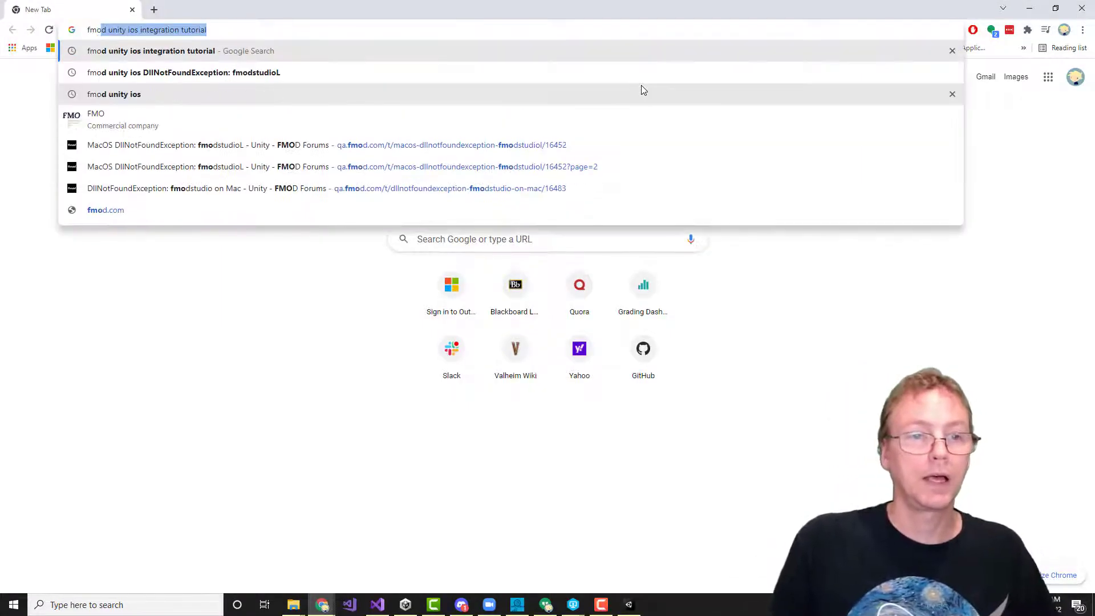
pyautogui.write('d download')
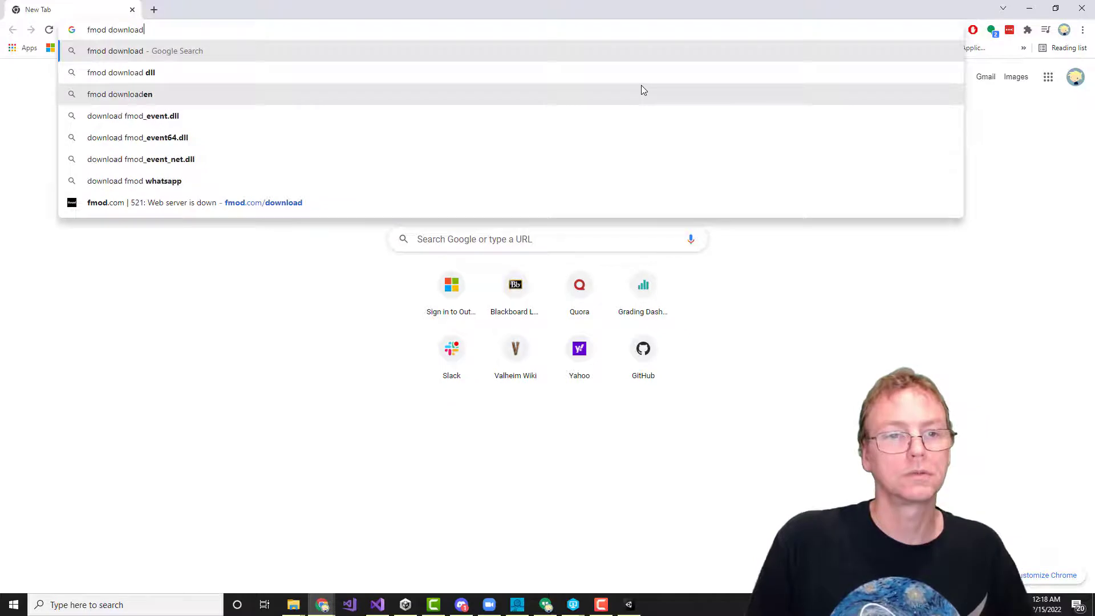
pyautogui.press('Return')
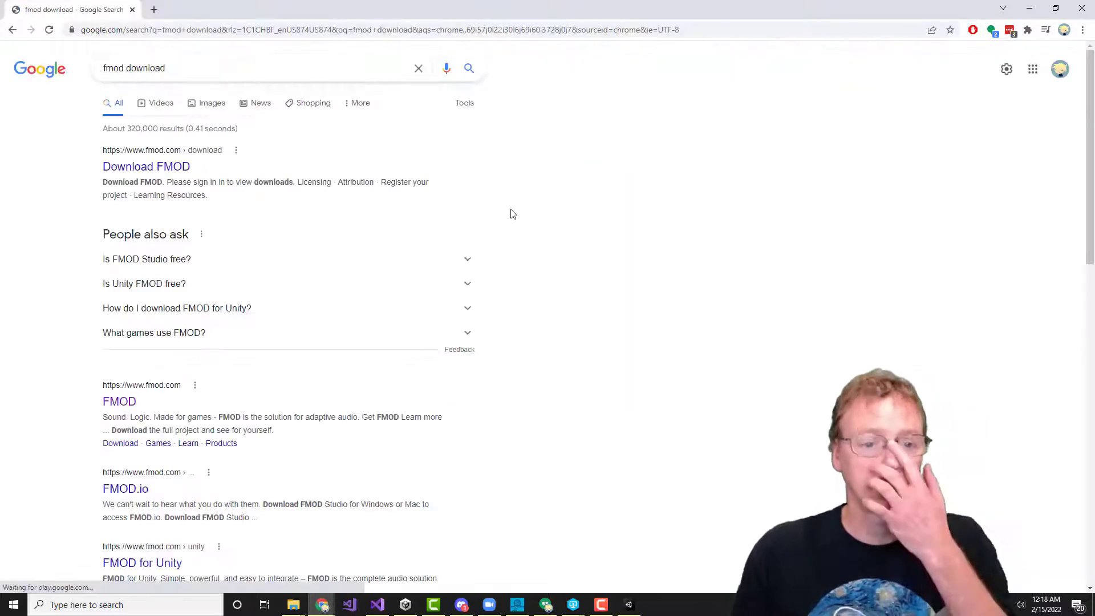
pyautogui.click(165, 170)
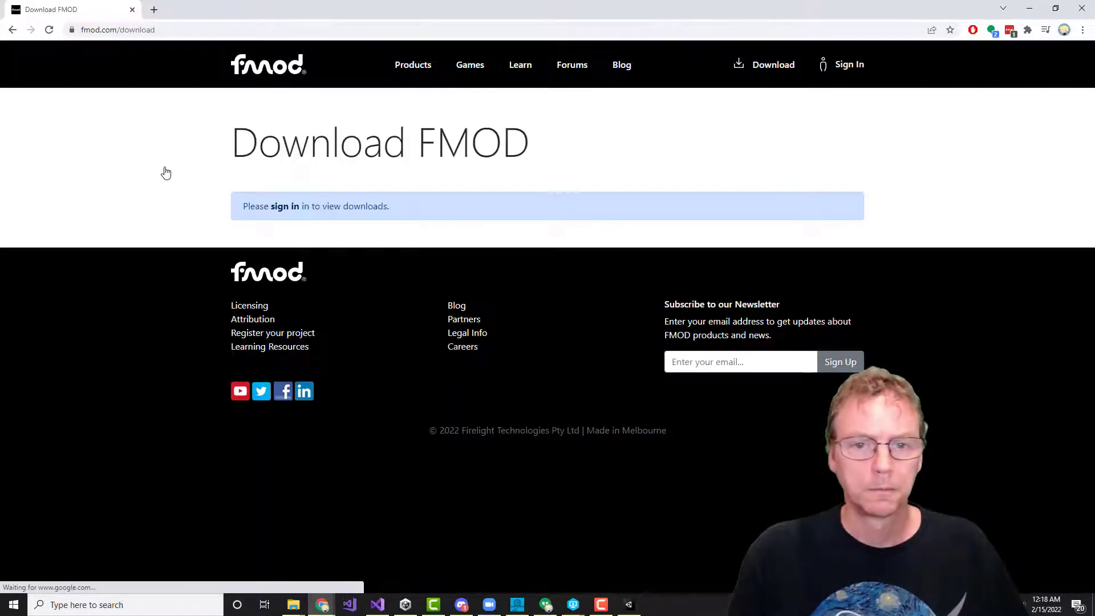
# - Sign in to the FMOD site and show the 2.01 packages of FMOD for Unity under Unity Integration
pyautogui.click(843, 66)
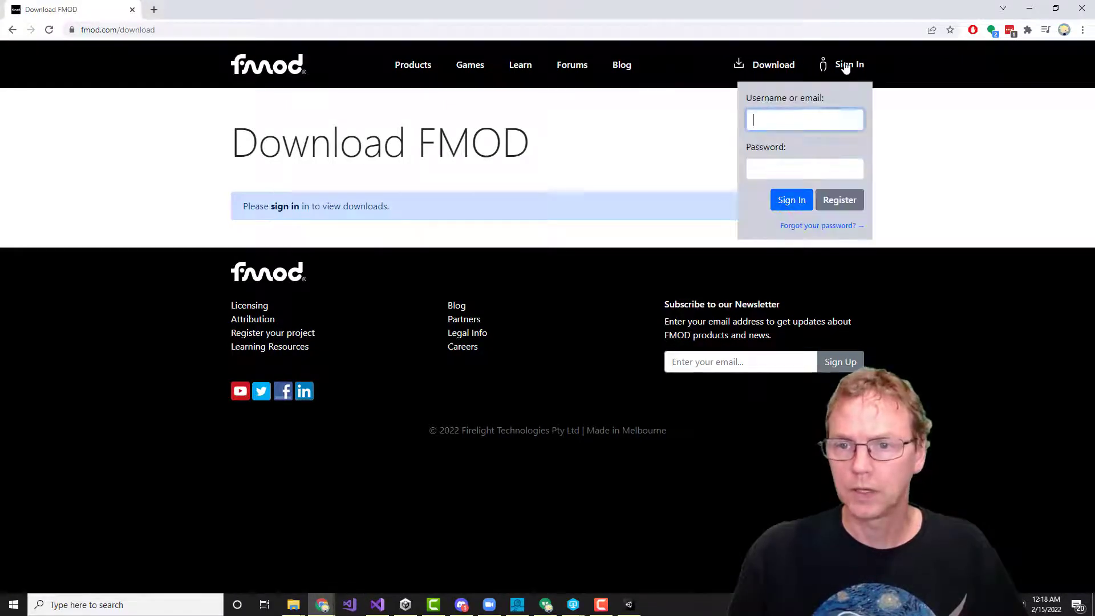
pyautogui.click(791, 198)
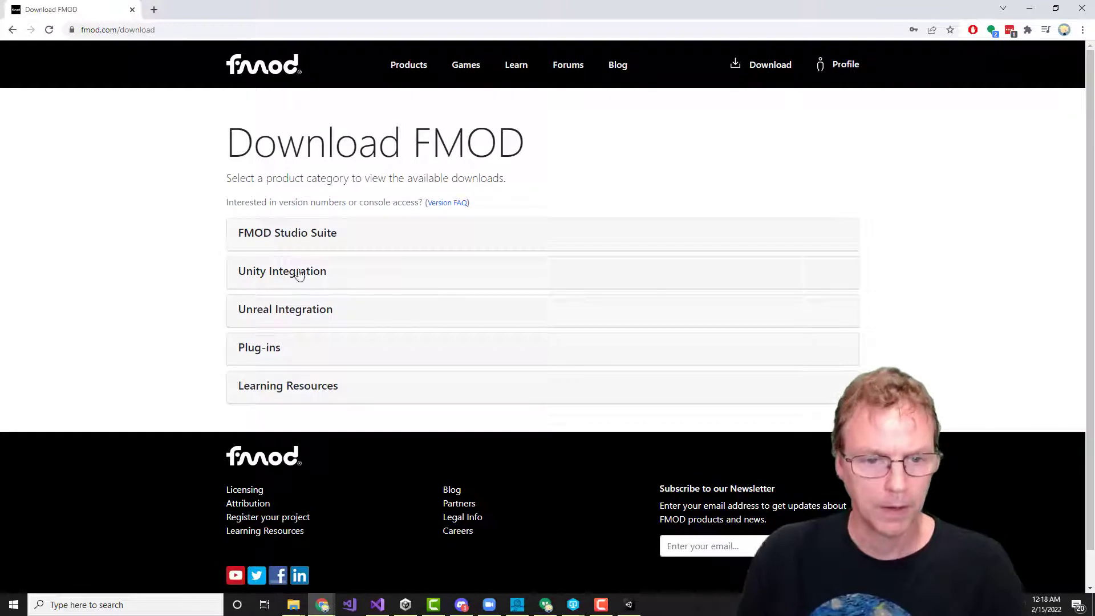
pyautogui.click(283, 274)
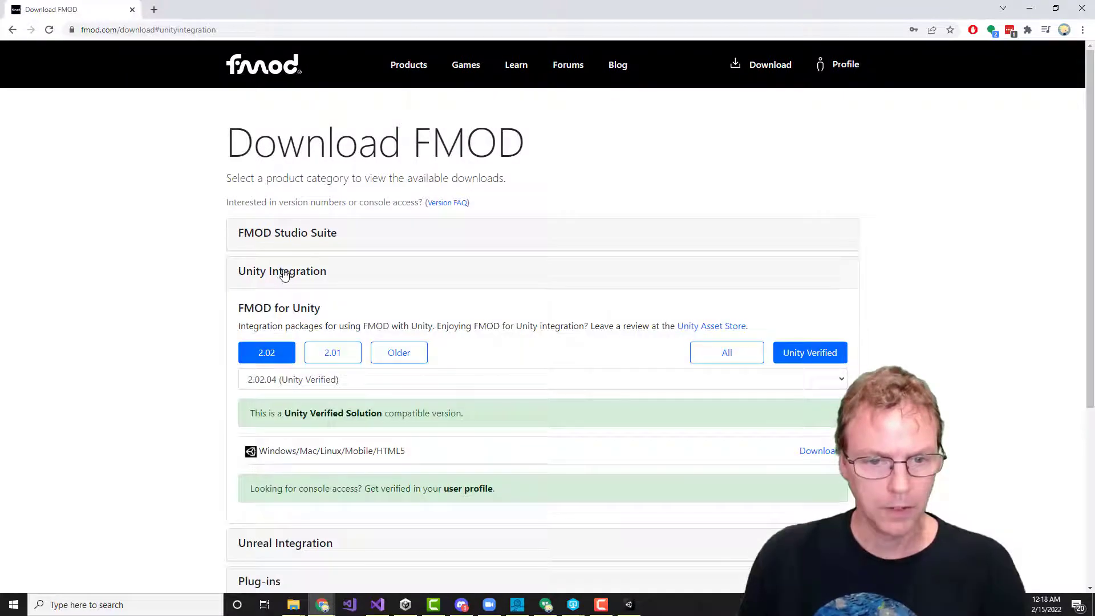
pyautogui.click(351, 353)
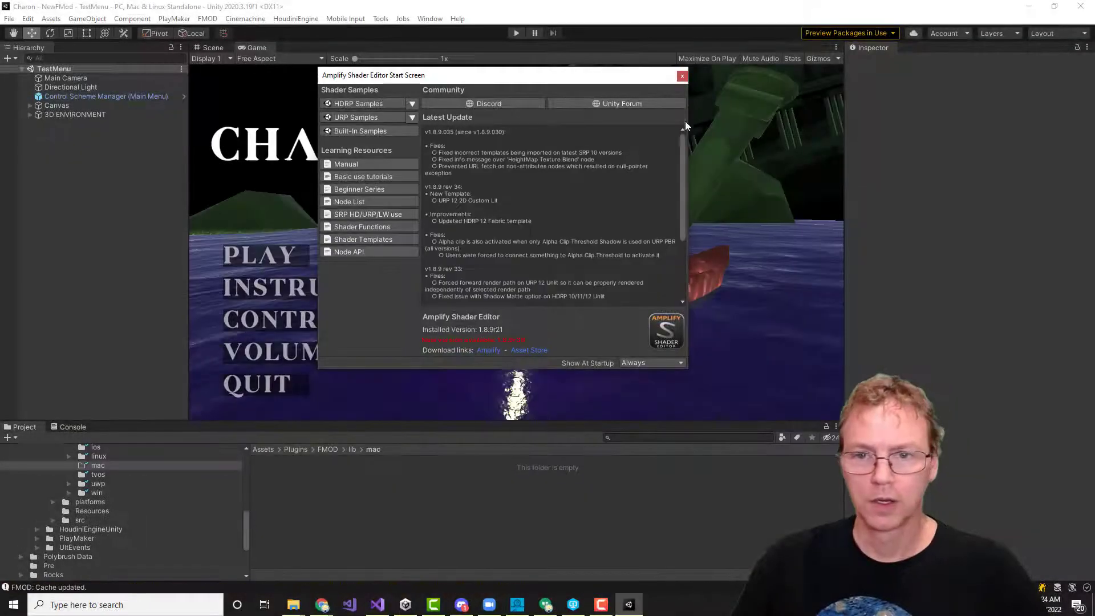
# - In Unity, dismiss the Amplify Shader Editor start screen and load the custom package fmodstudio20111.unitypackage for import
pyautogui.click(682, 76)
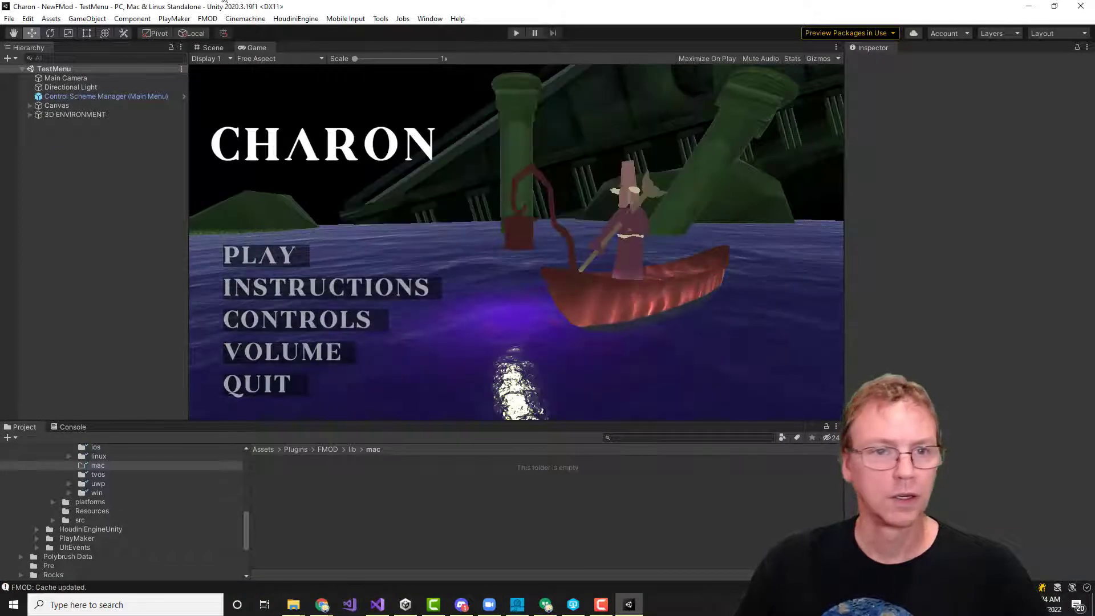
pyautogui.click(51, 18)
pyautogui.moveTo(188, 169)
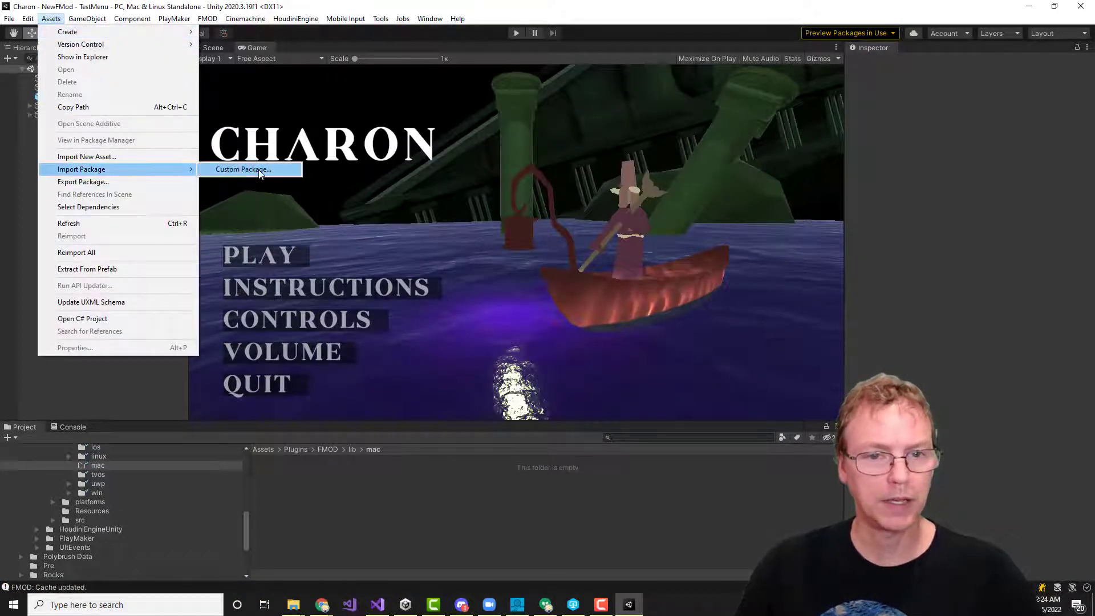
pyautogui.click(239, 169)
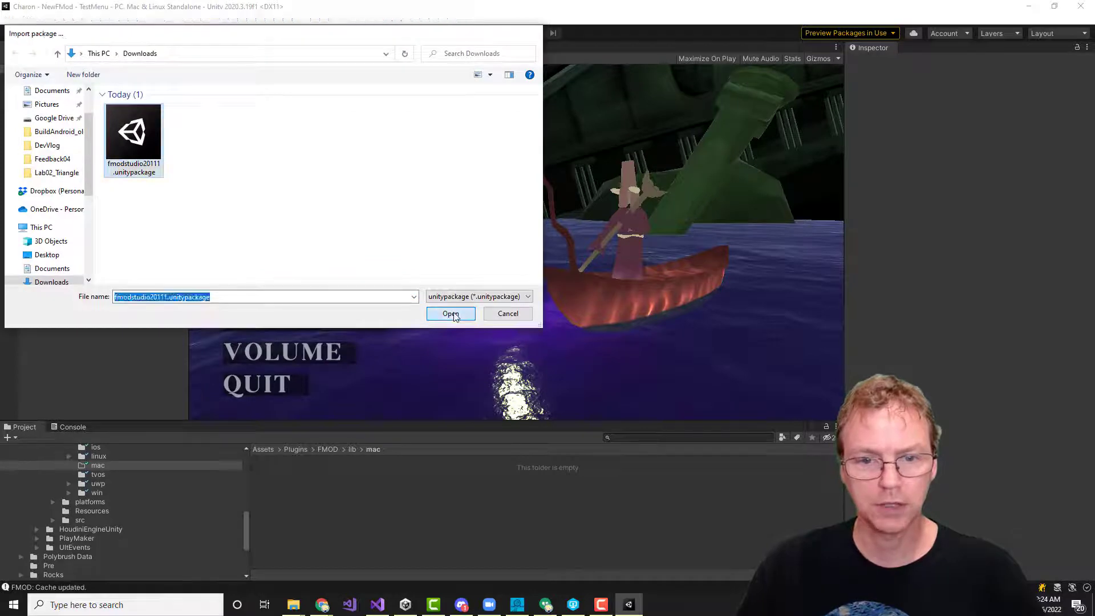
pyautogui.click(451, 314)
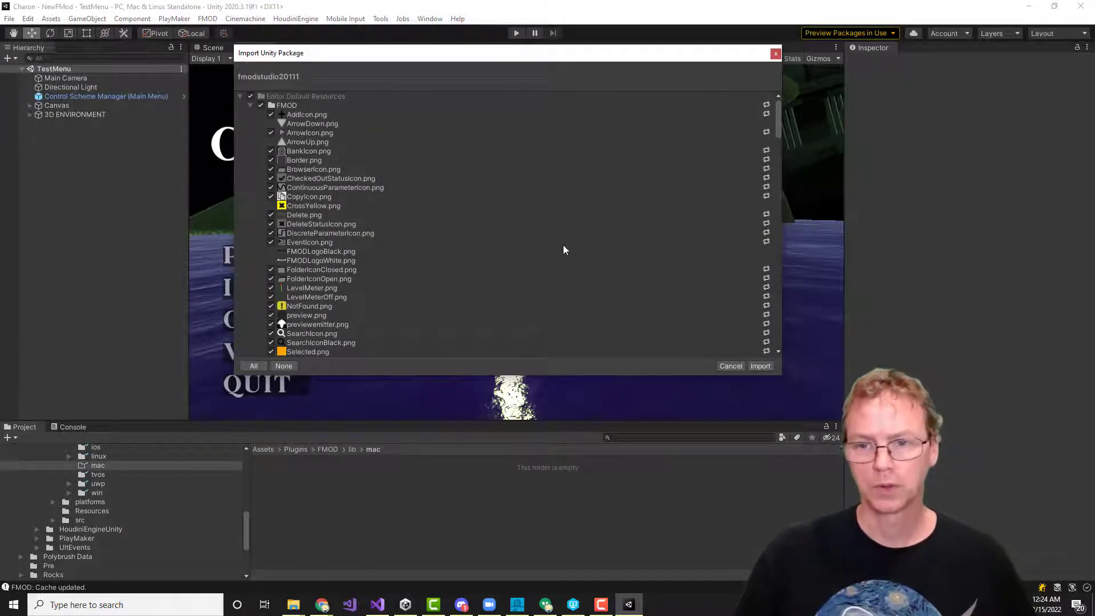
# - Examine the package's file list for the mac bundles under lib and staging, collapsing the lib/mac bundles and the uwp folder
pyautogui.moveTo(779, 117); pyautogui.dragTo(774, 188)
pyautogui.moveTo(774, 190); pyautogui.dragTo(774, 194)
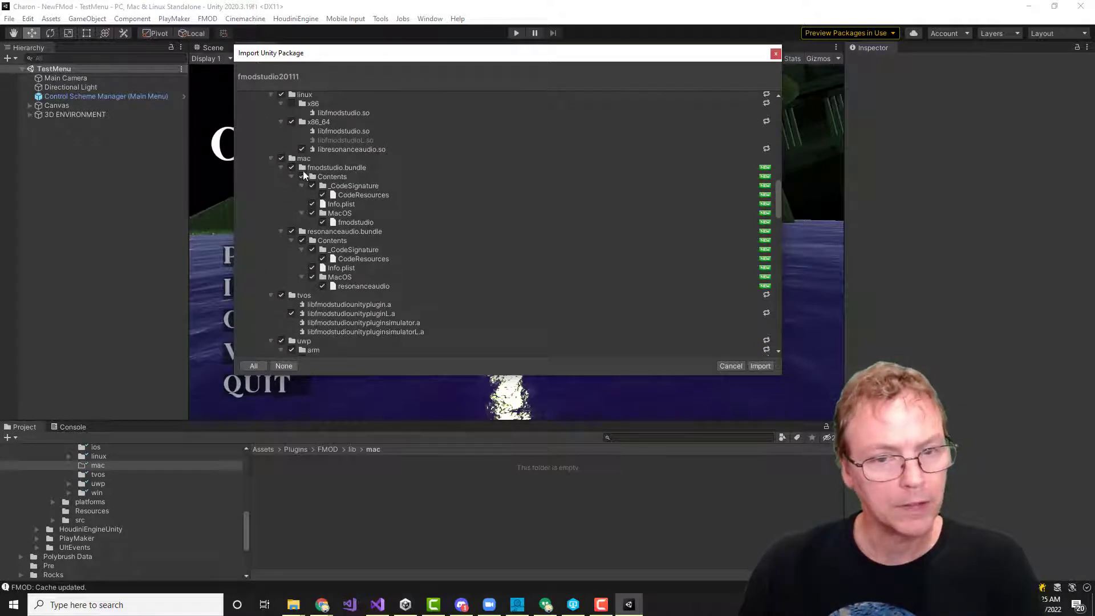
pyautogui.click(280, 167)
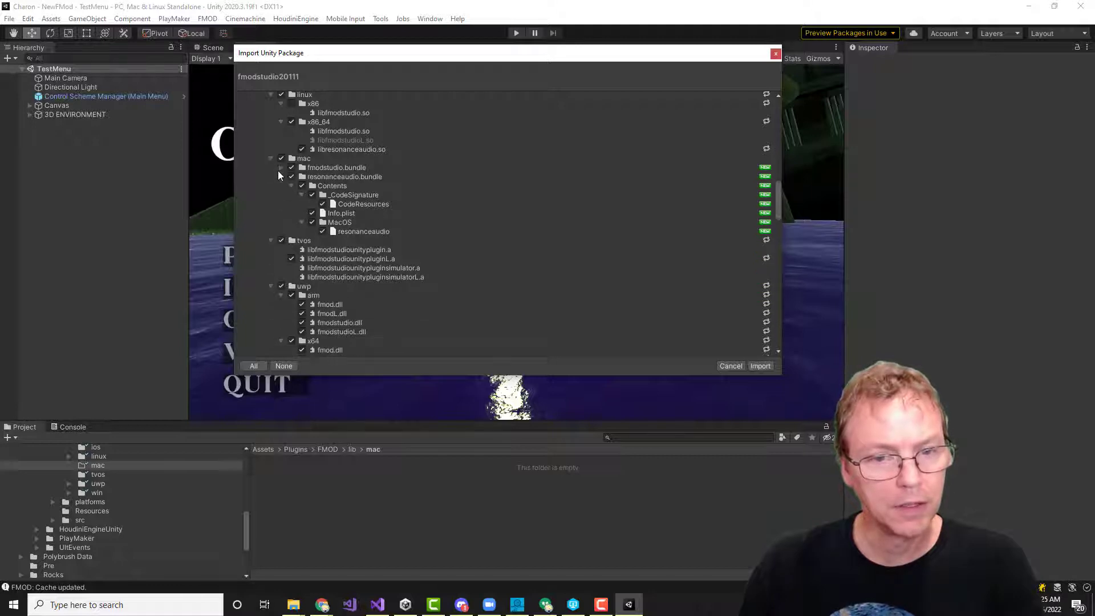
pyautogui.click(280, 177)
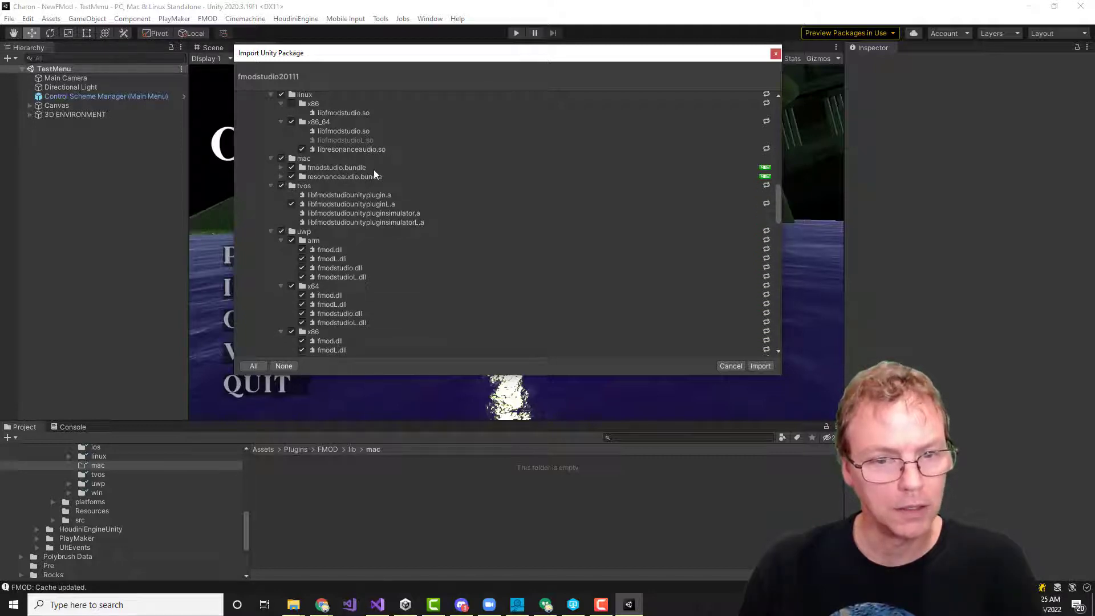
pyautogui.click(270, 232)
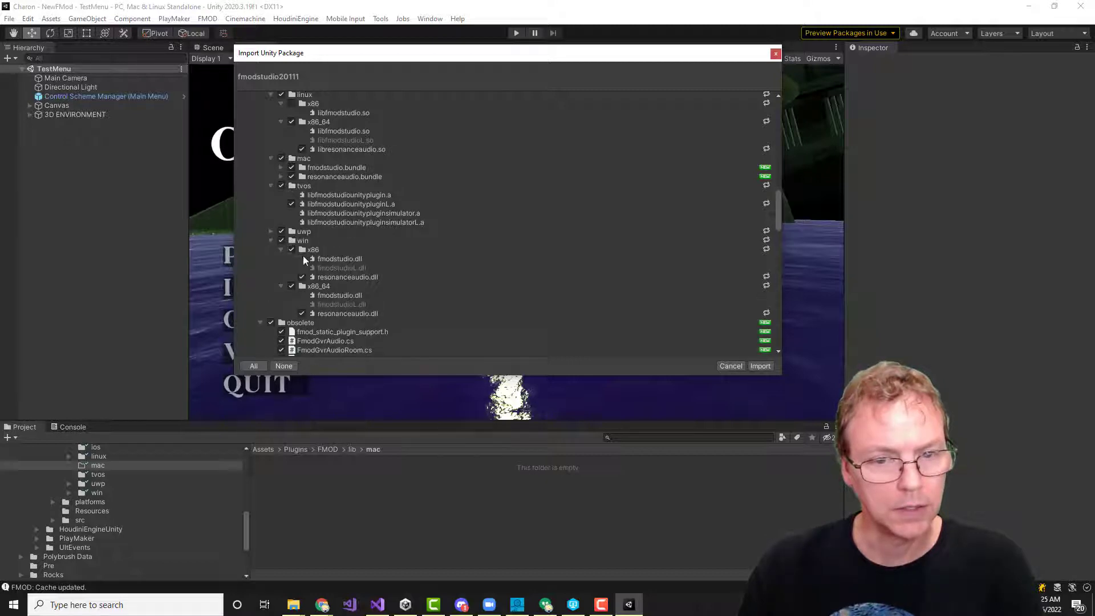
pyautogui.scroll(-10, 377, 314)
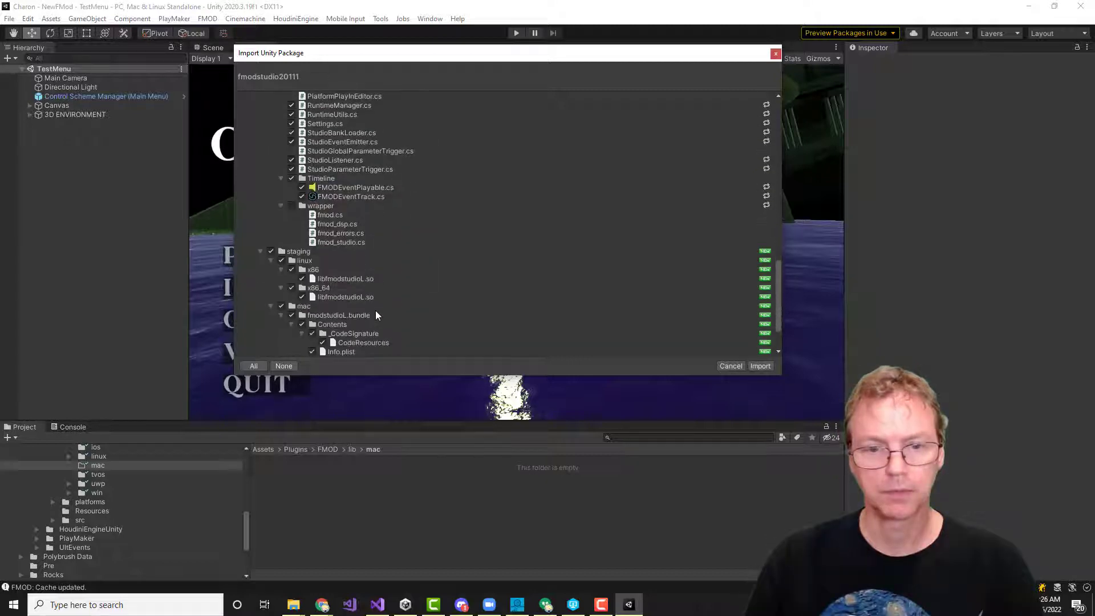
pyautogui.scroll(-2, 377, 313)
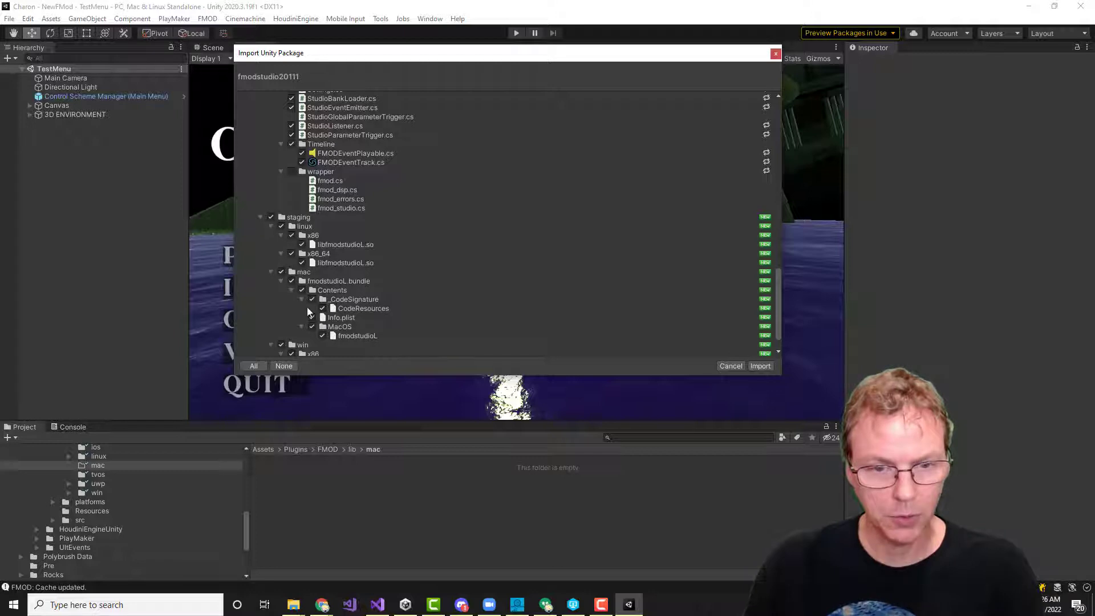
# - Import the package without staging's linux folder but with its mac and win folders, checking out the required files in version control
pyautogui.click(282, 227)
pyautogui.click(272, 226)
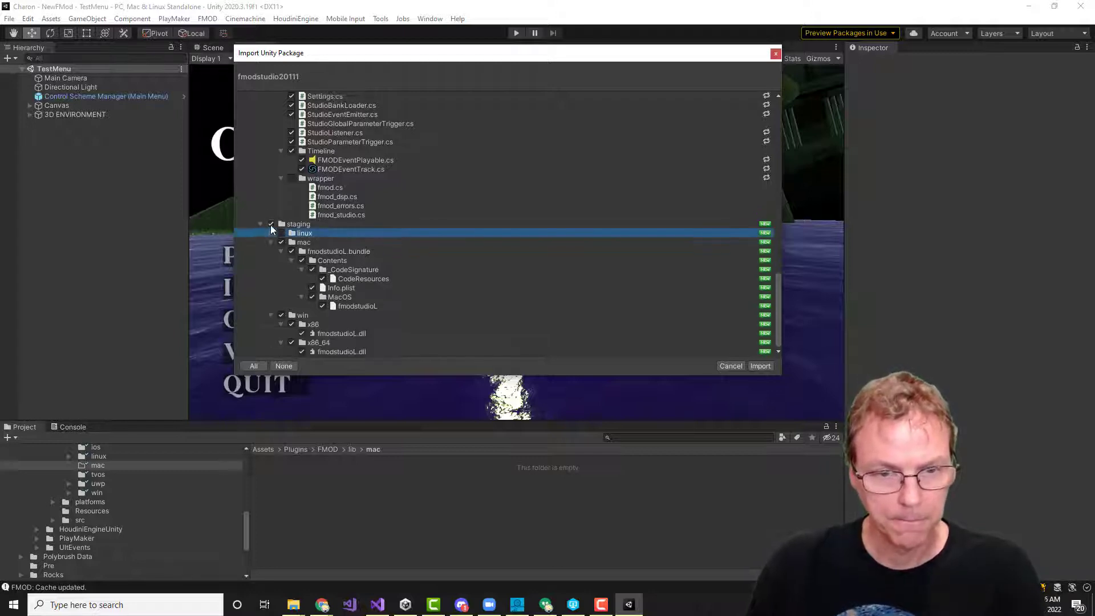
pyautogui.click(282, 316)
pyautogui.click(272, 316)
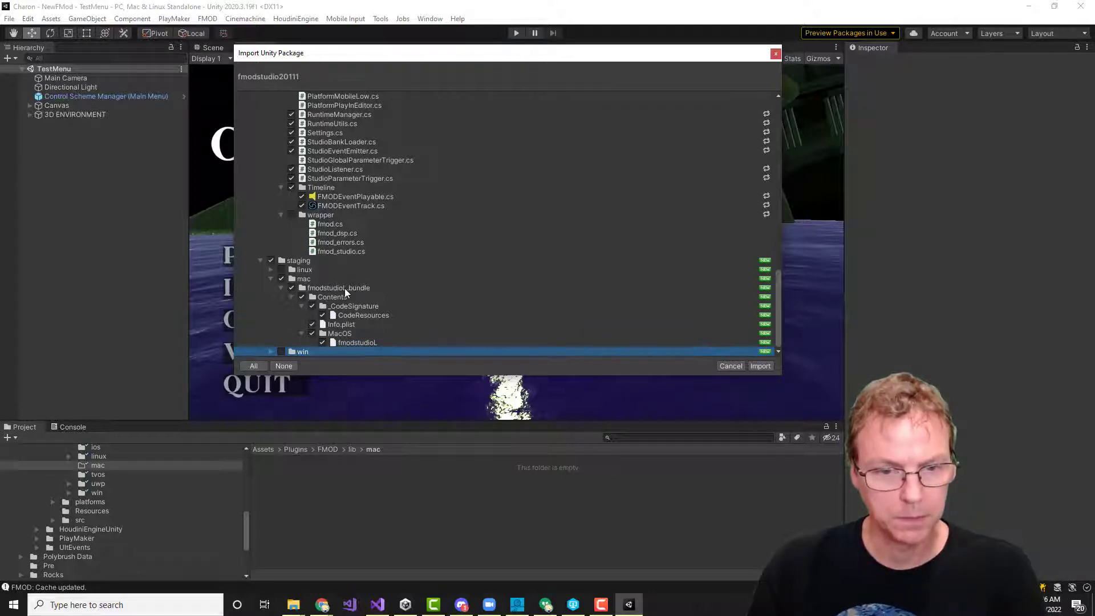
pyautogui.click(281, 351)
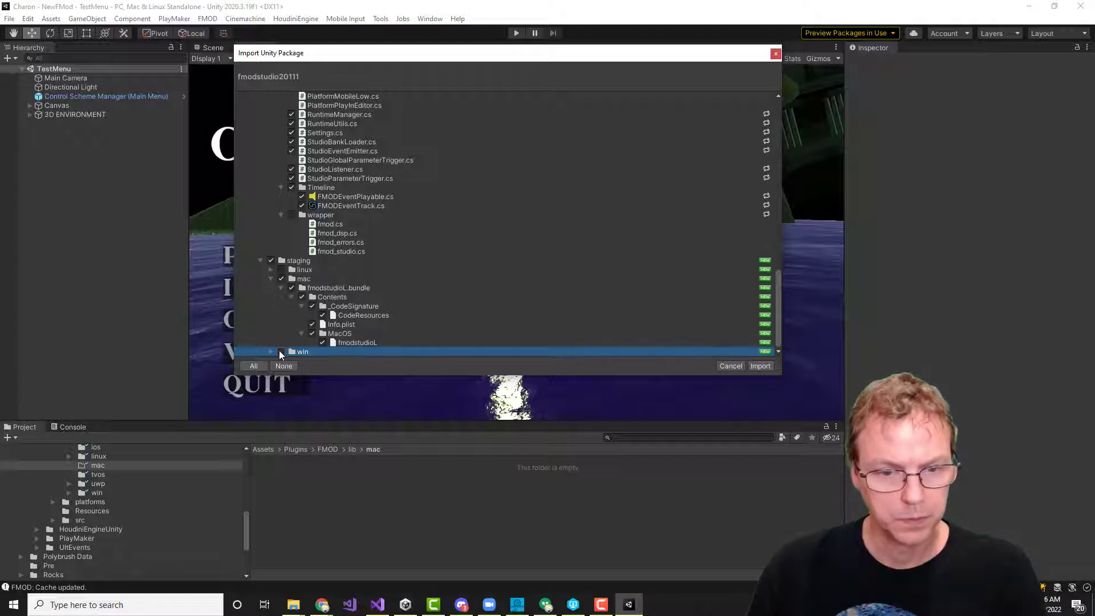
pyautogui.click(271, 351)
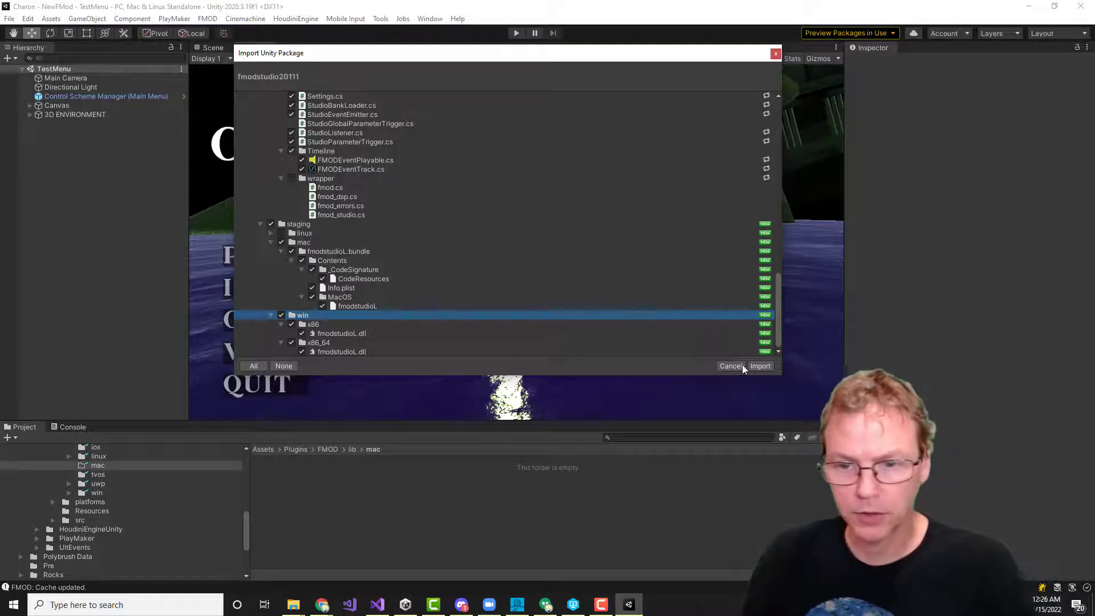
pyautogui.click(758, 367)
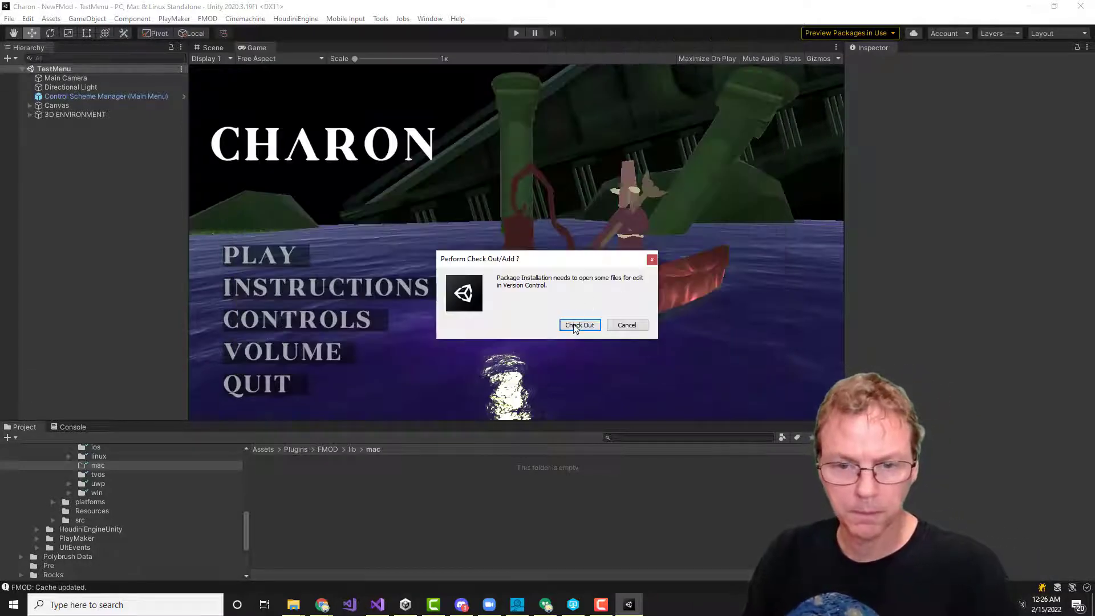
pyautogui.click(581, 327)
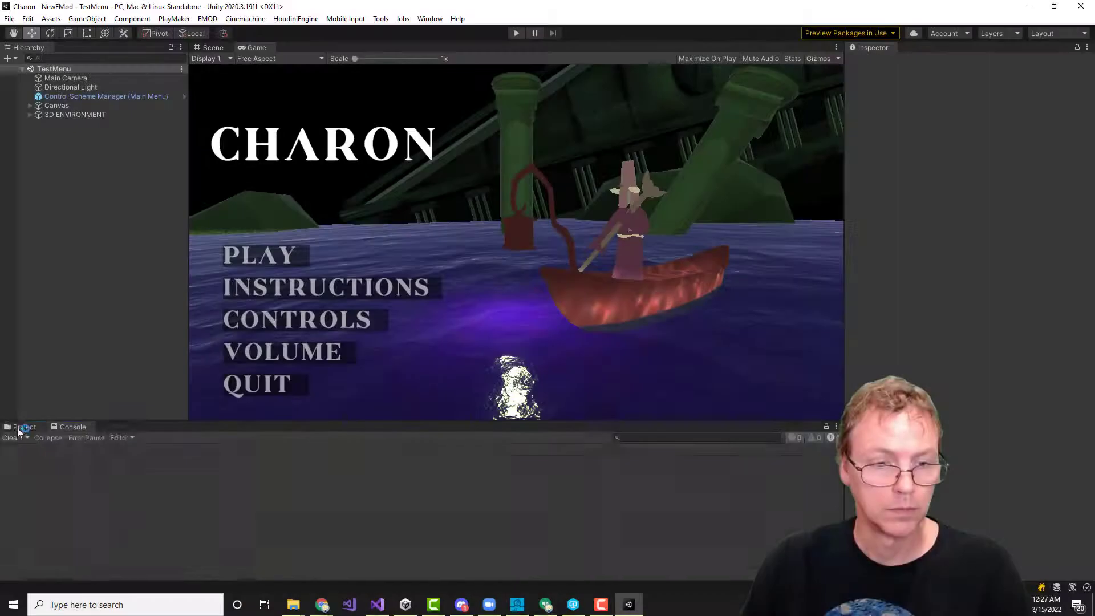
# - Open the Contents folder of fmodstudioL.bundle in Assets/Plugins/FMOD/lib/mac and check its Info file
pyautogui.click(22, 427)
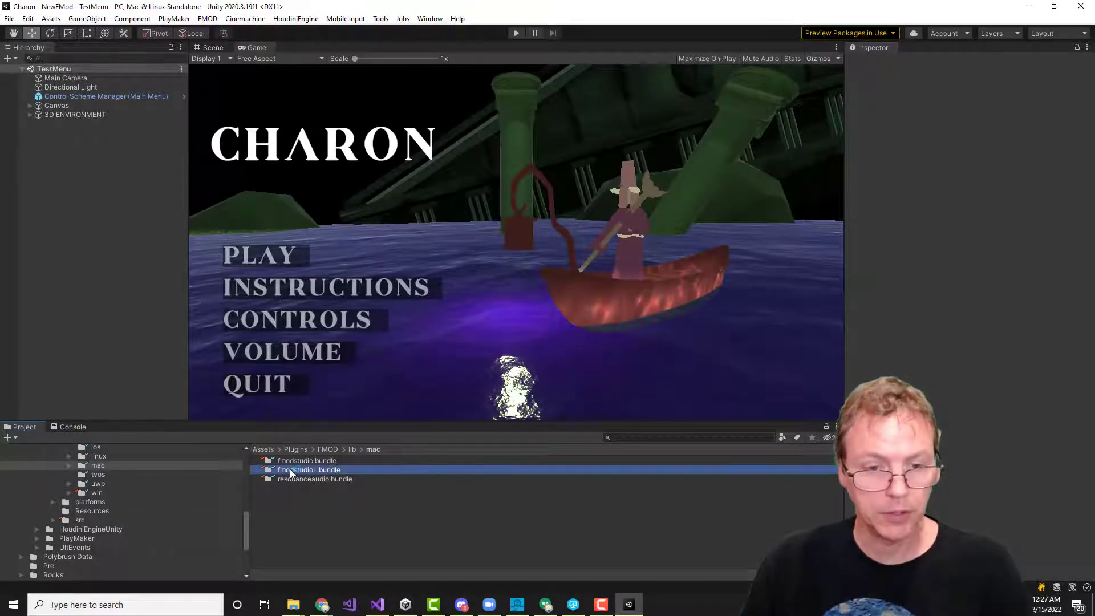
pyautogui.doubleClick(291, 470)
pyautogui.doubleClick(292, 460)
pyautogui.click(286, 478)
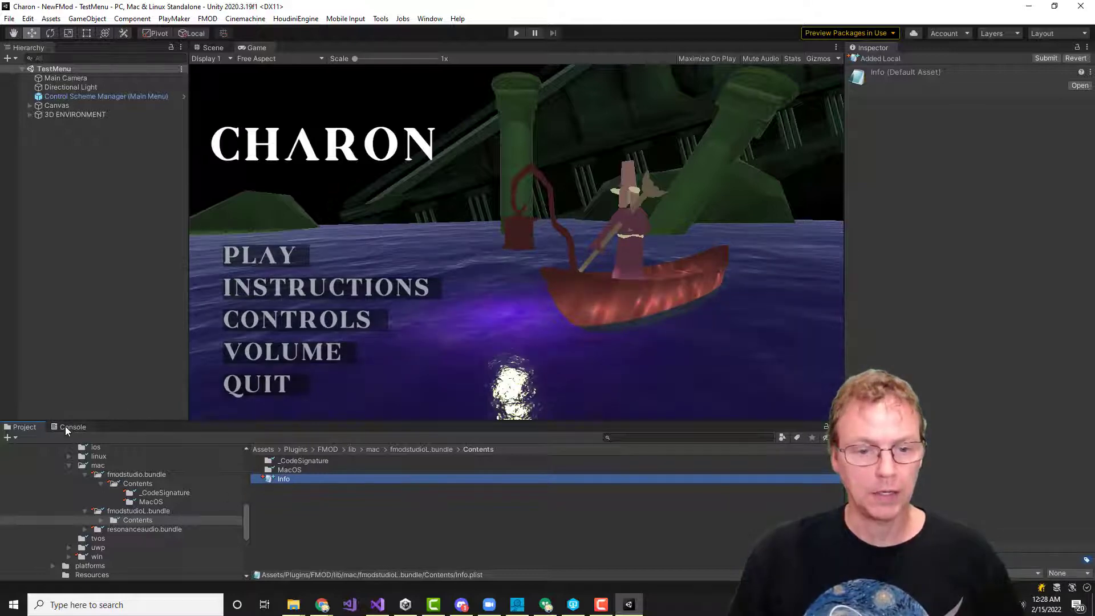
# - Compare the plugin import settings of fmodstudio.bundle and fmodstudioL.bundle in the mac folder
pyautogui.click(139, 475)
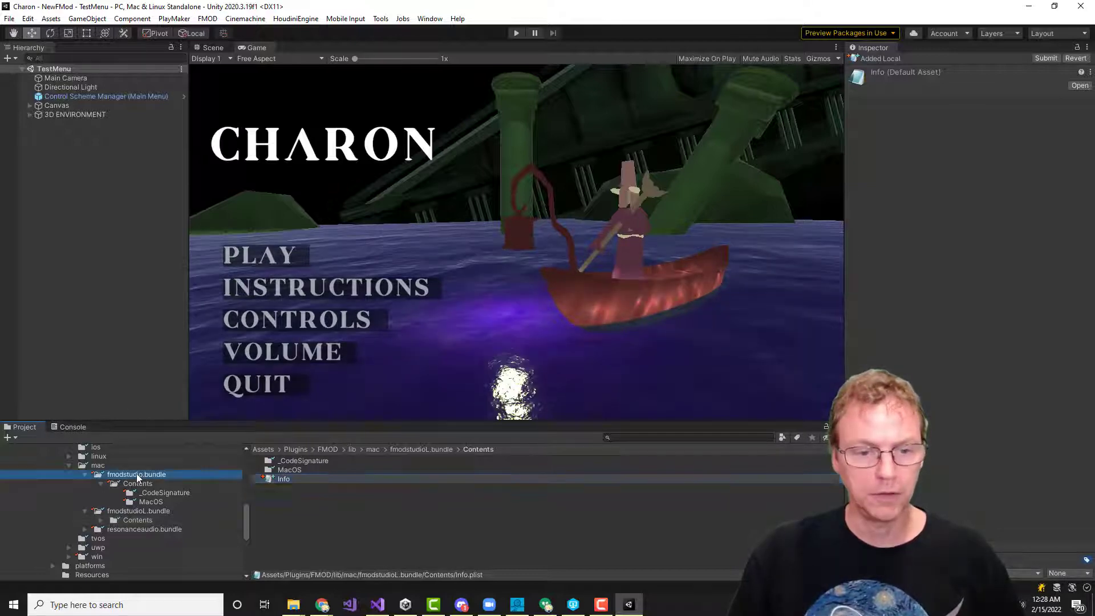
pyautogui.click(98, 466)
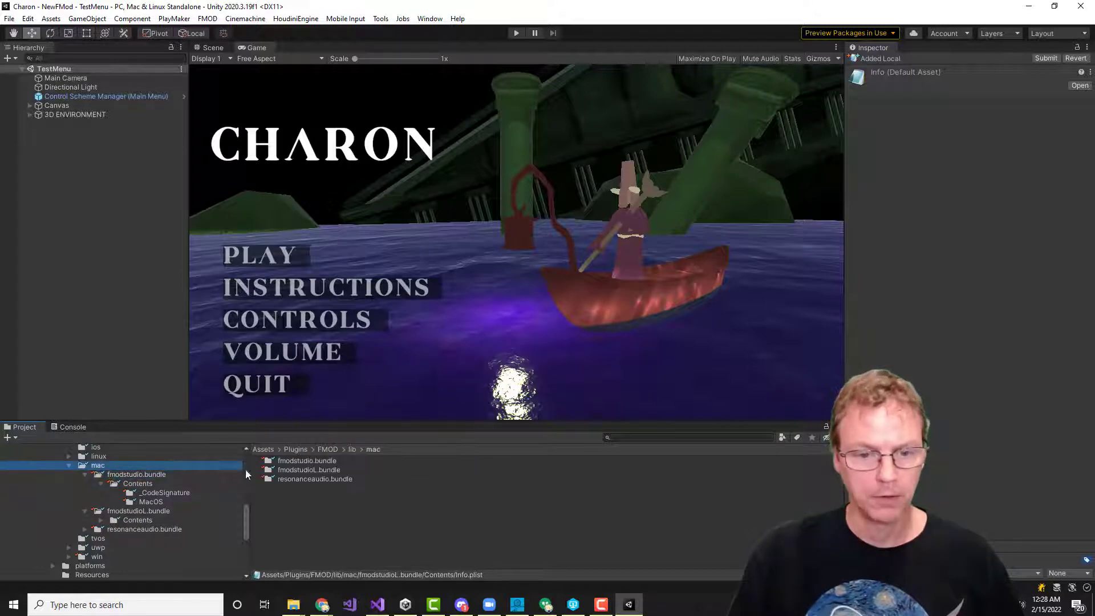
pyautogui.click(305, 461)
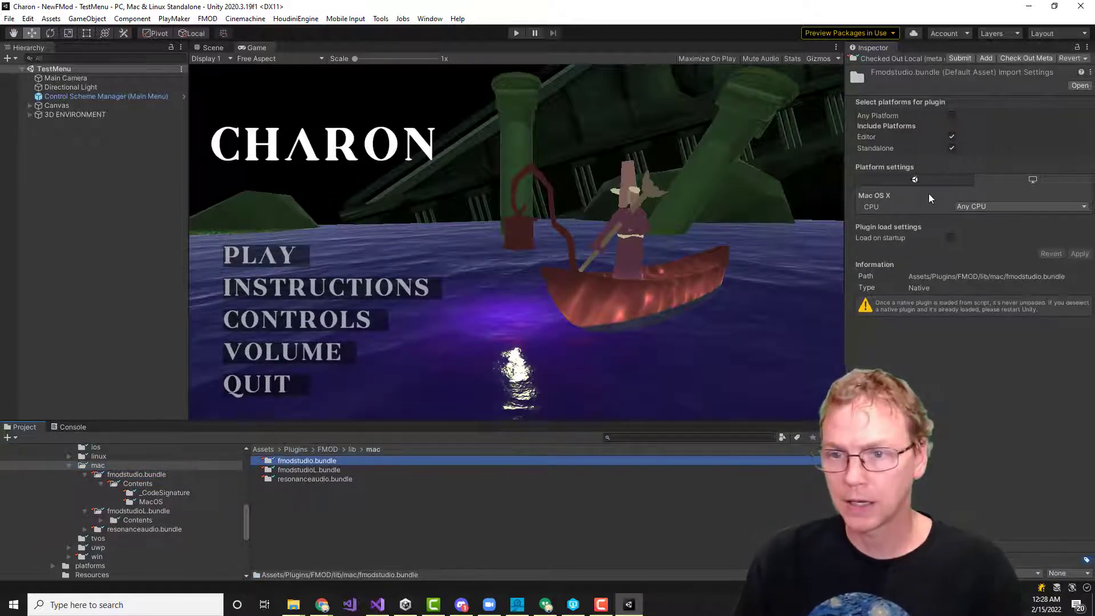
pyautogui.click(307, 471)
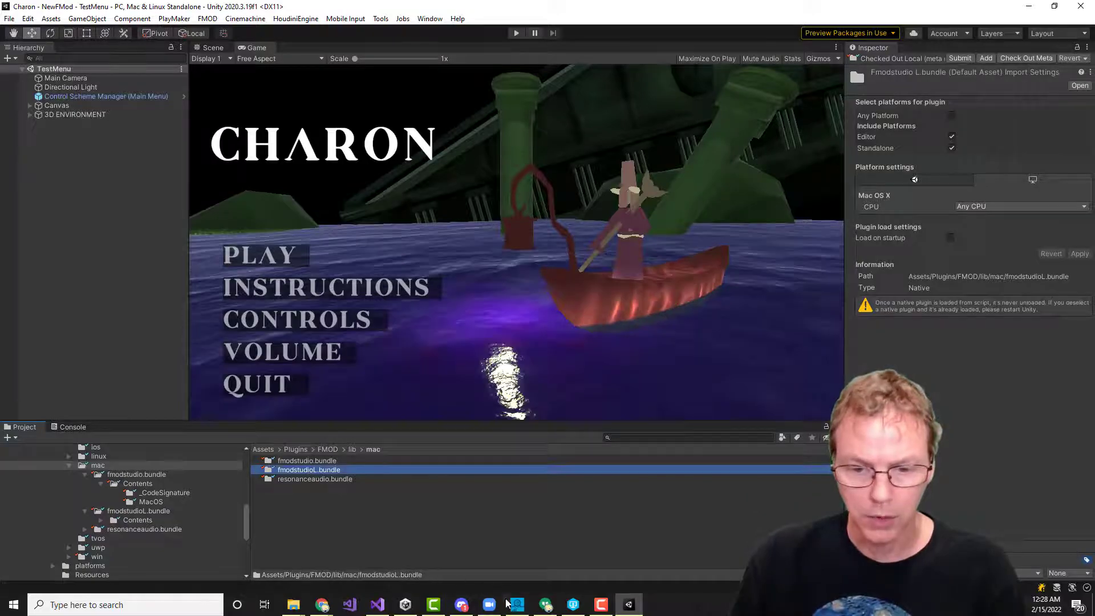
# - Switch to Perforce P4V, revert the unchanged files in the default changelist, and review its remaining files
pyautogui.click(572, 605)
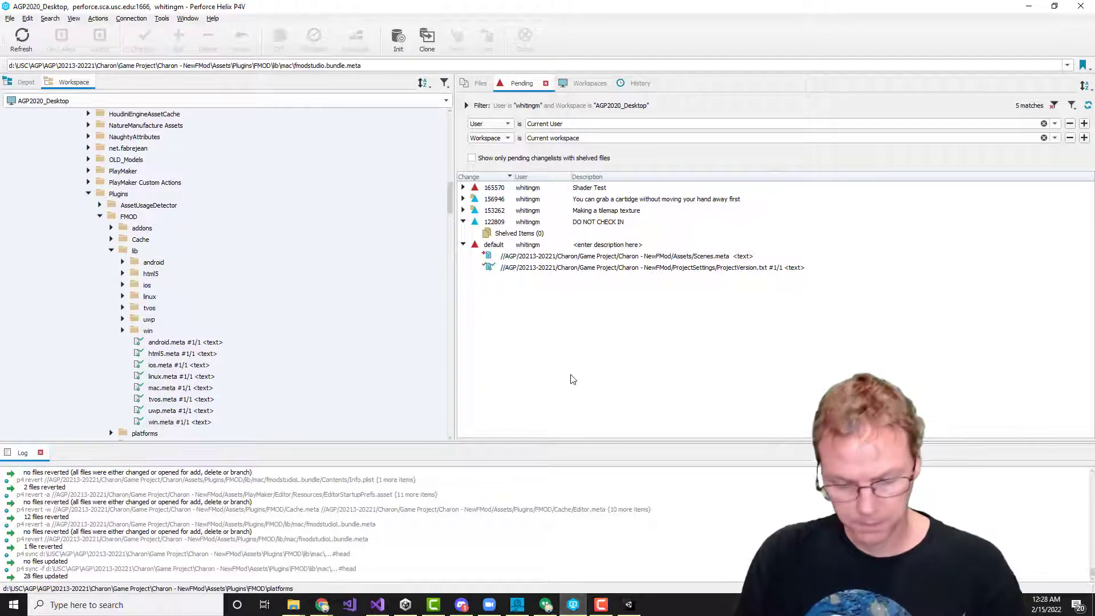
pyautogui.rightClick(516, 245)
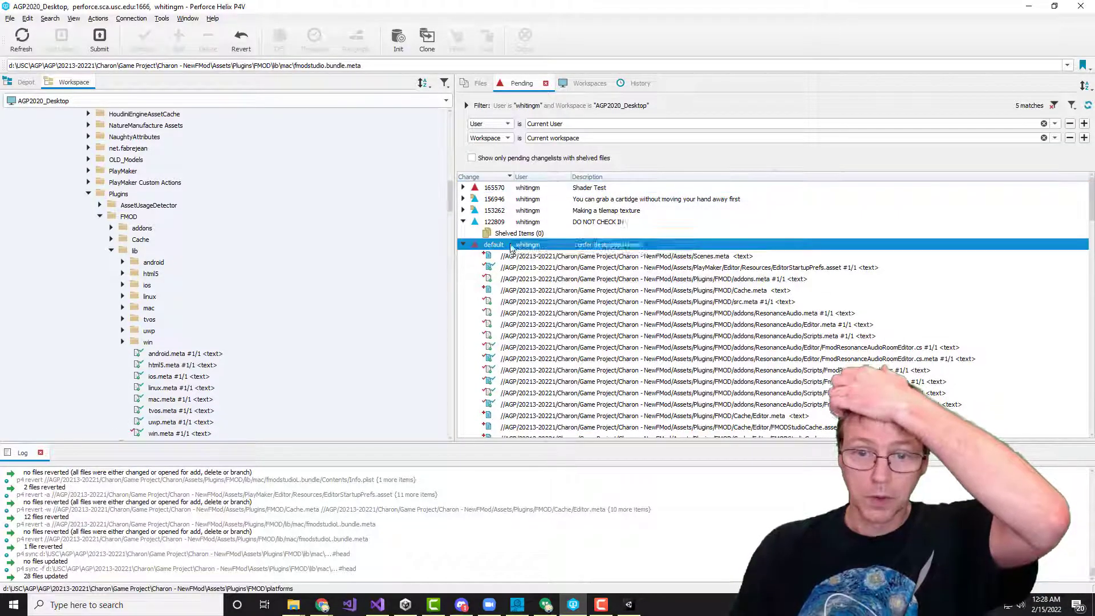
pyautogui.click(556, 278)
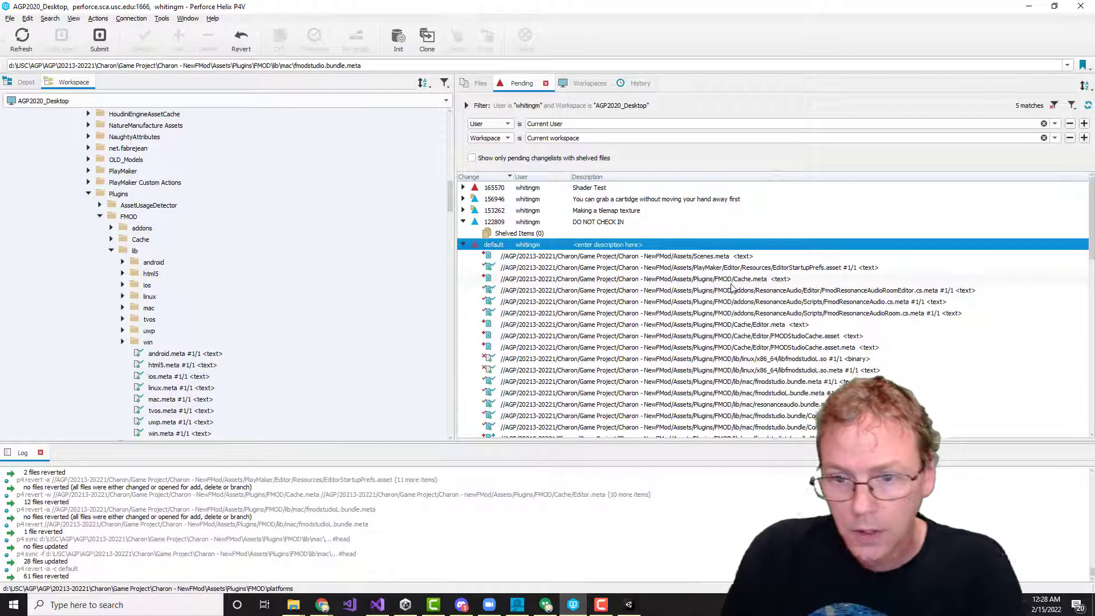
pyautogui.scroll(-10, 662, 311)
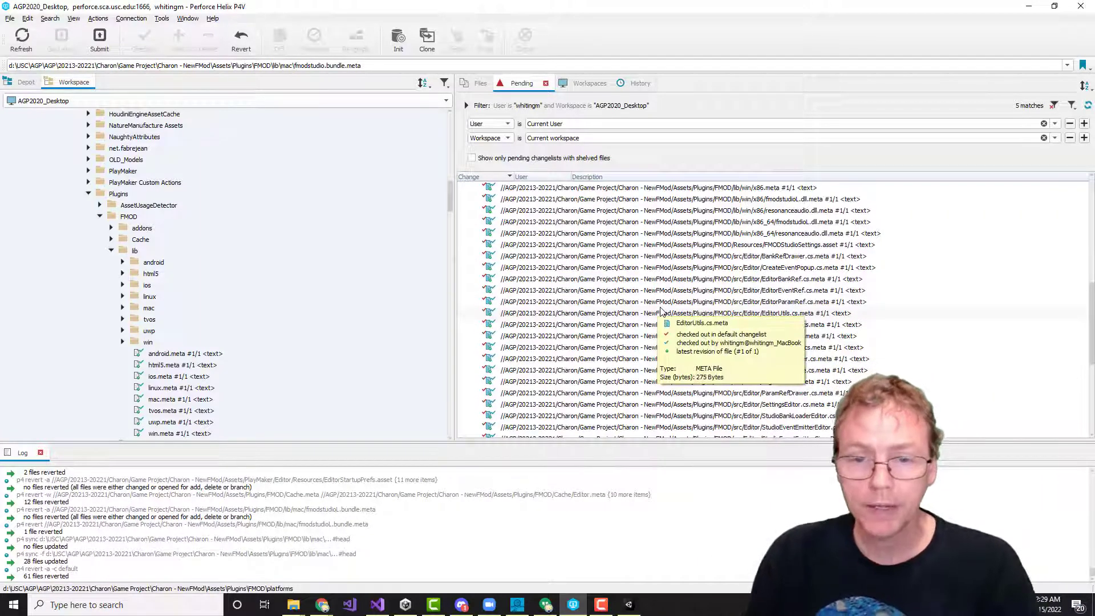
pyautogui.scroll(10, 662, 311)
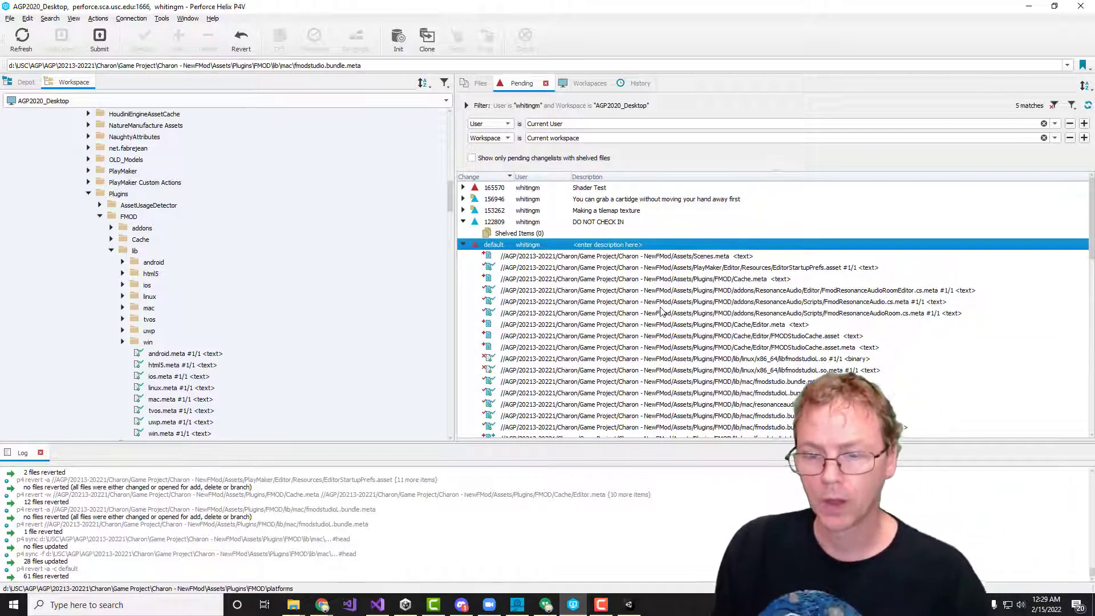
# - Move fmodstudioL.bundle's Info.plist and Info.plist.meta from the default changelist to a new changelist described "Added missing FMod file"
pyautogui.scroll(-3, 661, 311)
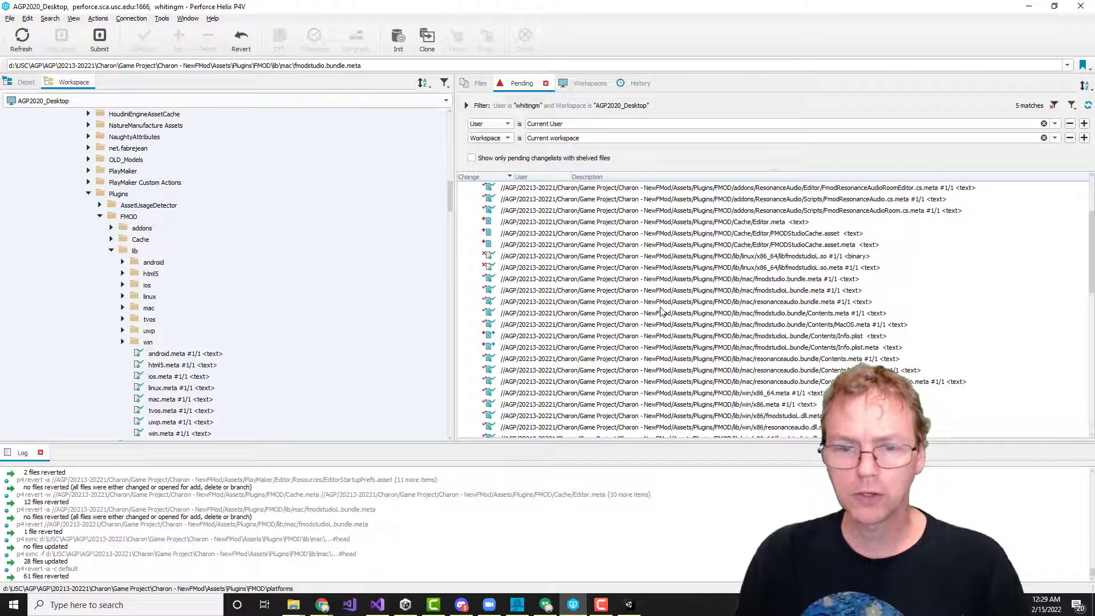
pyautogui.scroll(1, 662, 311)
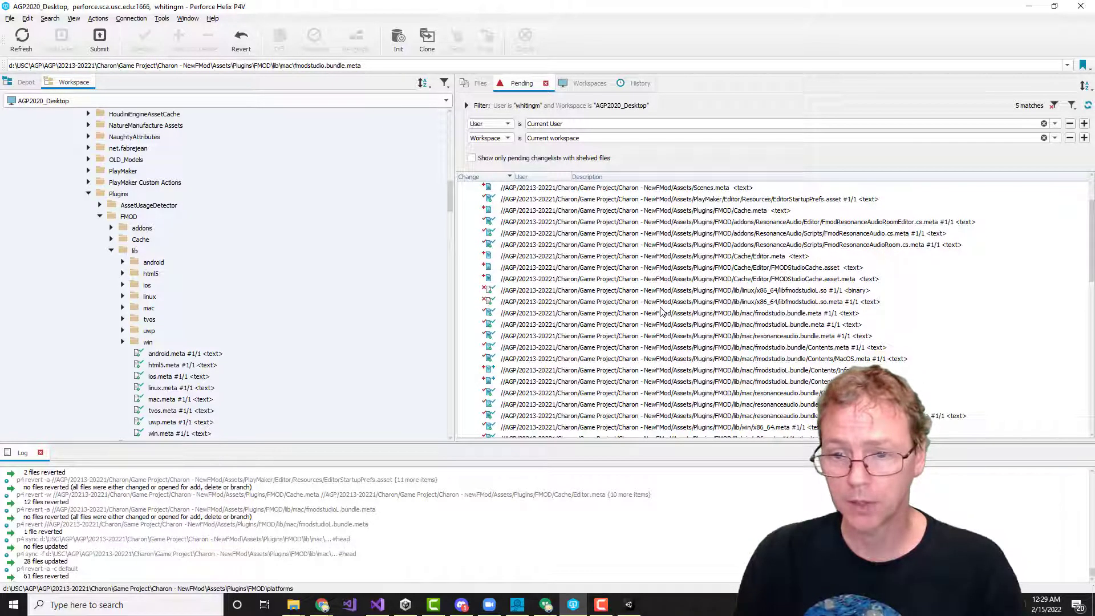
pyautogui.scroll(-3, 661, 311)
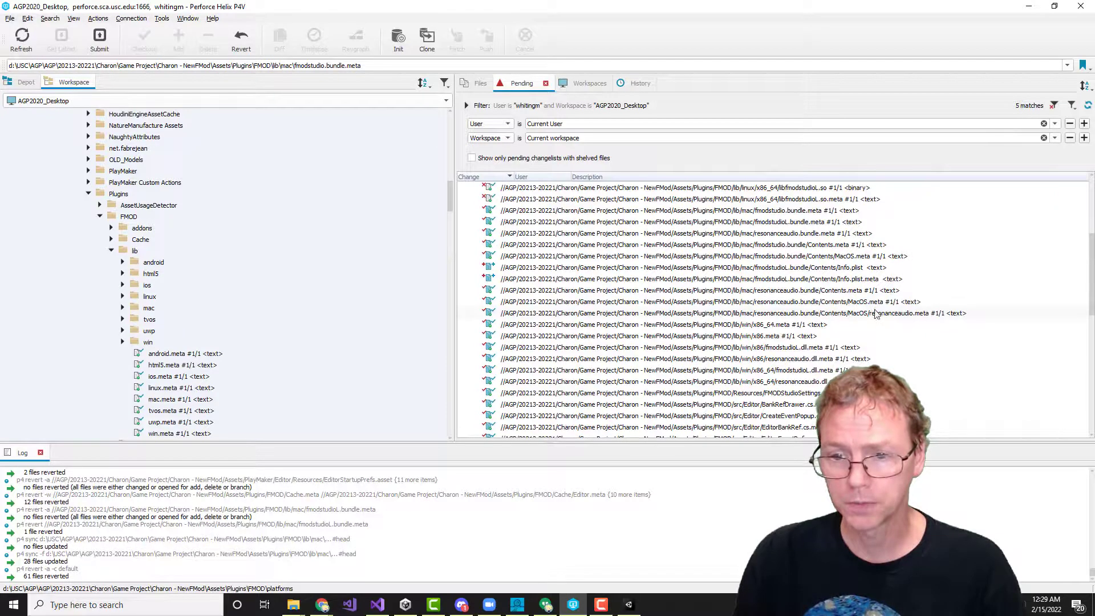
pyautogui.click(558, 280)
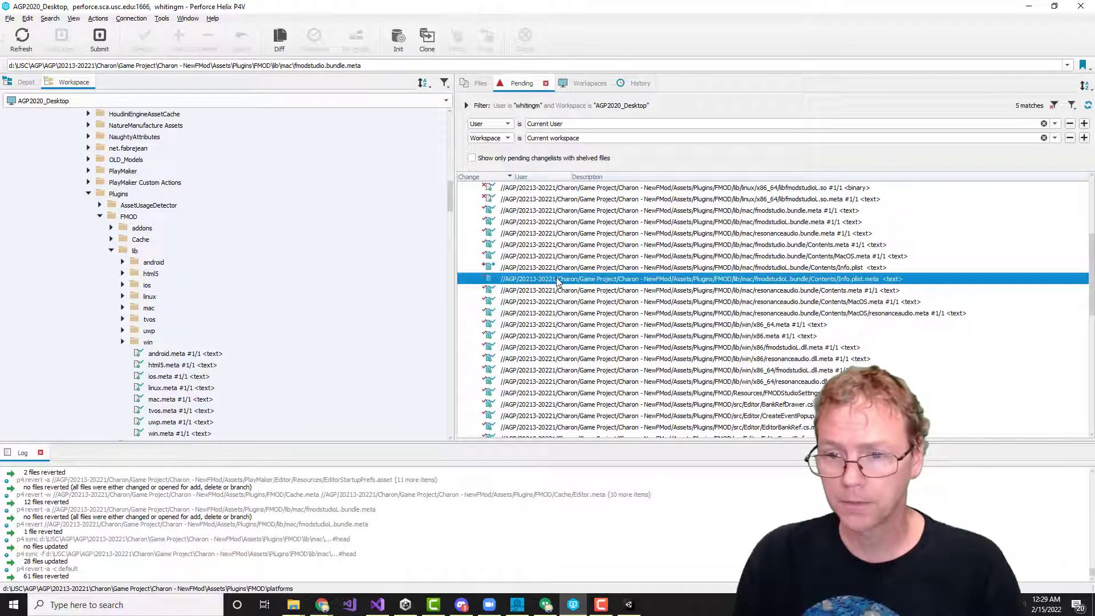
pyautogui.keyDown('shift'); pyautogui.click(812, 268); pyautogui.keyUp('shift')
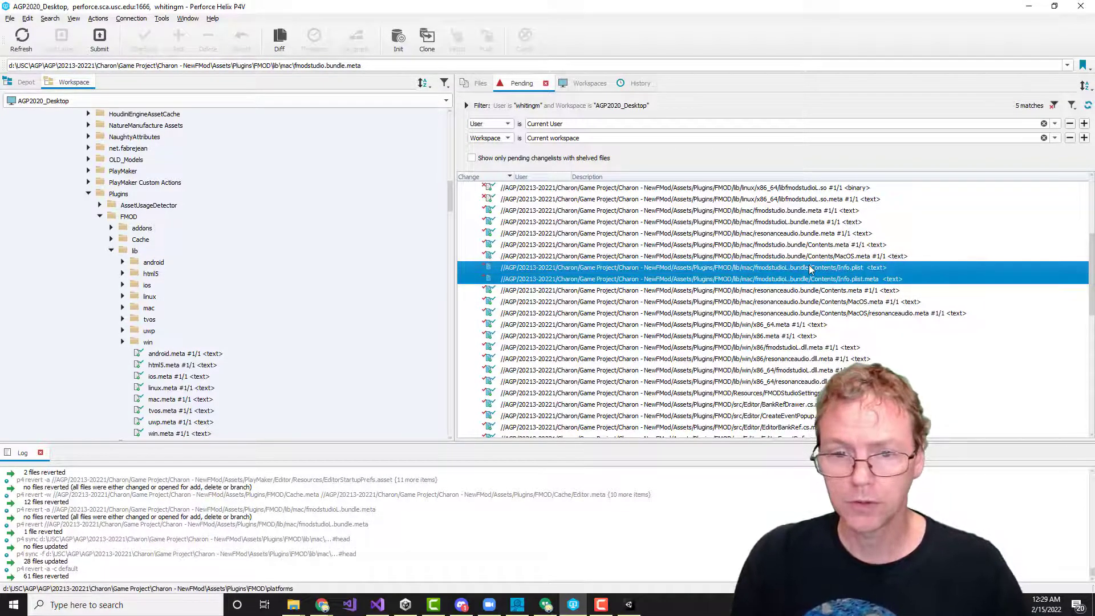
pyautogui.rightClick(811, 269)
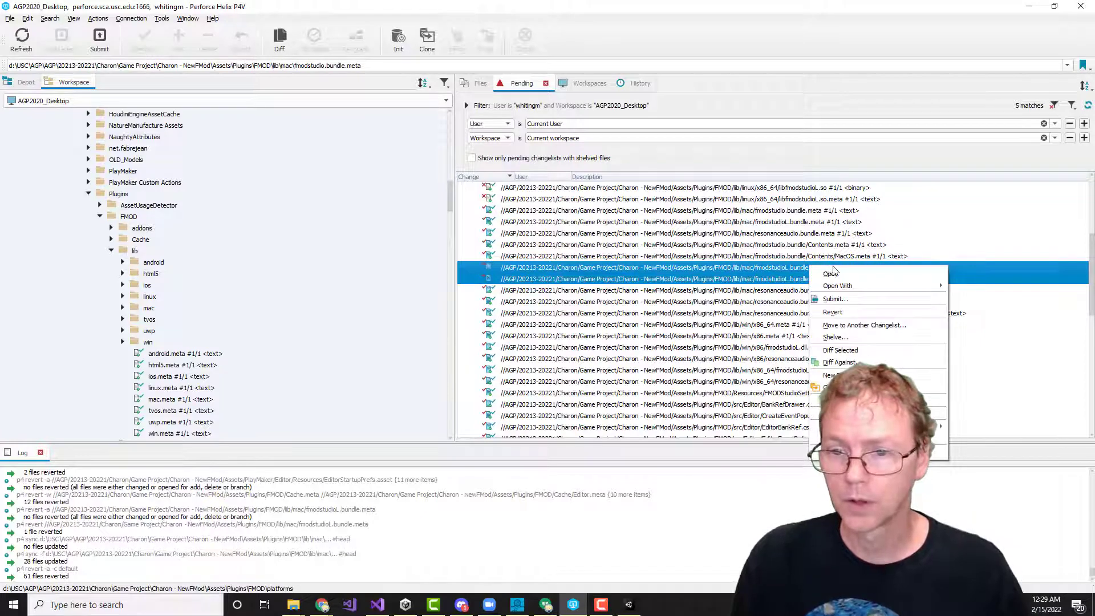
pyautogui.click(840, 326)
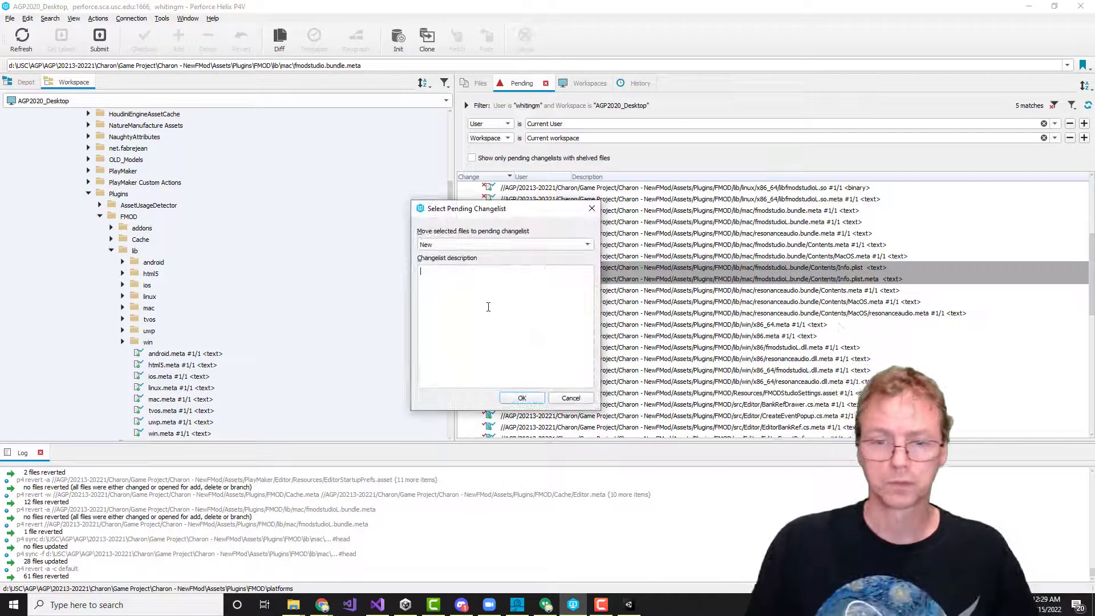
pyautogui.write('Added missing FMod file')
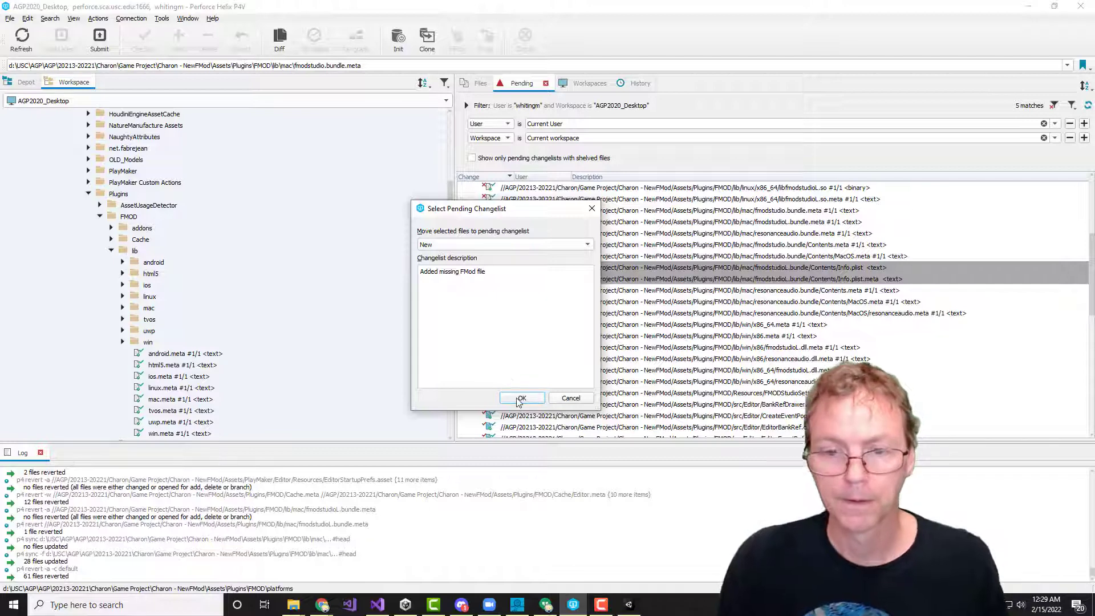
pyautogui.click(521, 398)
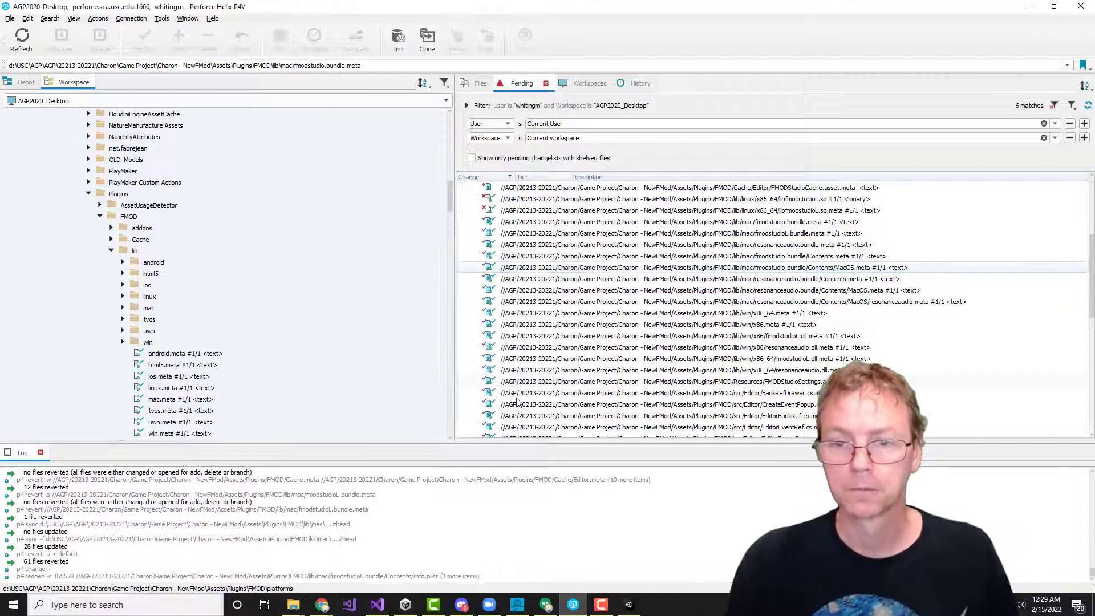
# - Submit the "Added missing FMod file" changelist with both Info.plist files included
pyautogui.click(602, 193)
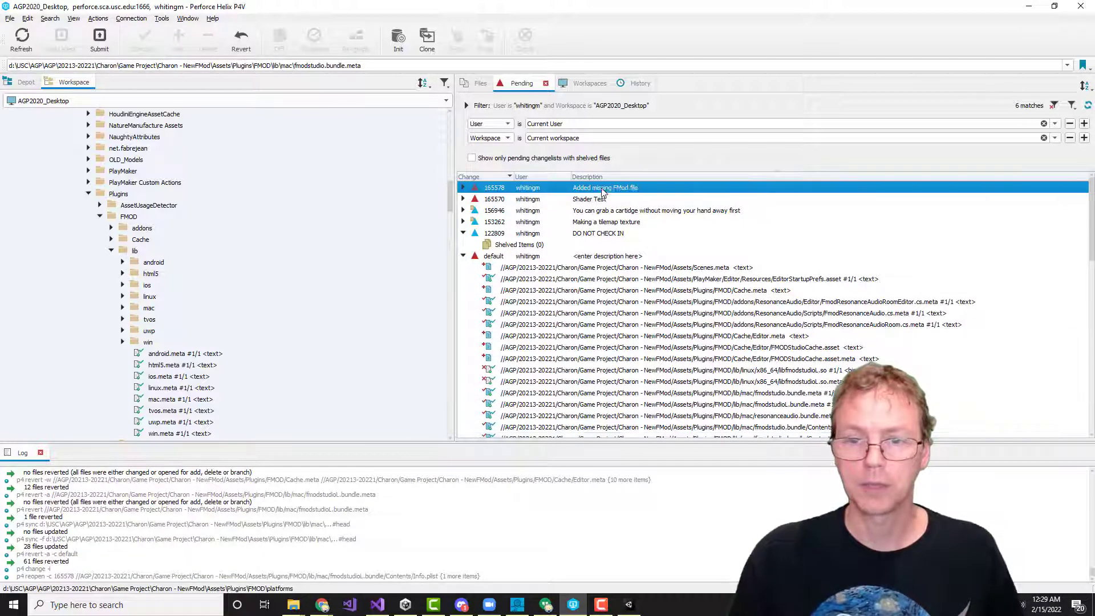
pyautogui.rightClick(602, 192)
pyautogui.click(662, 197)
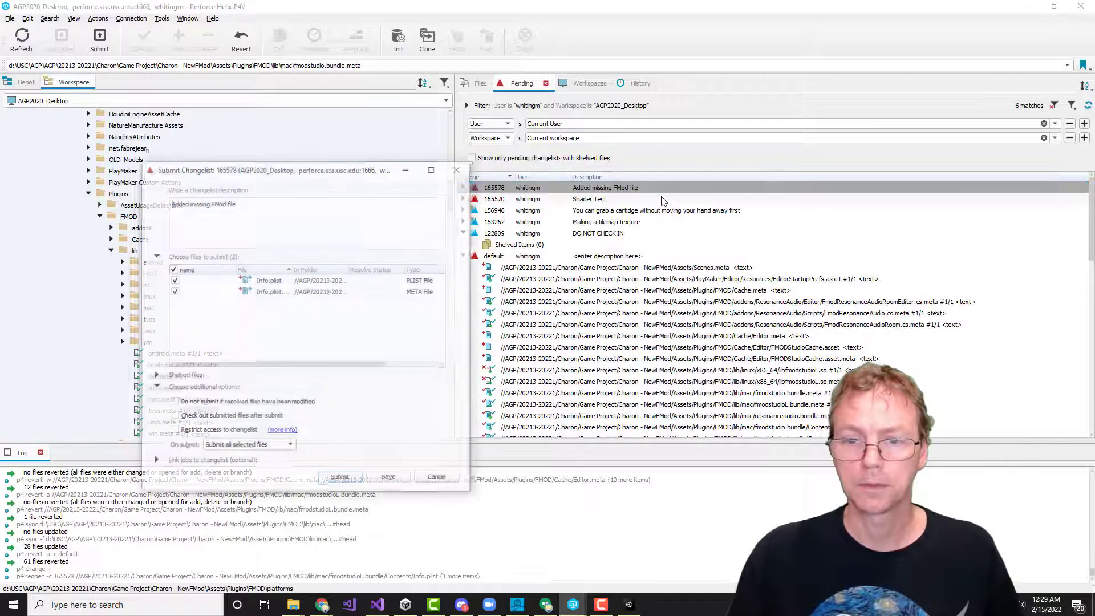
pyautogui.click(349, 479)
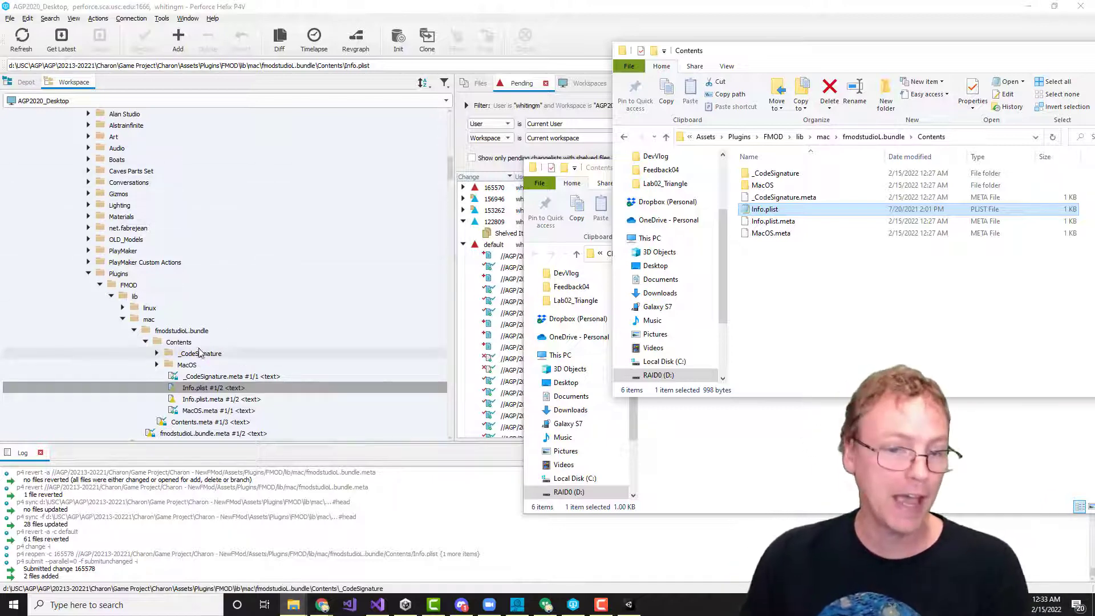
# - Examine both revisions in the file history of Info.plist in the original Charon project's FMOD/lib/mac/fmodstudioL.bundle/Contents folder
pyautogui.moveTo(838, 64); pyautogui.dragTo(571, 262)
pyautogui.scroll(6, 217, 230)
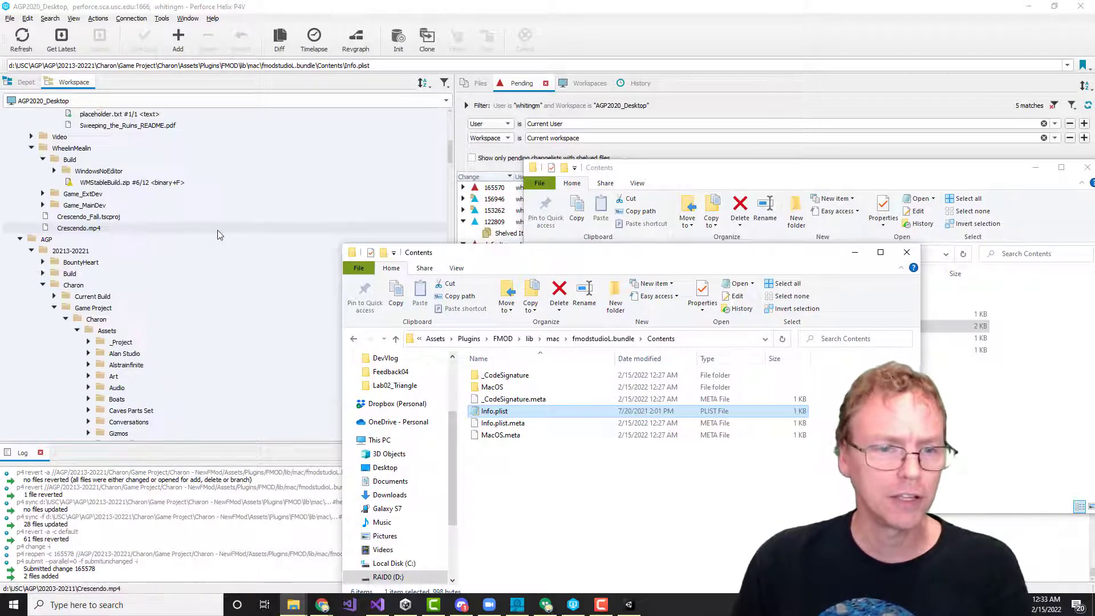
pyautogui.scroll(-1, 217, 230)
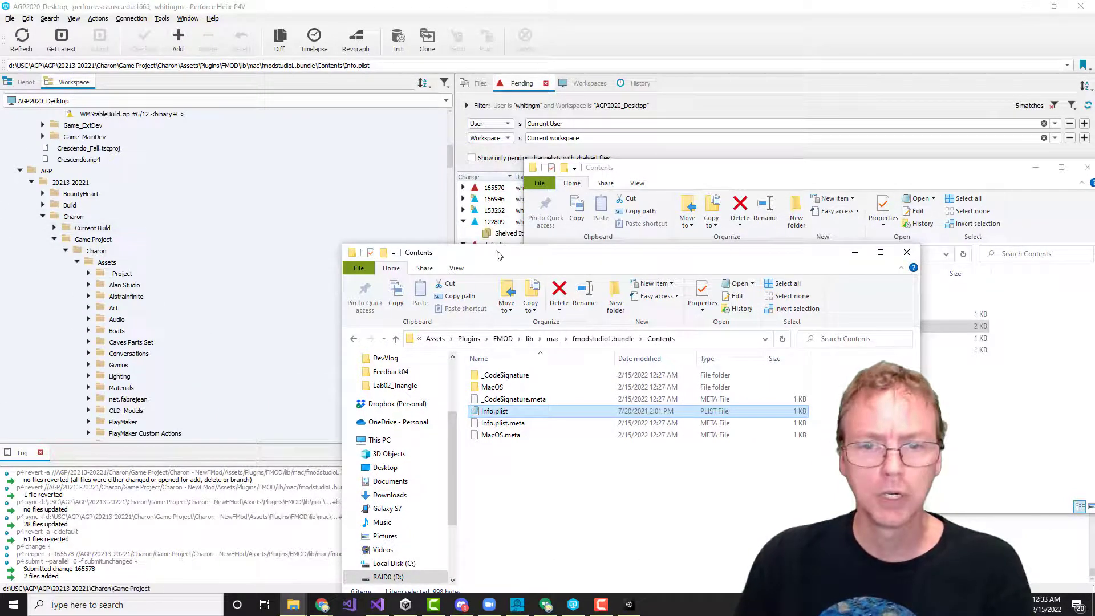
pyautogui.click(75, 217)
pyautogui.scroll(-4, 104, 220)
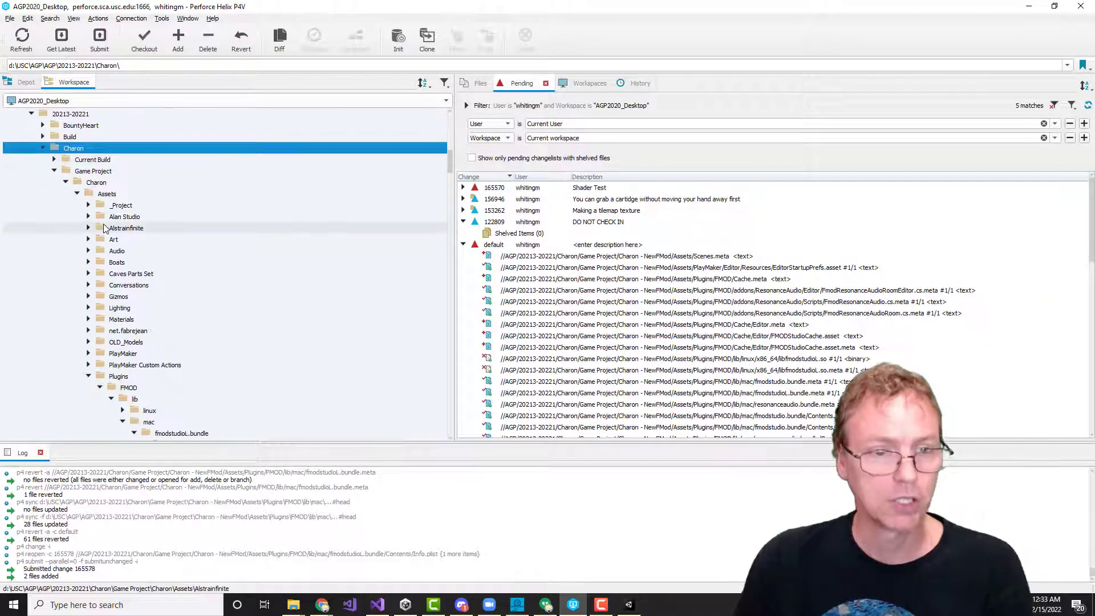
pyautogui.scroll(-4, 105, 223)
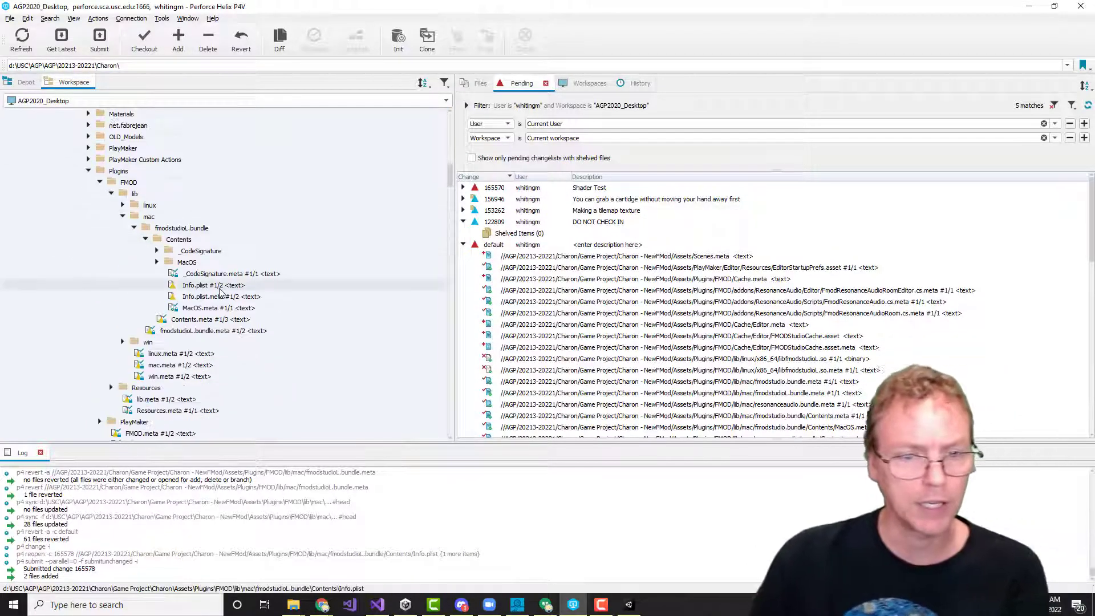
pyautogui.click(196, 286)
pyautogui.rightClick(196, 285)
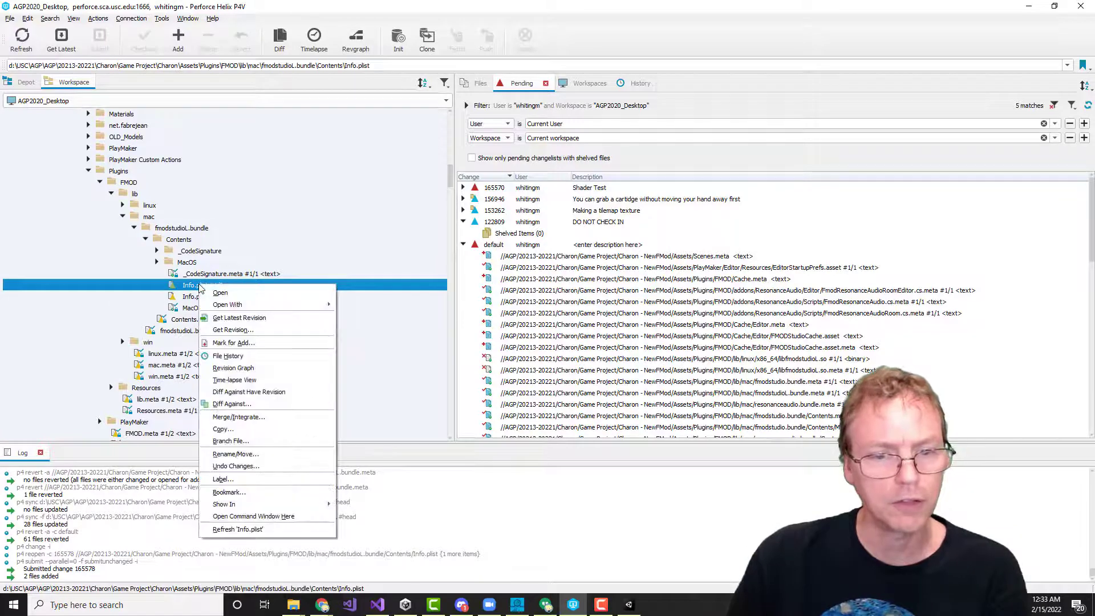
pyautogui.click(193, 288)
pyautogui.click(637, 84)
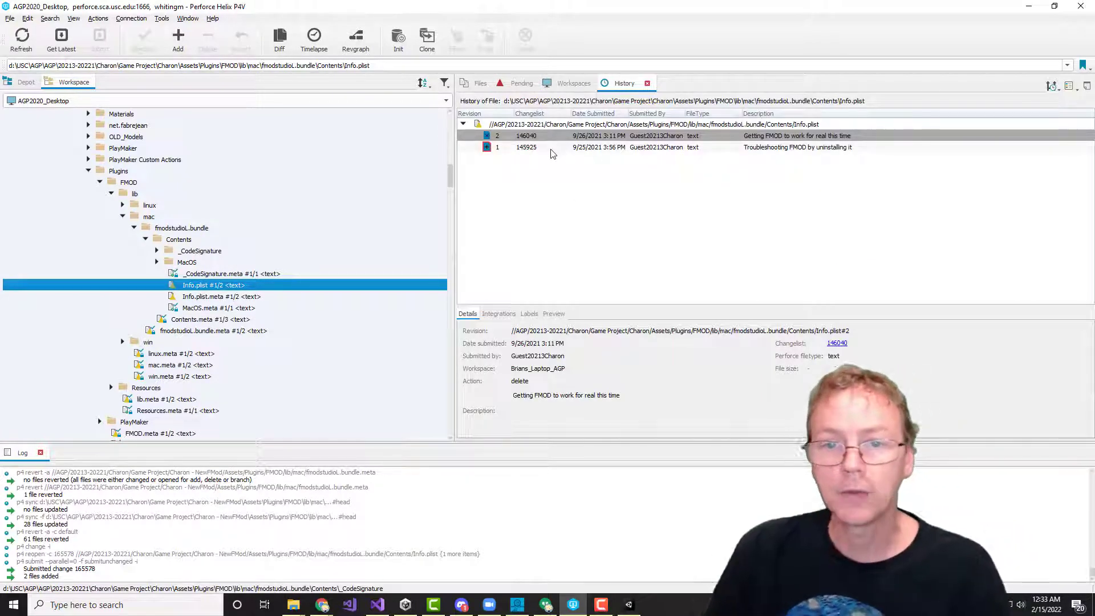
pyautogui.click(635, 149)
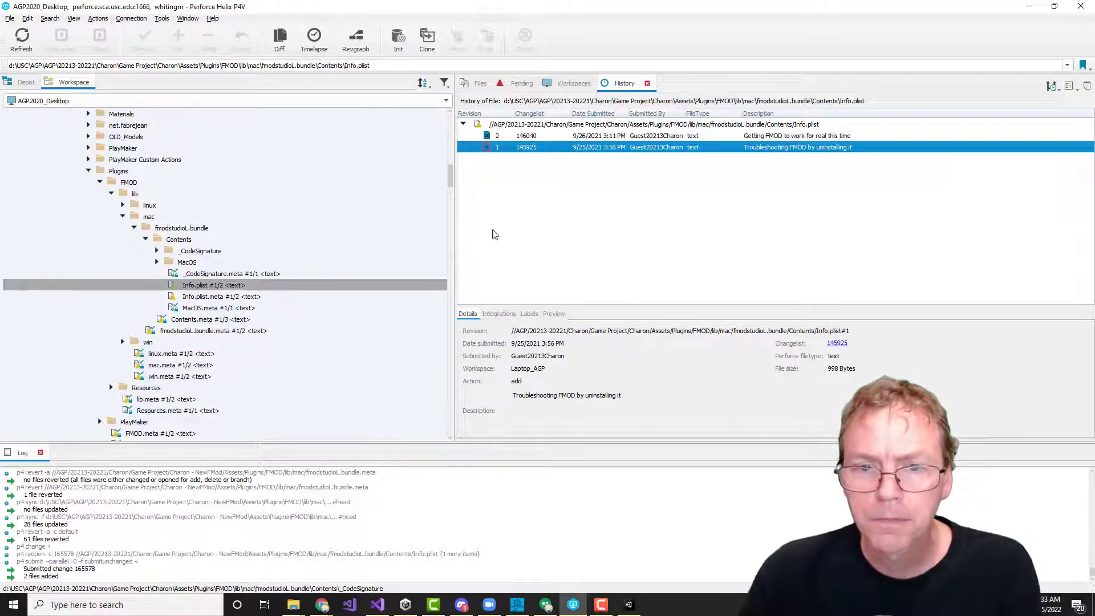
pyautogui.click(578, 138)
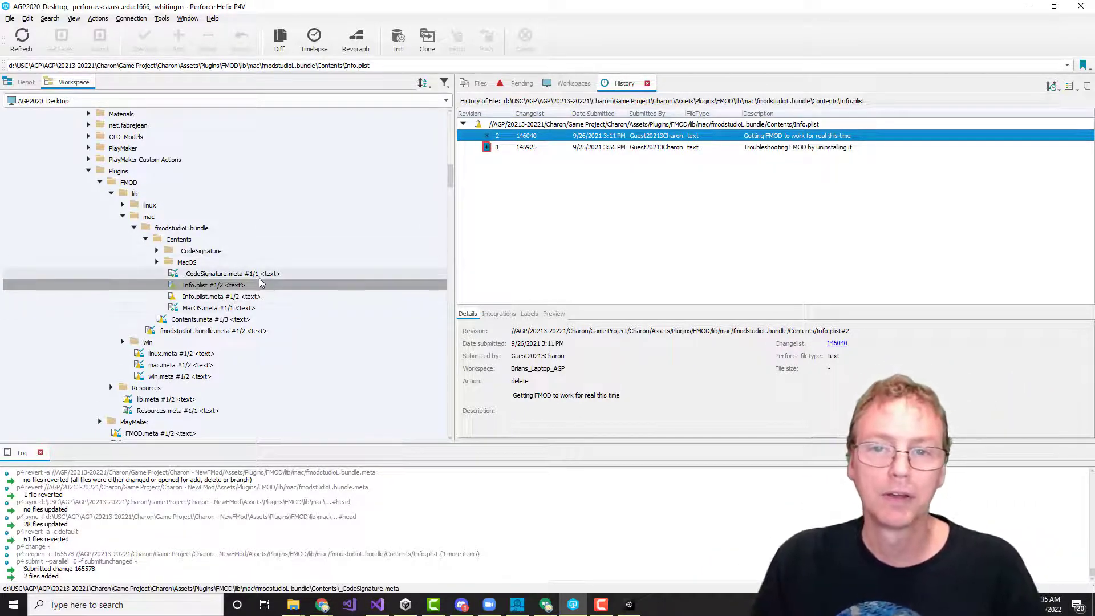
# - Revert all files in the default pending changelist, deleting the files opened for add from the workspace
pyautogui.click(521, 84)
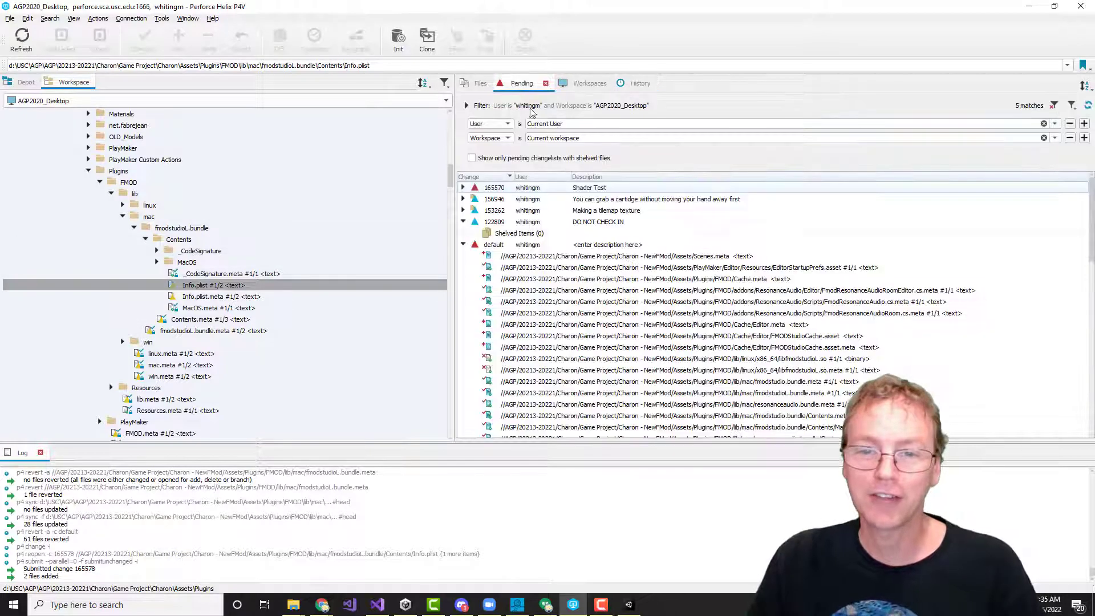
pyautogui.rightClick(576, 246)
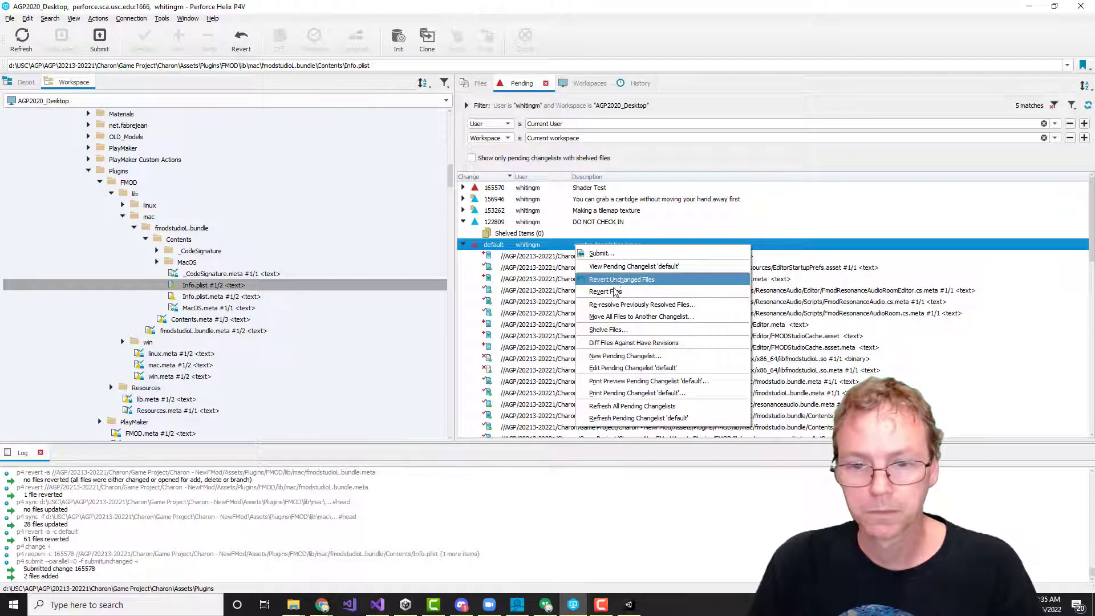
pyautogui.click(605, 292)
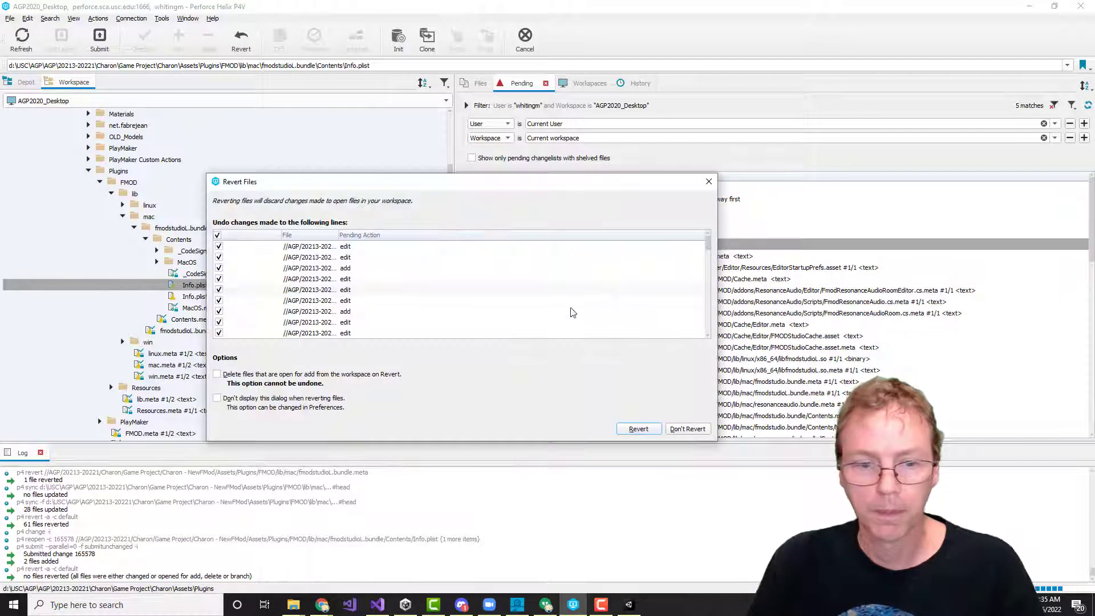
pyautogui.click(216, 374)
pyautogui.click(638, 429)
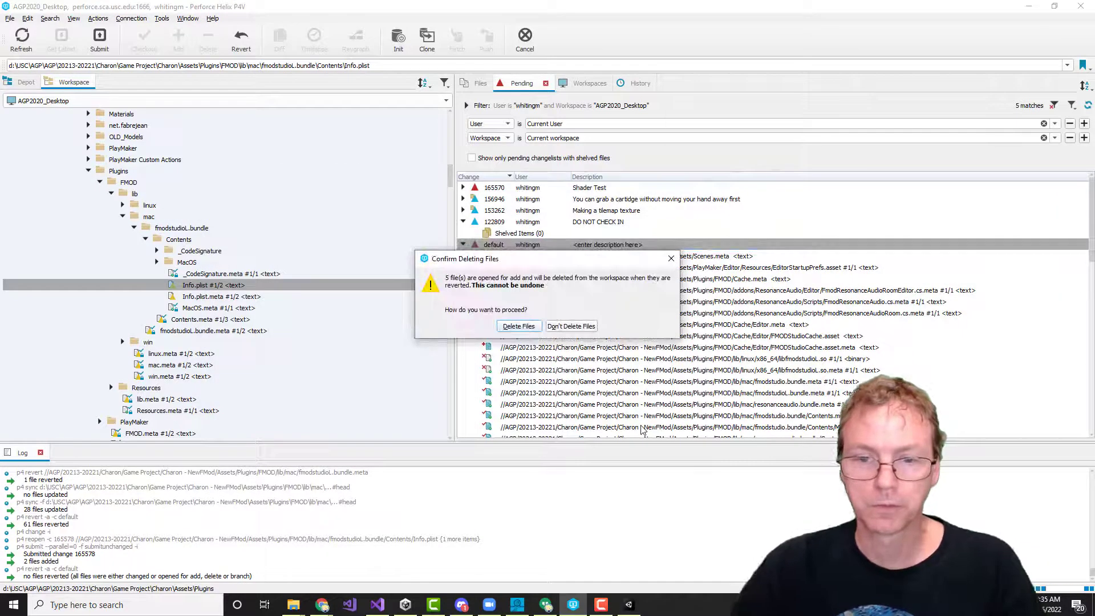
pyautogui.click(519, 327)
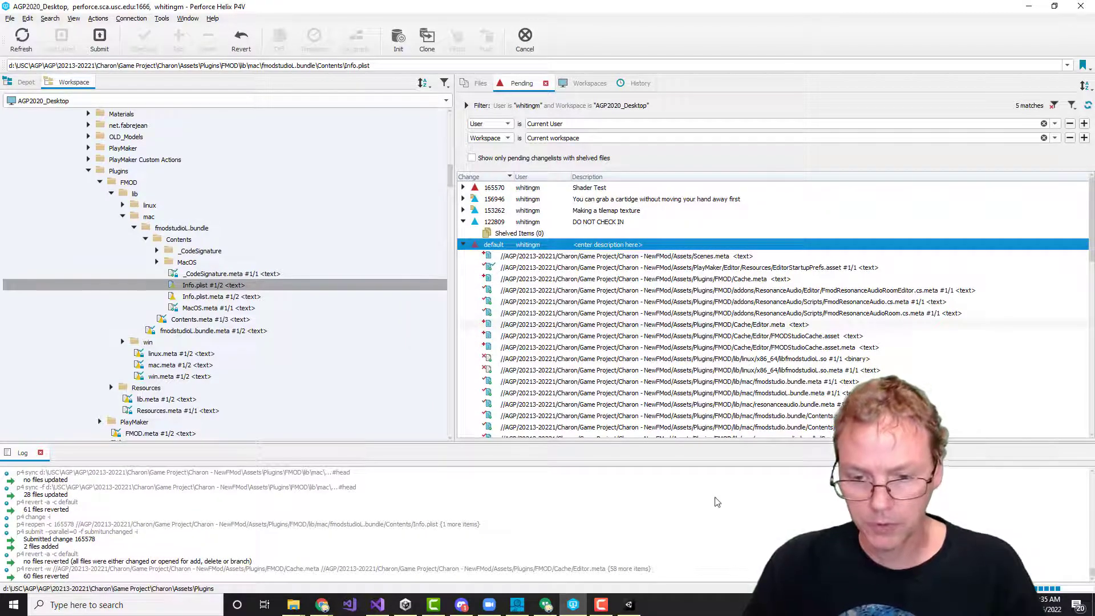
# - Close Unity and reopen Charon - NewFMod from Unity Hub, continuing past the version mismatch and dismissing the Amplify Shader Editor start screen
pyautogui.rightClick(628, 603)
pyautogui.click(608, 586)
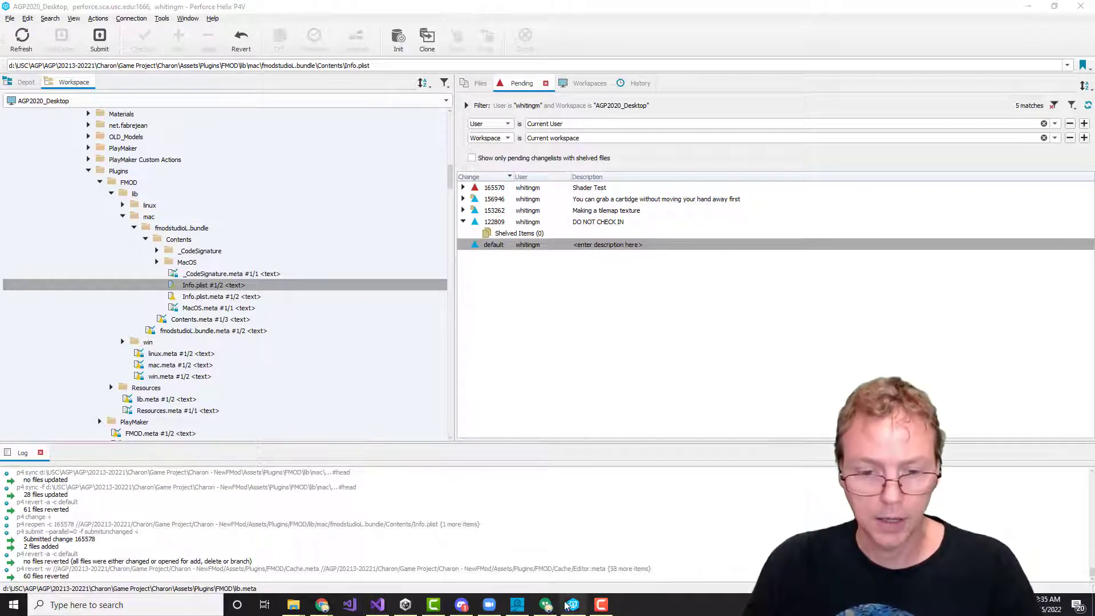
pyautogui.click(406, 605)
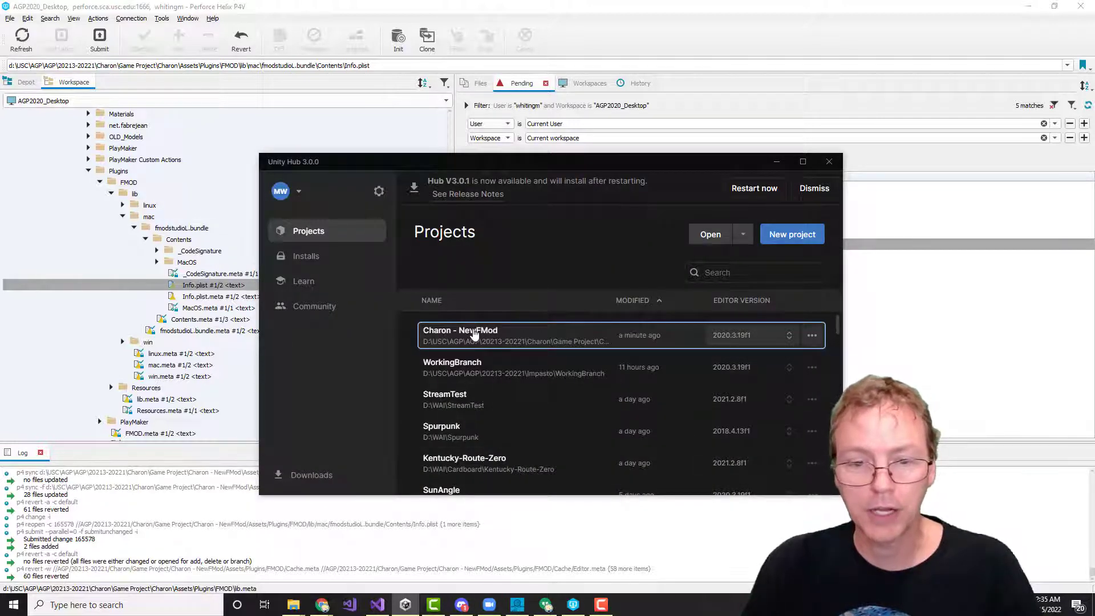
pyautogui.click(474, 334)
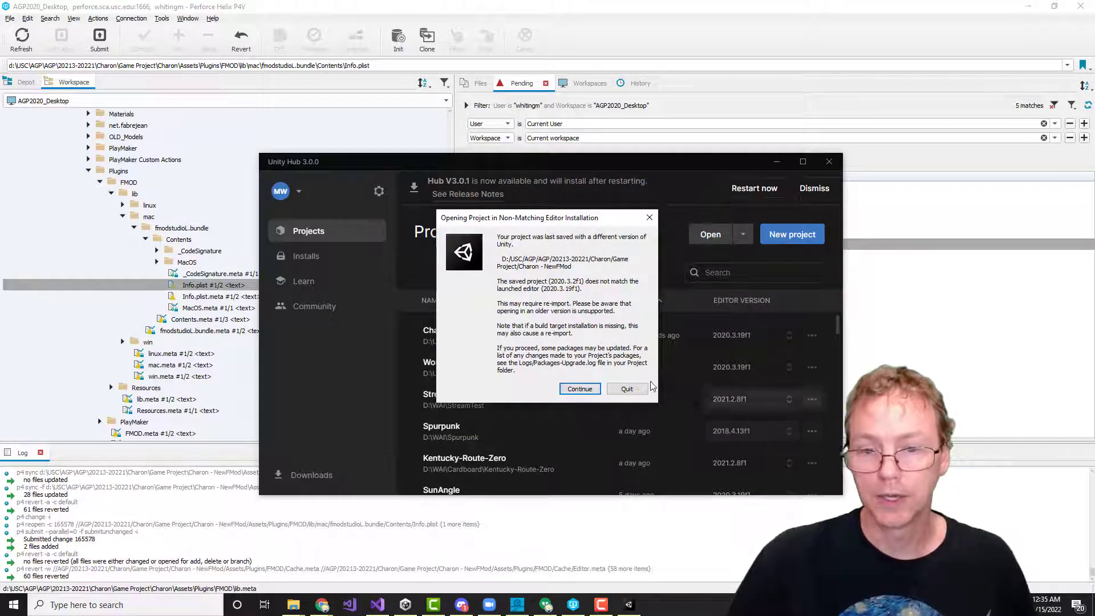
pyautogui.click(581, 388)
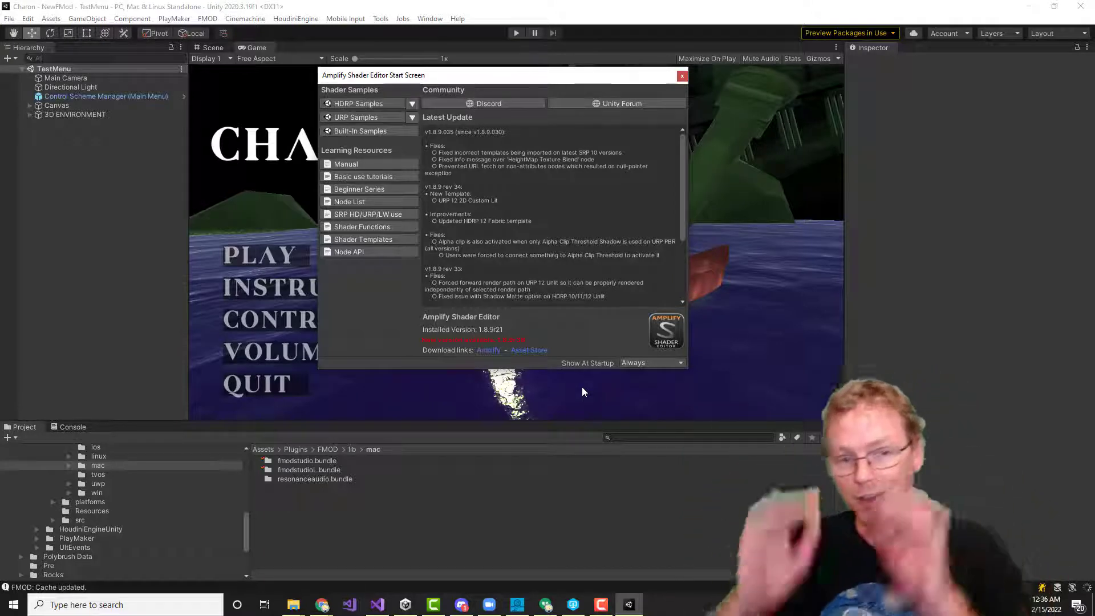
pyautogui.click(682, 76)
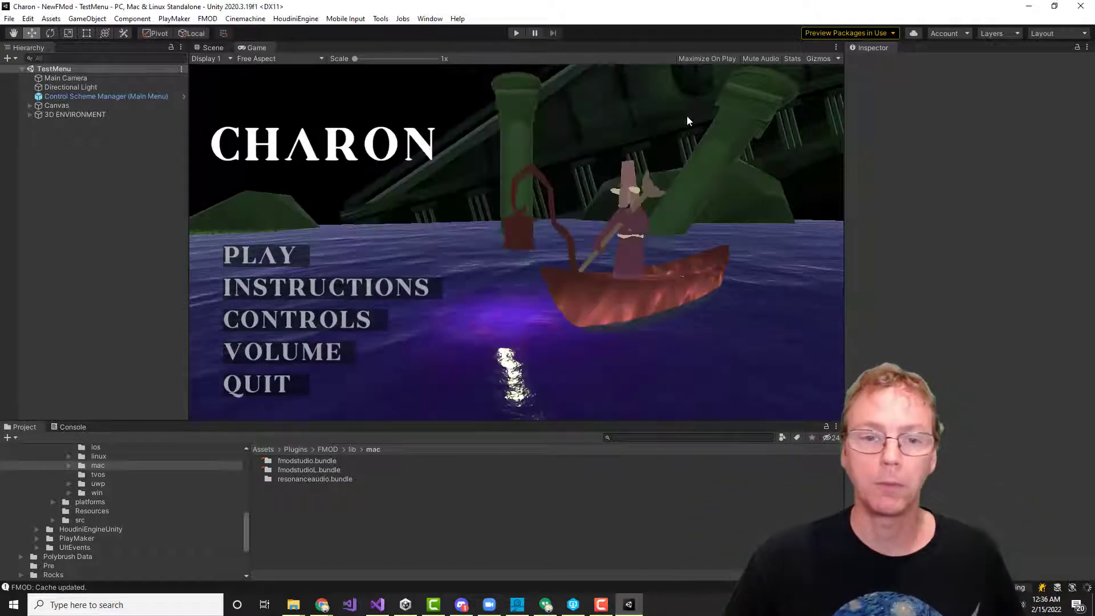
pyautogui.click(11, 19)
pyautogui.moveTo(28, 18)
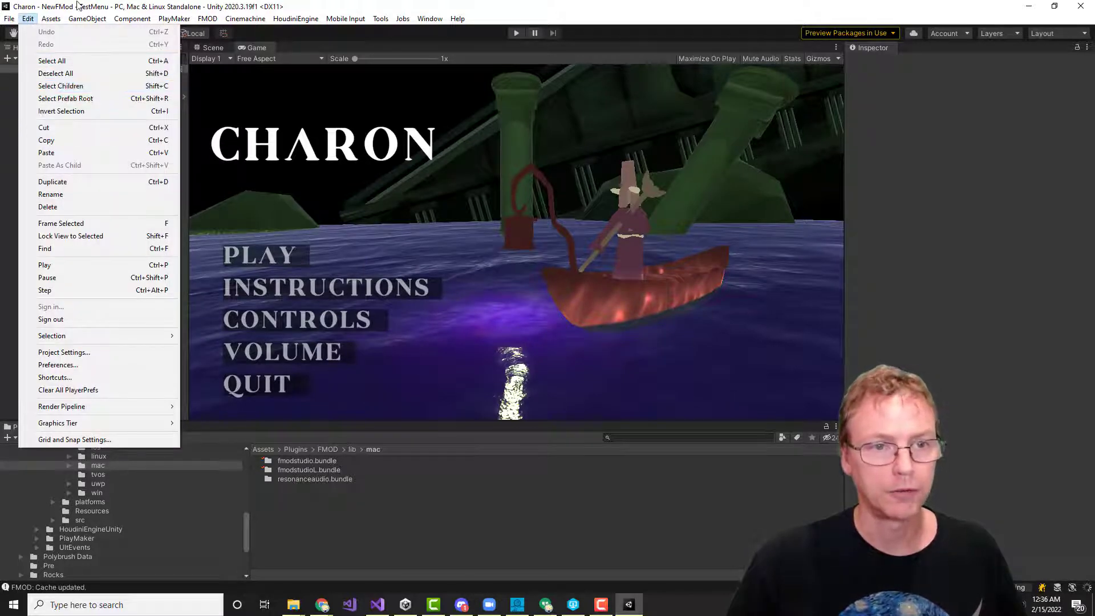
pyautogui.click(367, 5)
# - Test-run the game from TestMenu into the first level, check the console for errors, and stop play mode
pyautogui.click(516, 33)
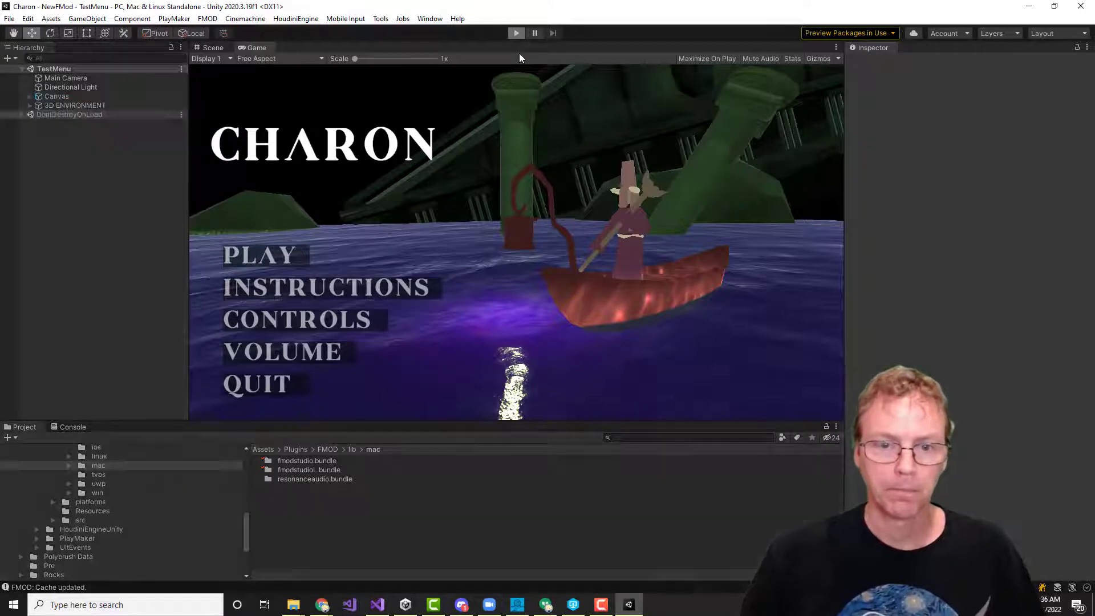
pyautogui.click(283, 255)
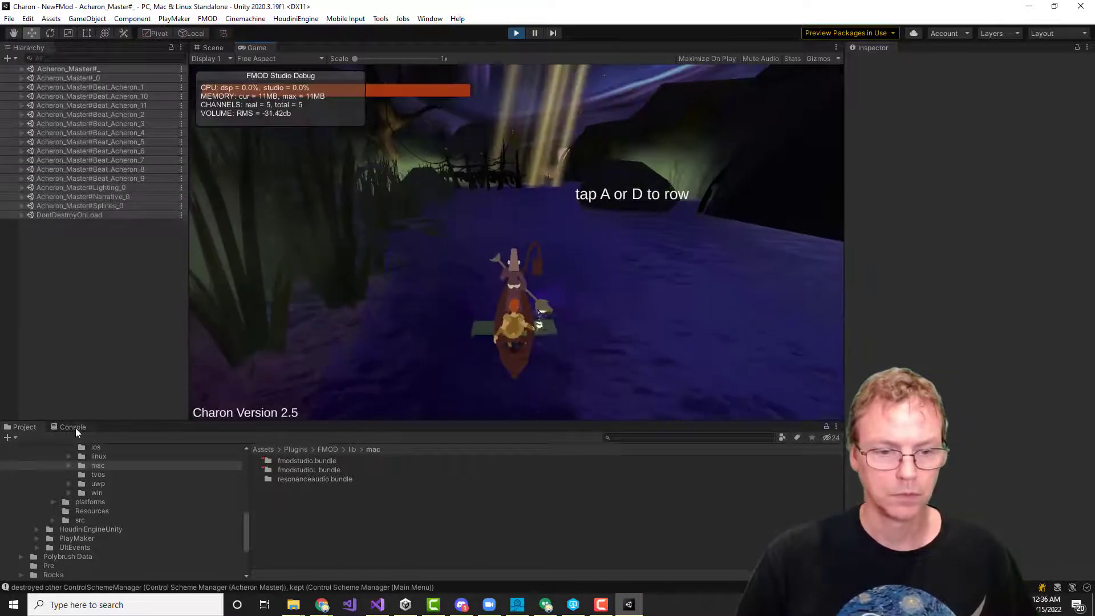
pyautogui.click(73, 427)
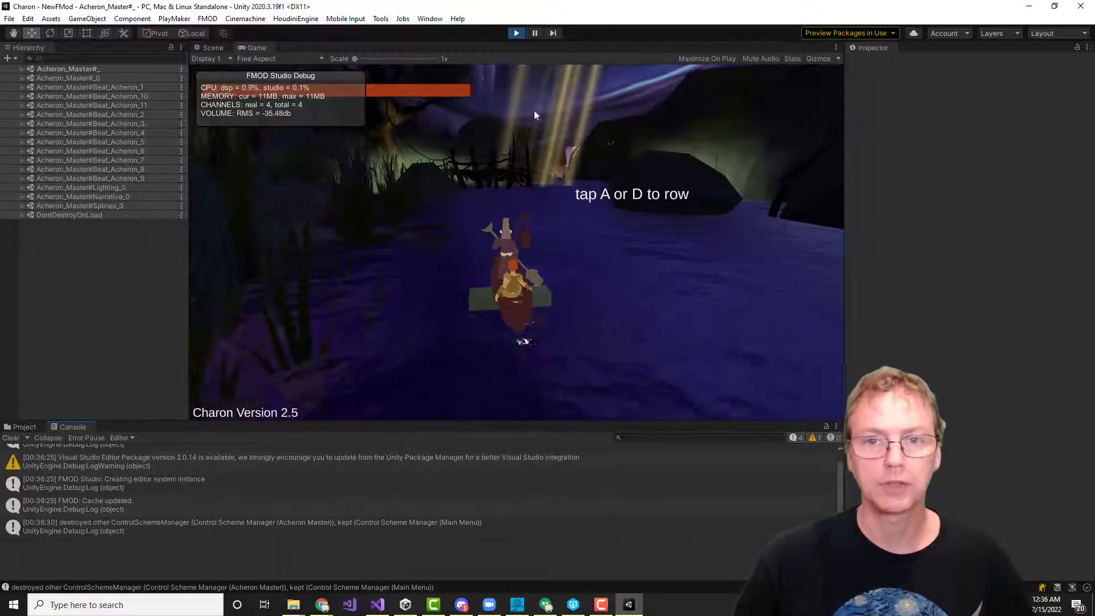
pyautogui.click(516, 32)
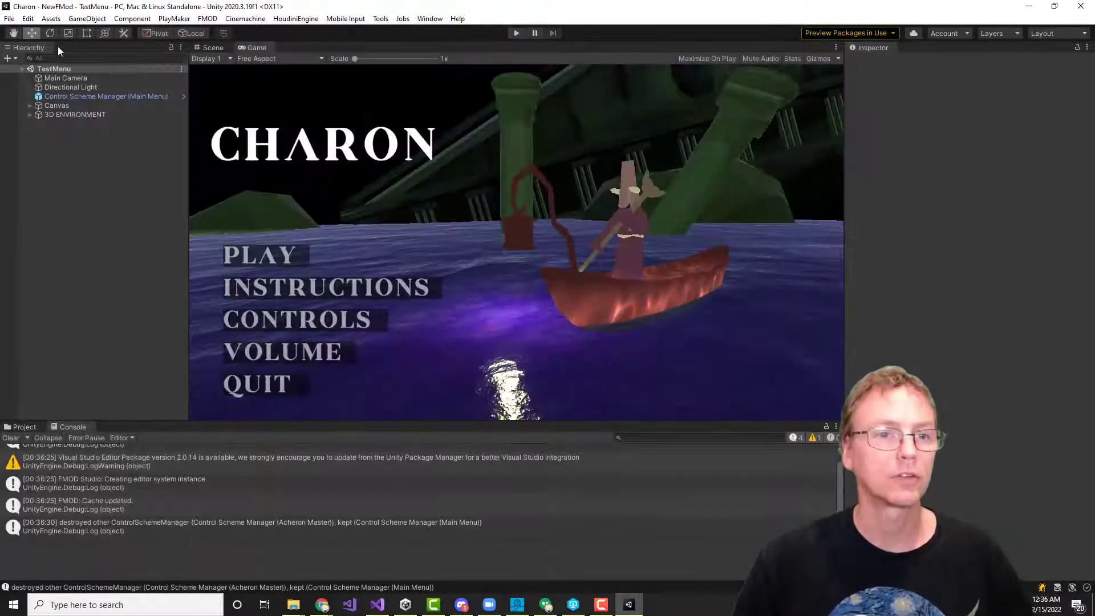
# - Set the project's build target platform to Windows in the Build Settings
pyautogui.click(8, 17)
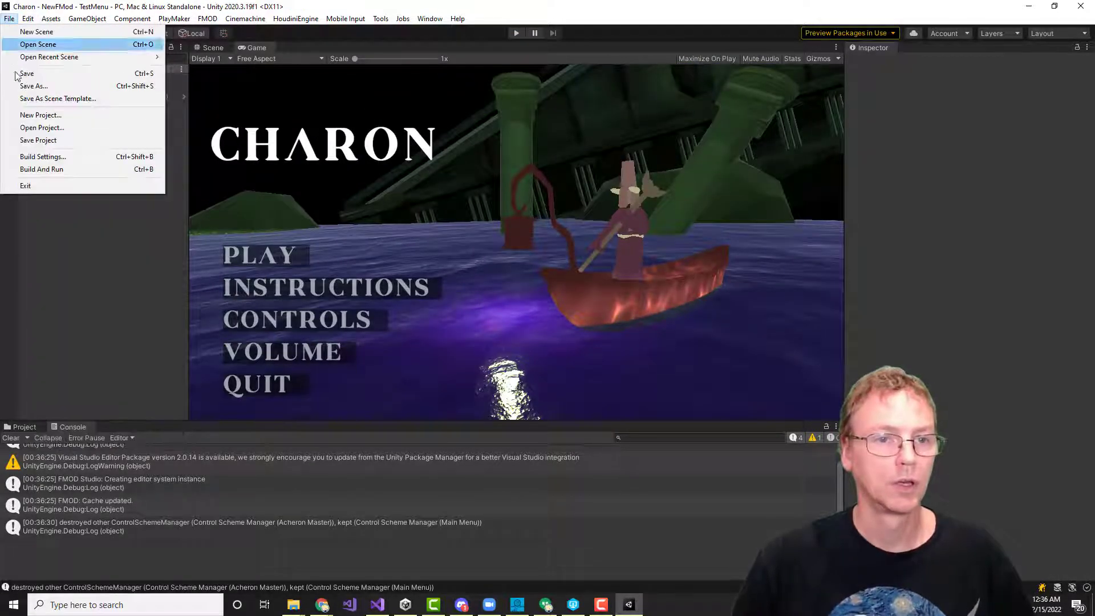
pyautogui.click(33, 158)
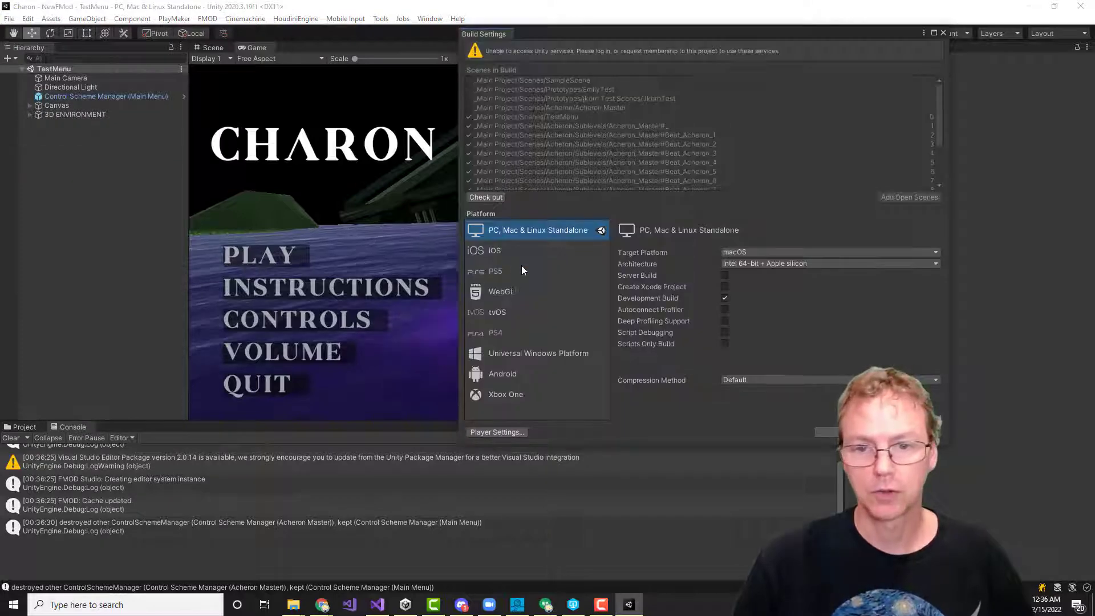
pyautogui.click(748, 252)
pyautogui.click(752, 261)
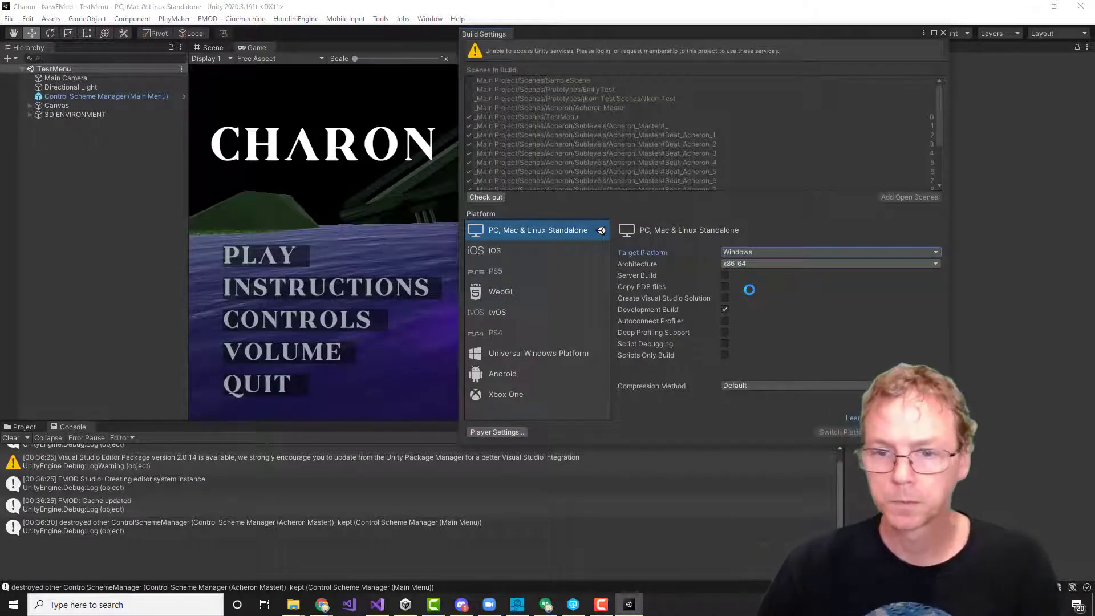
pyautogui.moveTo(742, 36); pyautogui.dragTo(558, 56)
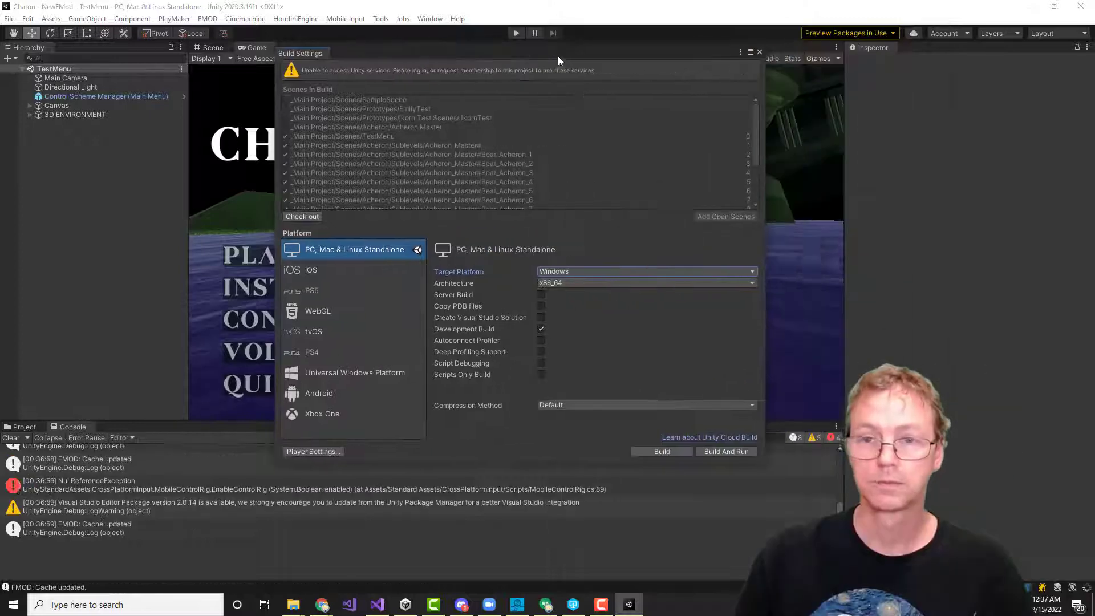
# - Start a Windows build and create a folder named BuildPC in the Charon - NewFMod folder for its output
pyautogui.click(671, 450)
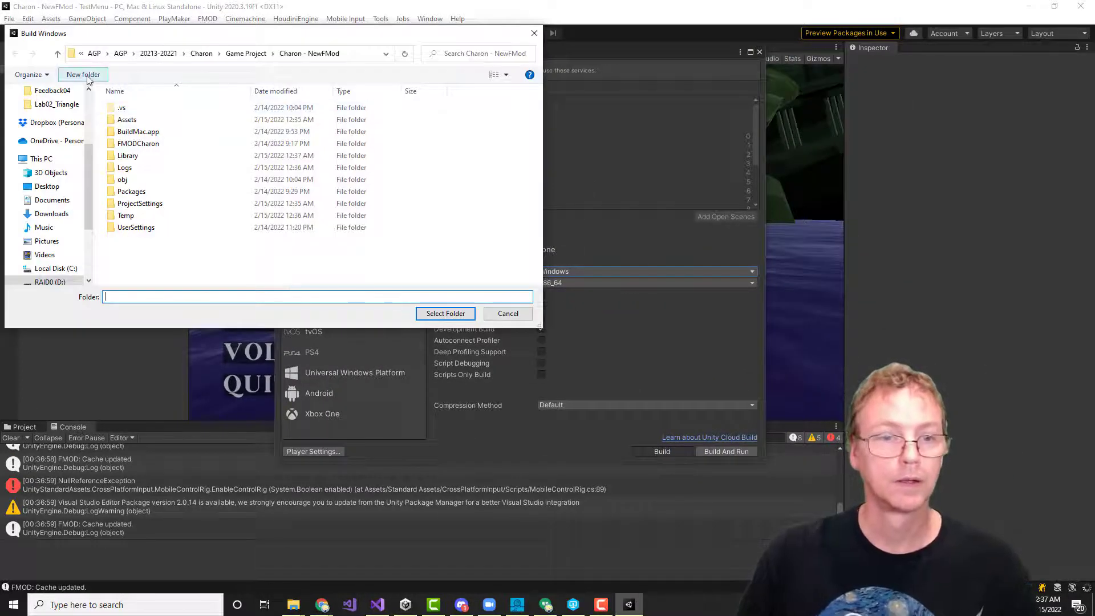
pyautogui.click(85, 75)
pyautogui.write('BuildPC')
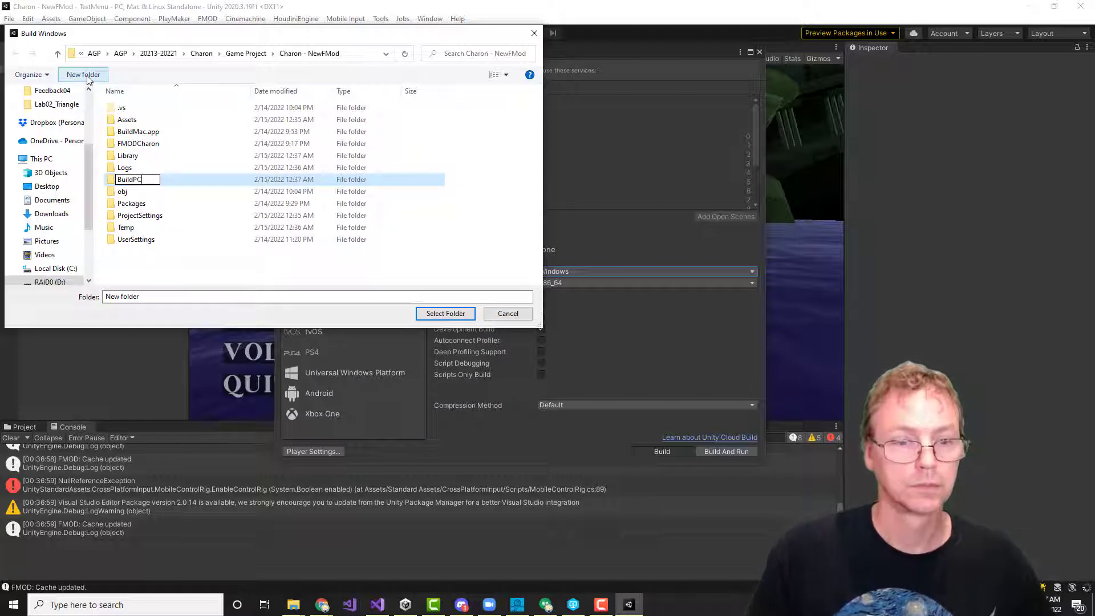
pyautogui.press('Escape')
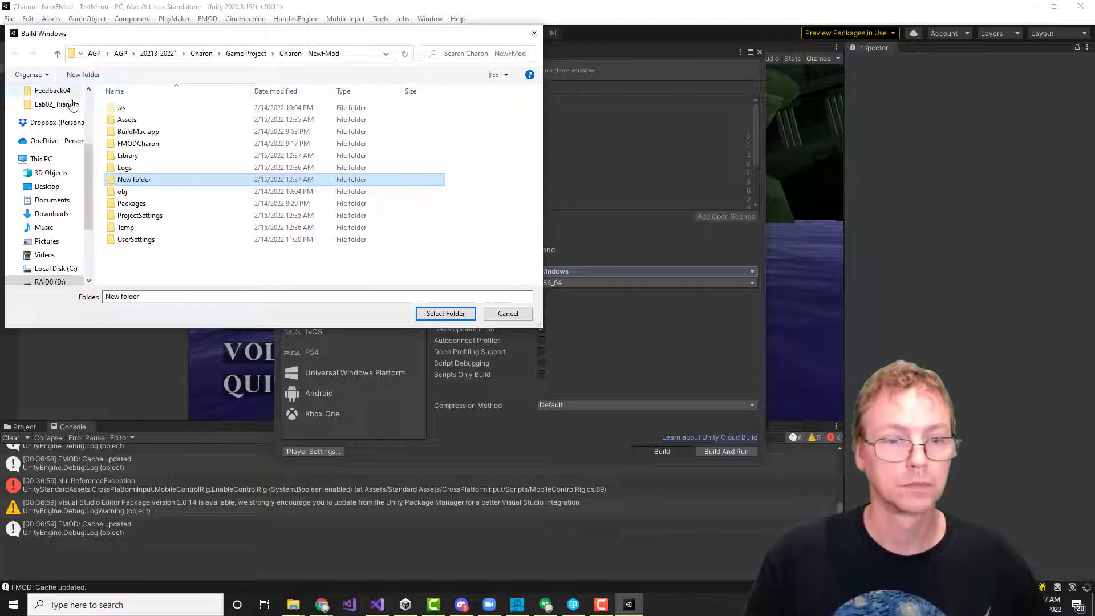
# - Try to rename the newly created output folder as Build
pyautogui.click(140, 192)
pyautogui.click(147, 180)
pyautogui.click(150, 181)
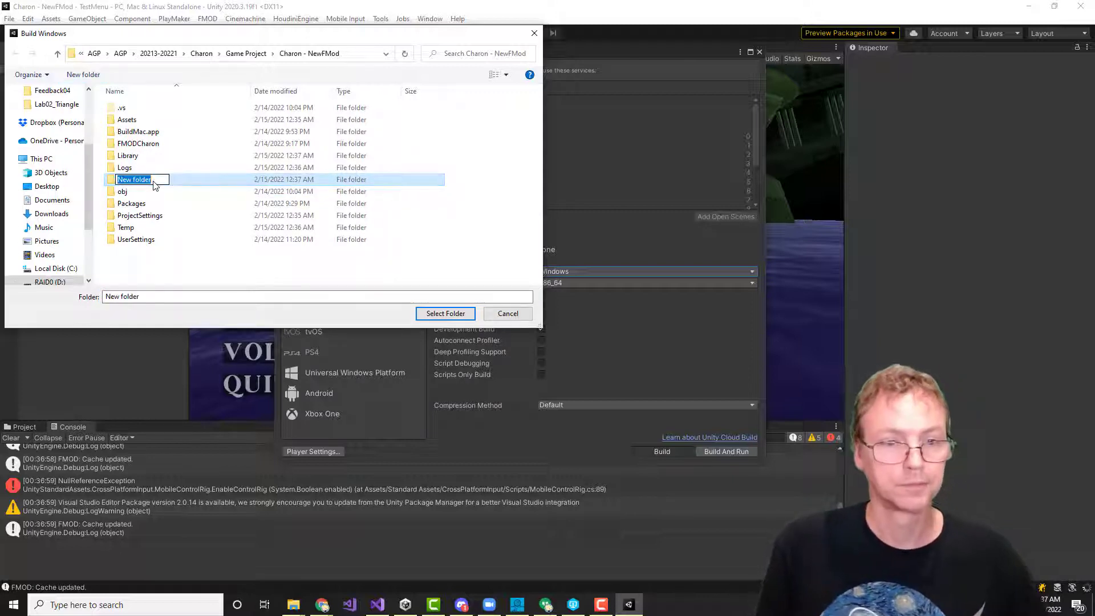
pyautogui.write('Build')
pyautogui.press('Return')
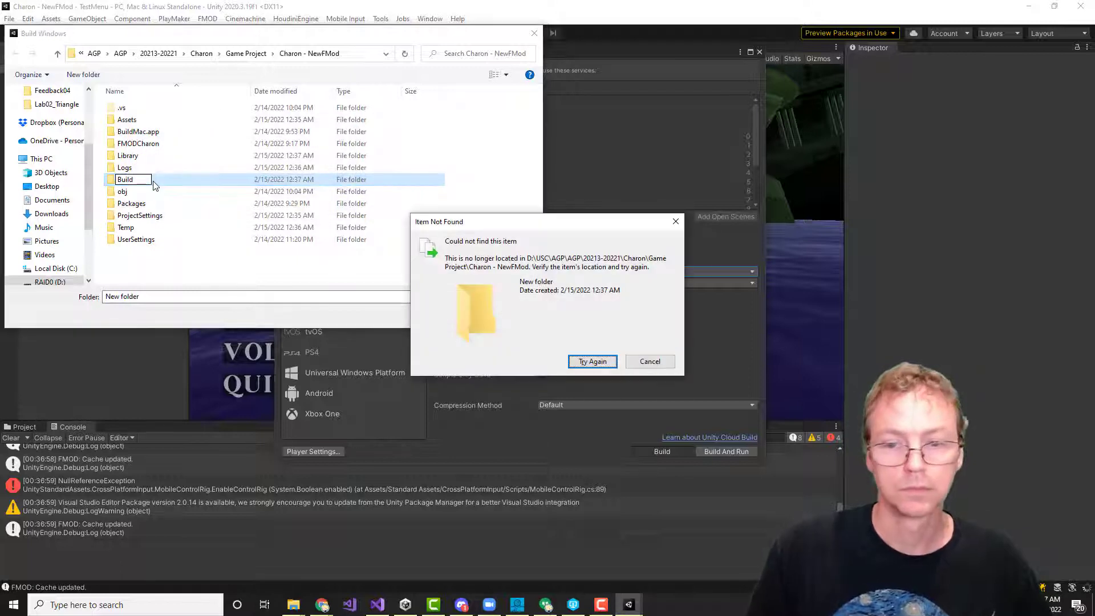
pyautogui.click(593, 361)
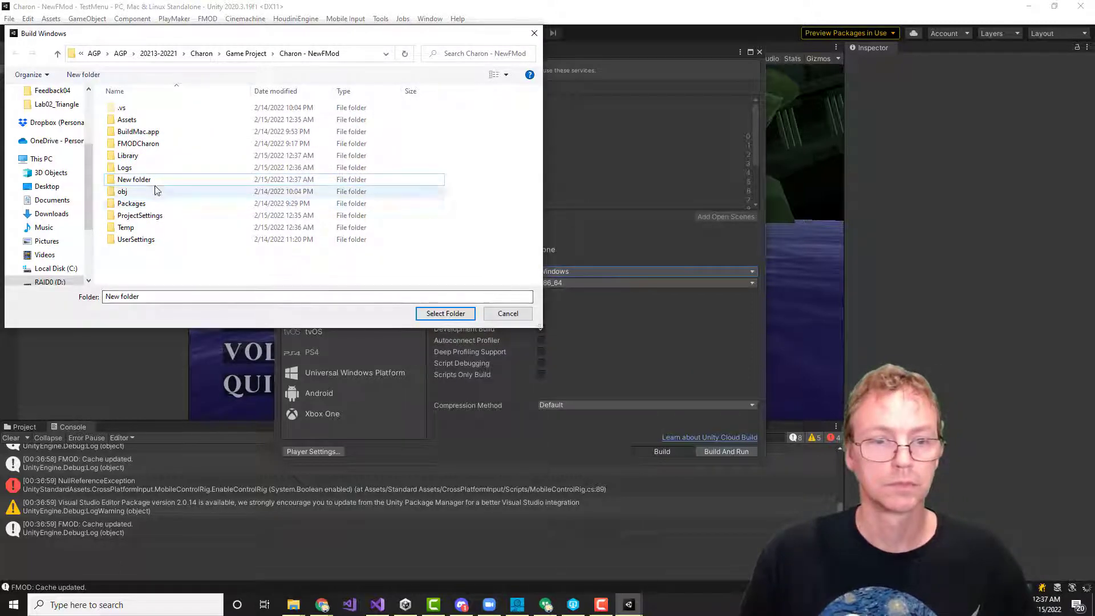
# - Build the Windows version into the BuildPC folder, continuing without access to Unity services
pyautogui.click(135, 199)
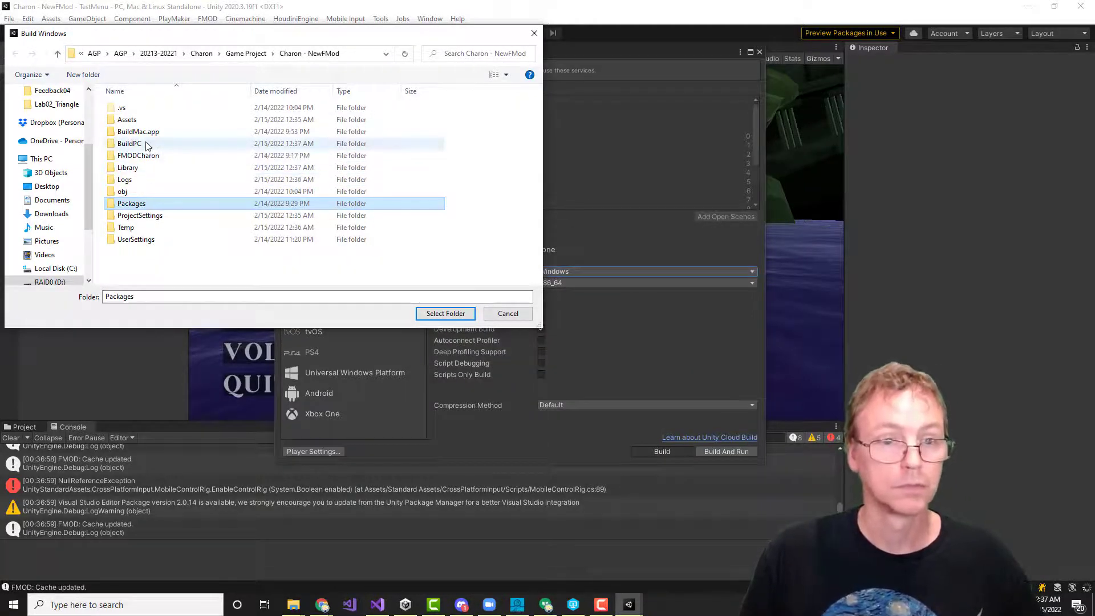
pyautogui.doubleClick(143, 145)
pyautogui.click(442, 313)
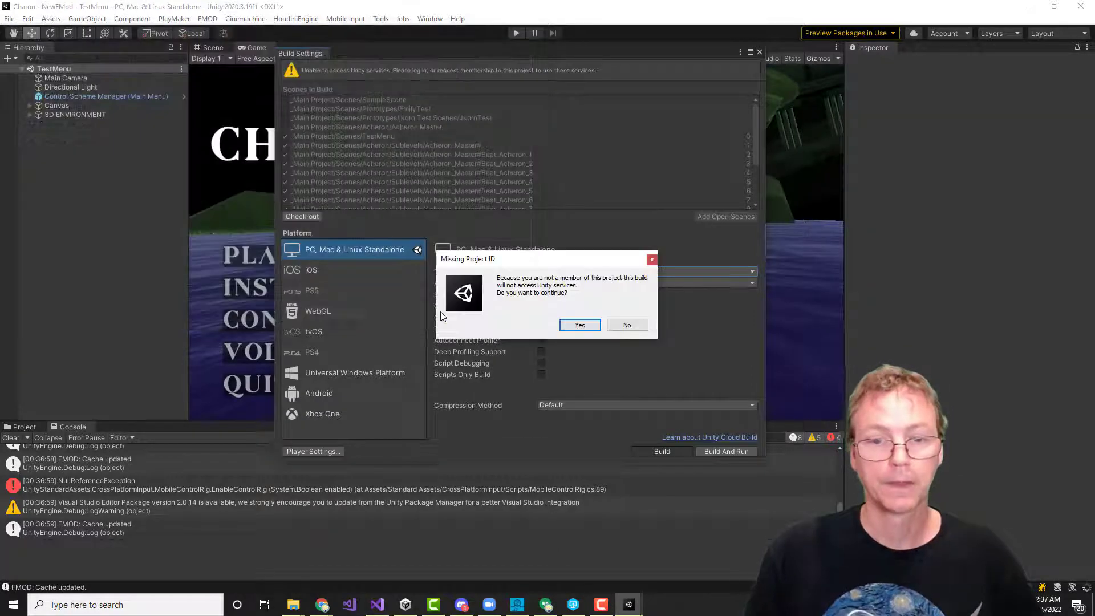
pyautogui.click(580, 324)
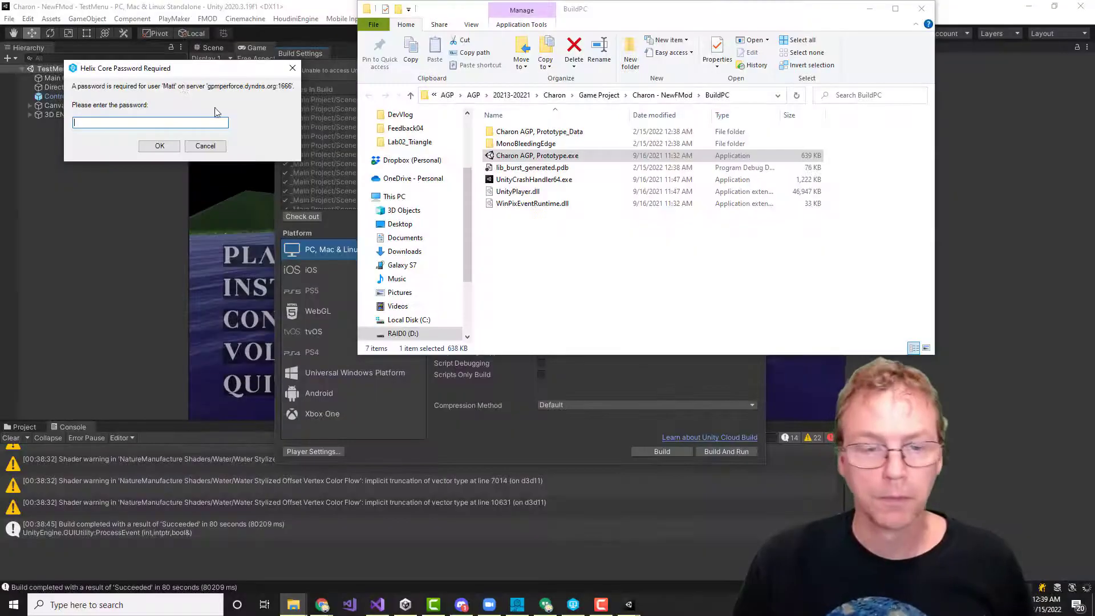
# - Dismiss the Helix Core password request, launch Charon AGP, Prototype.exe from the BuildPC folder and start a game
pyautogui.click(205, 146)
pyautogui.doubleClick(529, 157)
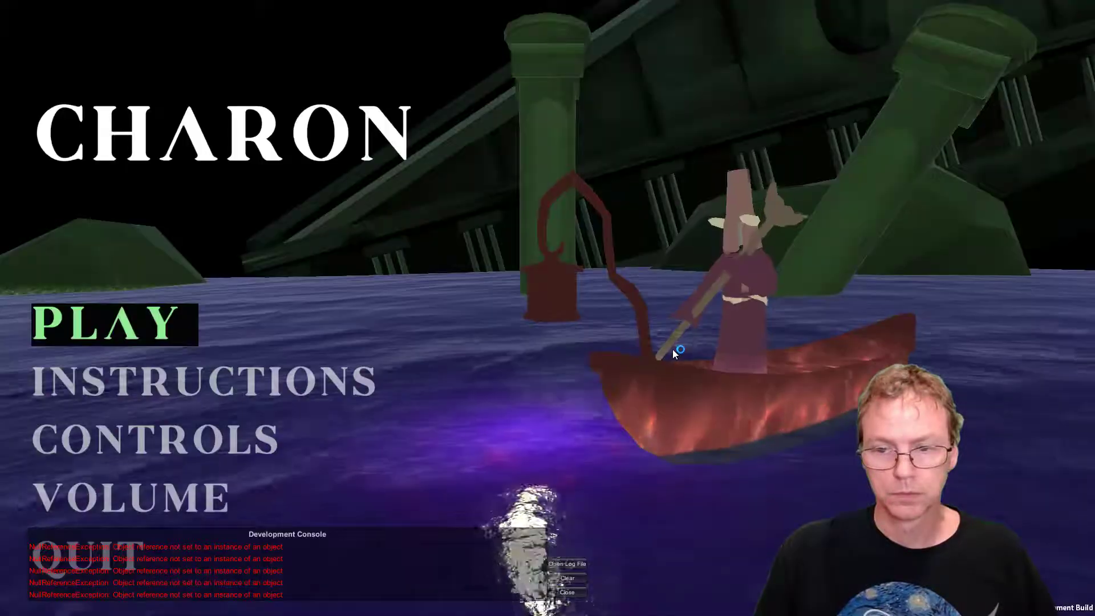
pyautogui.click(146, 328)
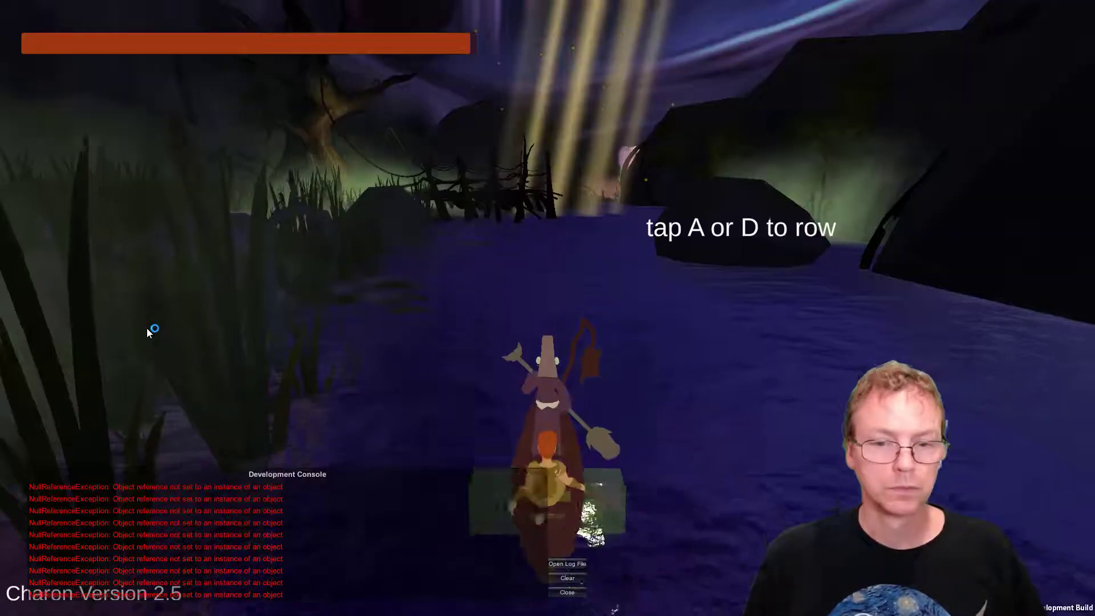
# - Test the Windows build by rowing and turning the boat through the opening level, and quit from the pause menu
pyautogui.press('d')
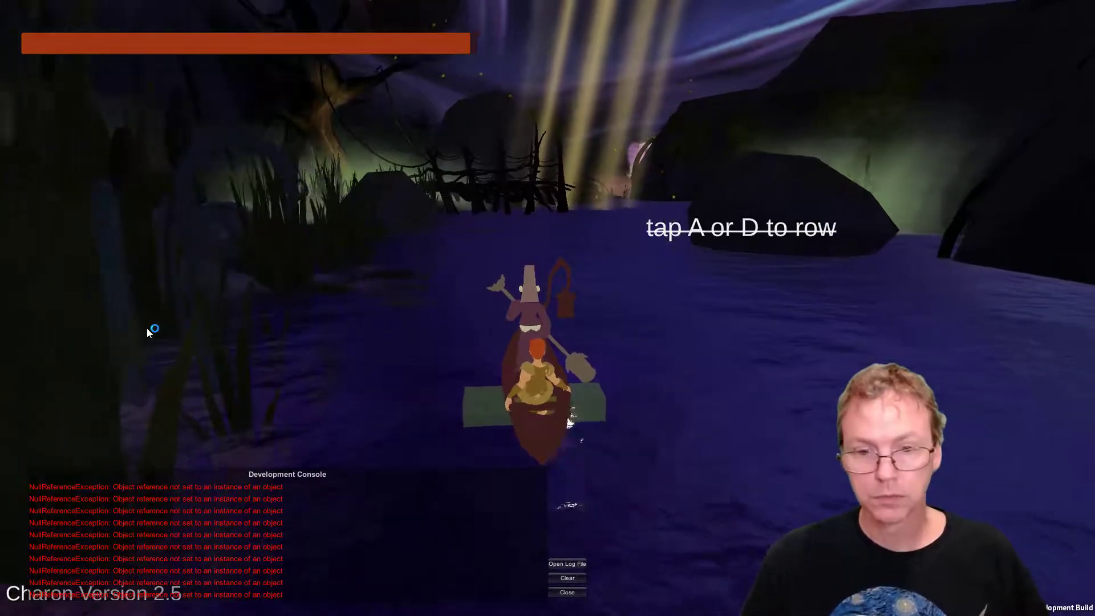
pyautogui.press('a')
pyautogui.press('d')
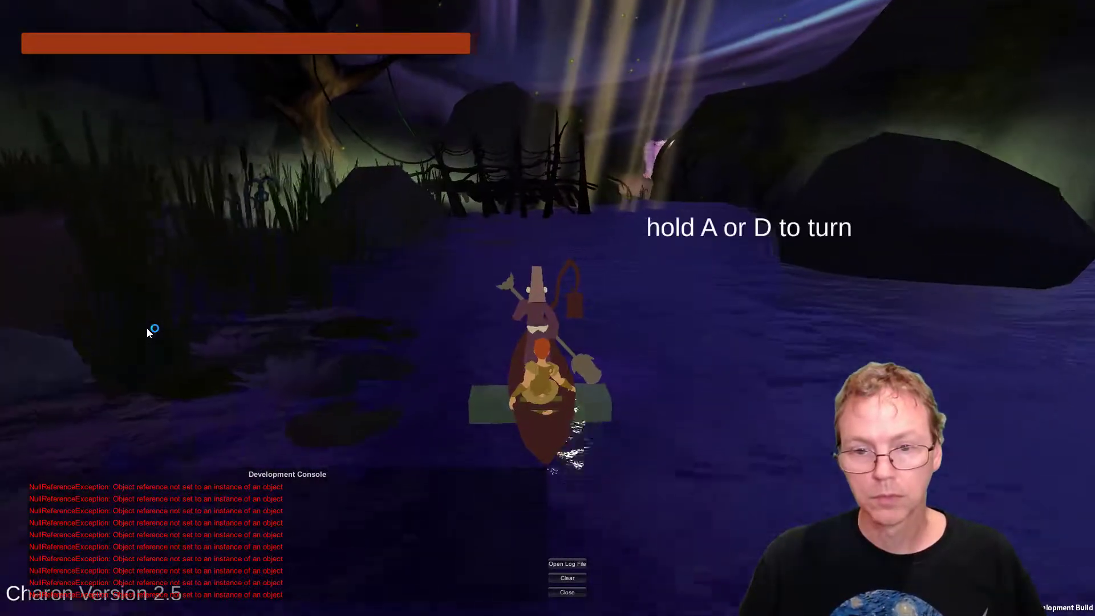
pyautogui.press('d')
pyautogui.press('a')
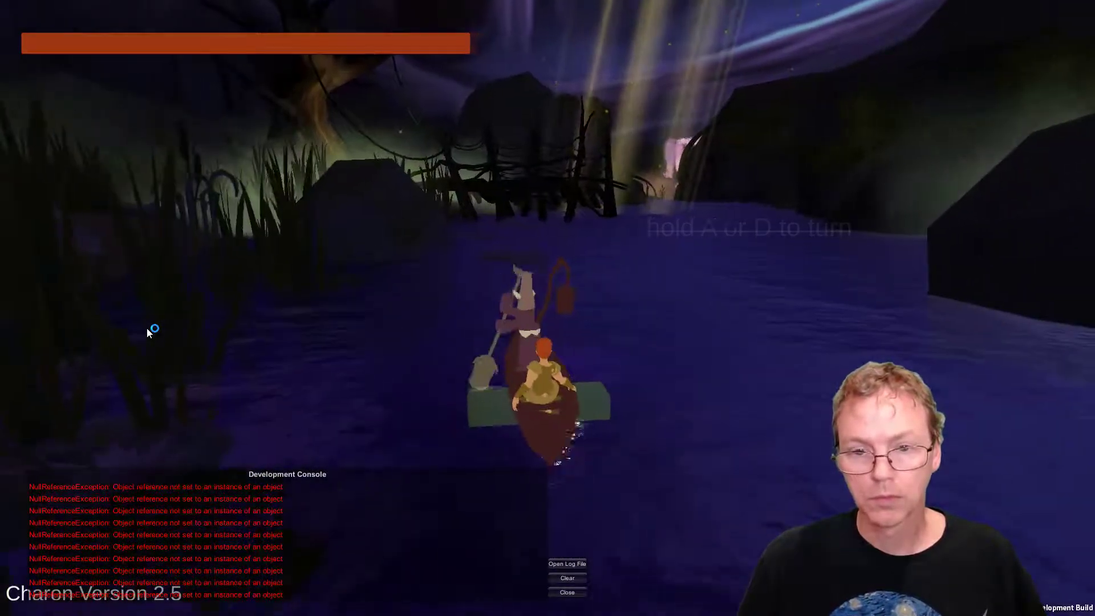
pyautogui.press('d')
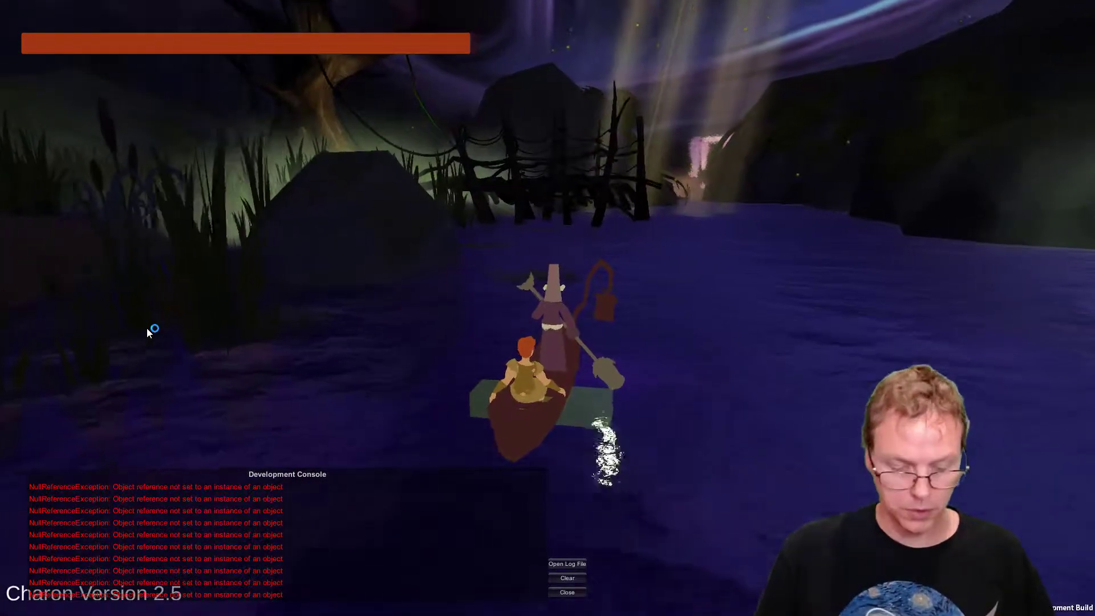
pyautogui.press('a')
pyautogui.press('d')
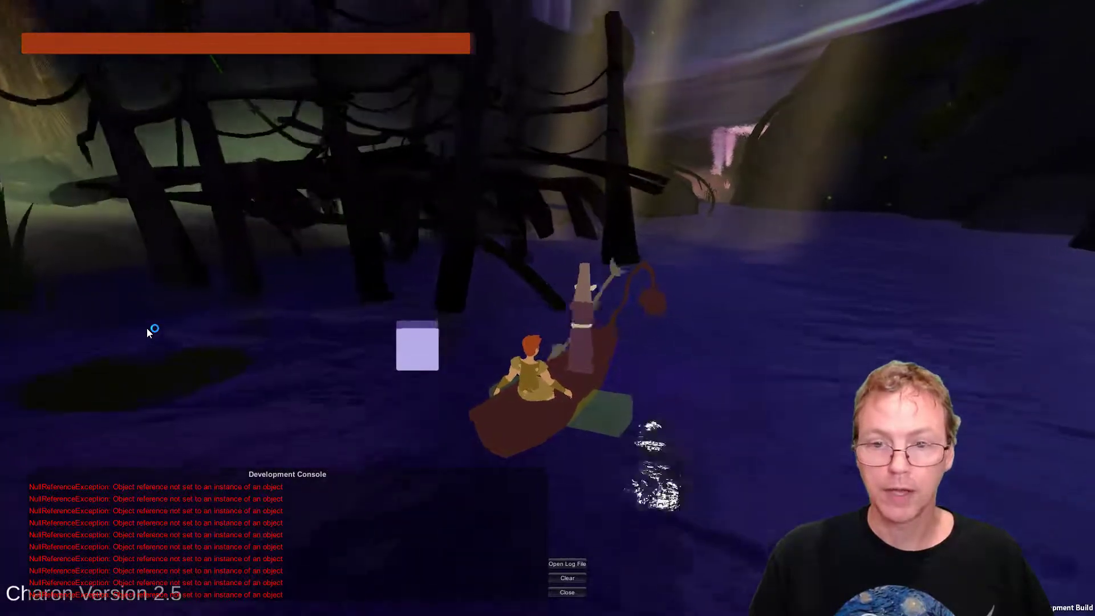
pyautogui.press('d')
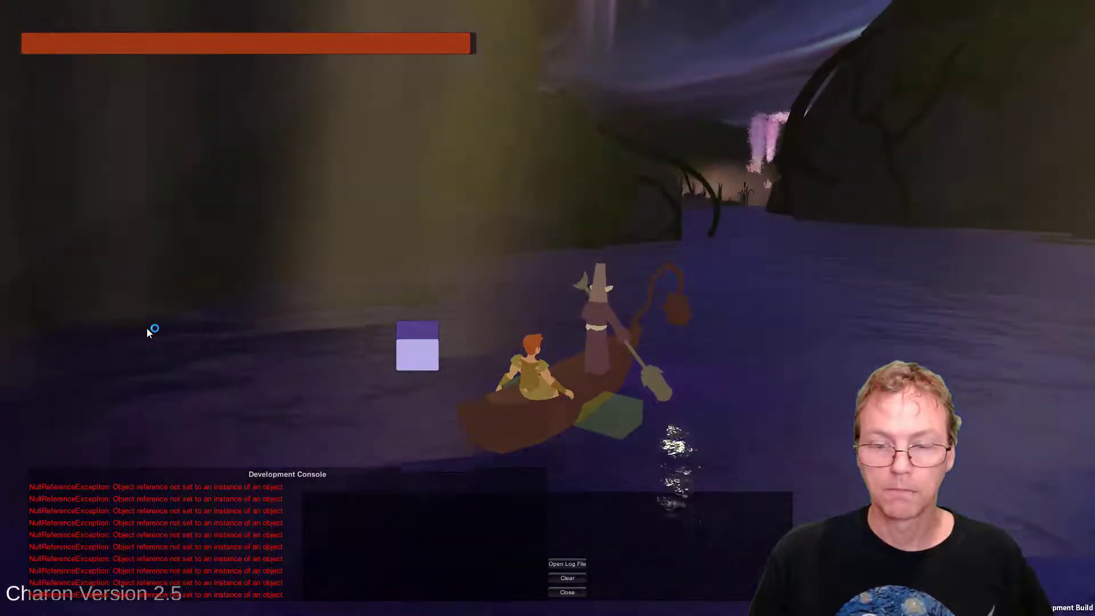
pyautogui.press('Escape')
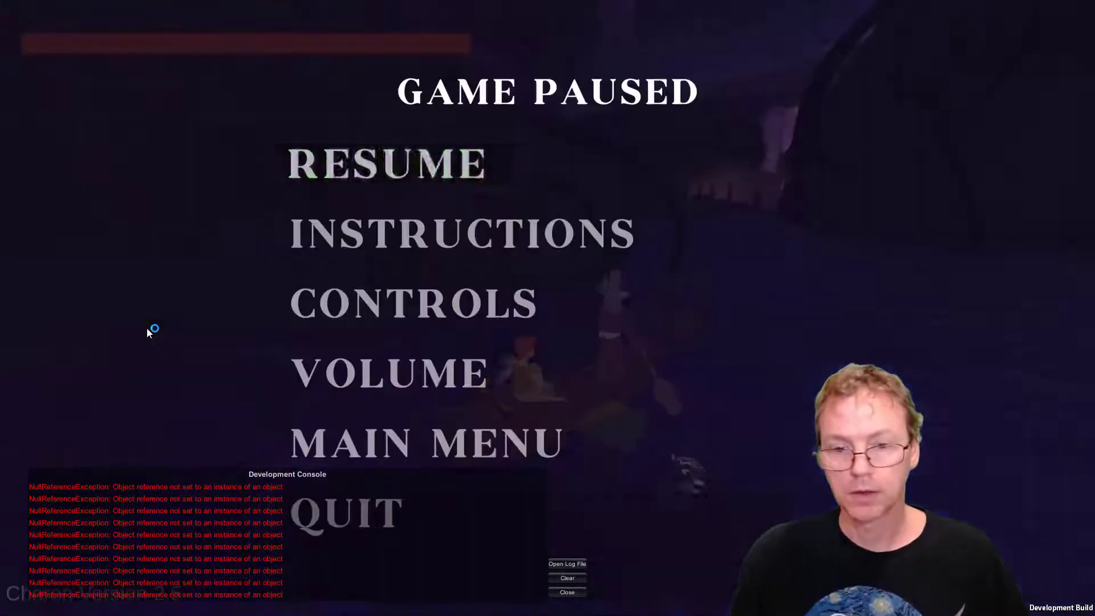
pyautogui.click(361, 514)
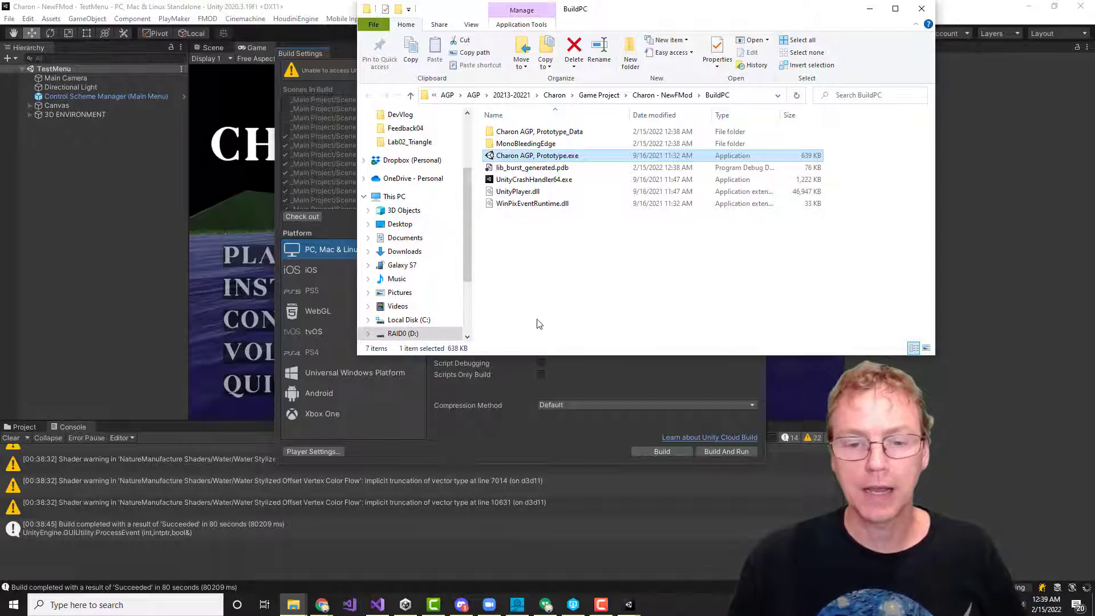
# - Return to the Build Settings and set the target platform to macOS
pyautogui.click(483, 451)
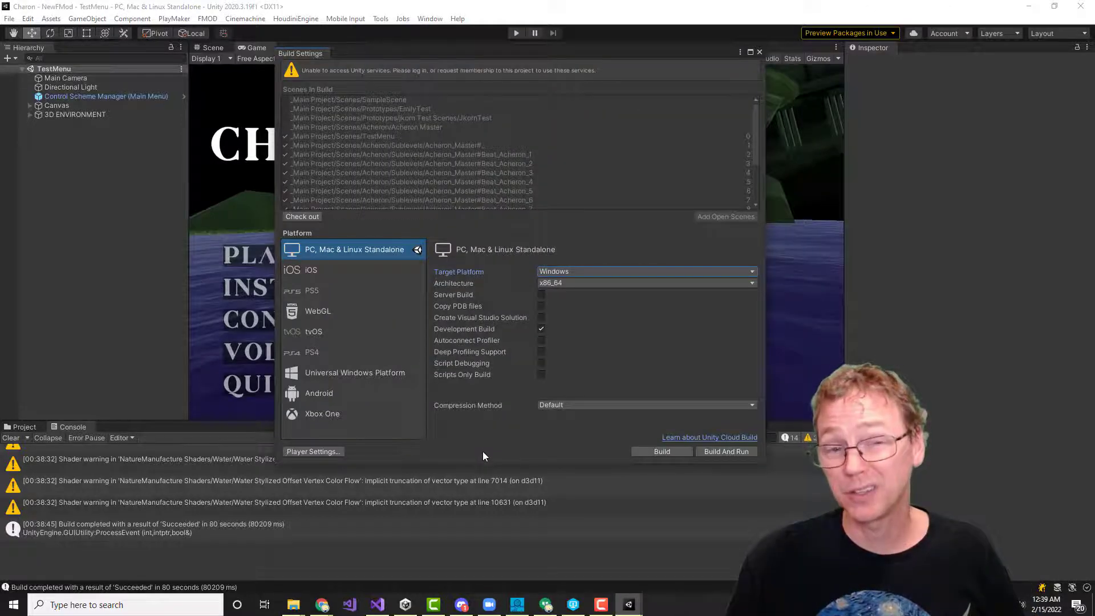
pyautogui.click(575, 271)
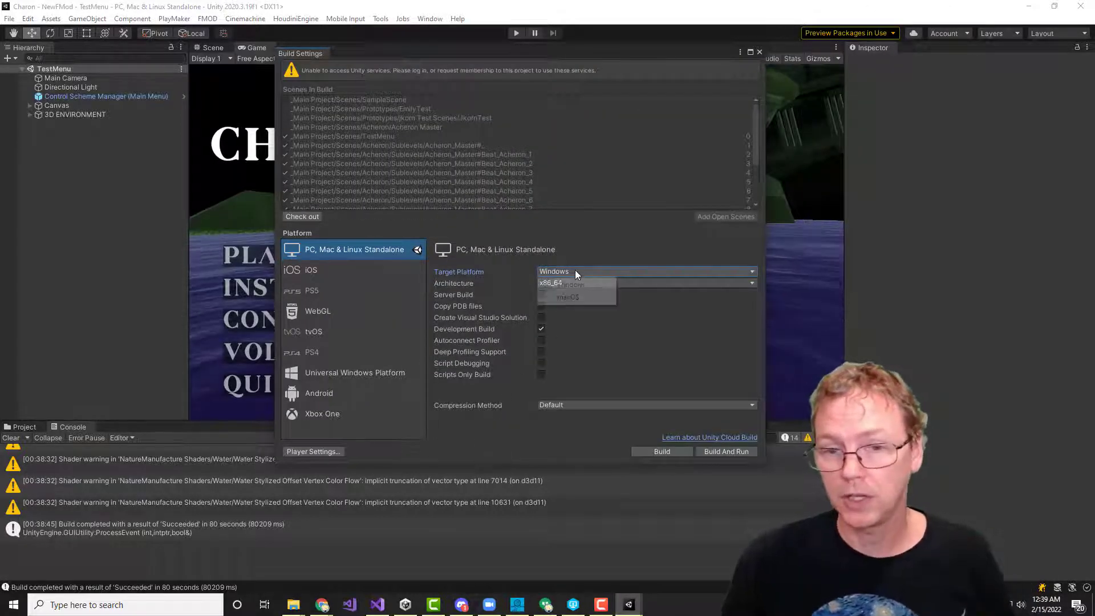
pyautogui.click(568, 297)
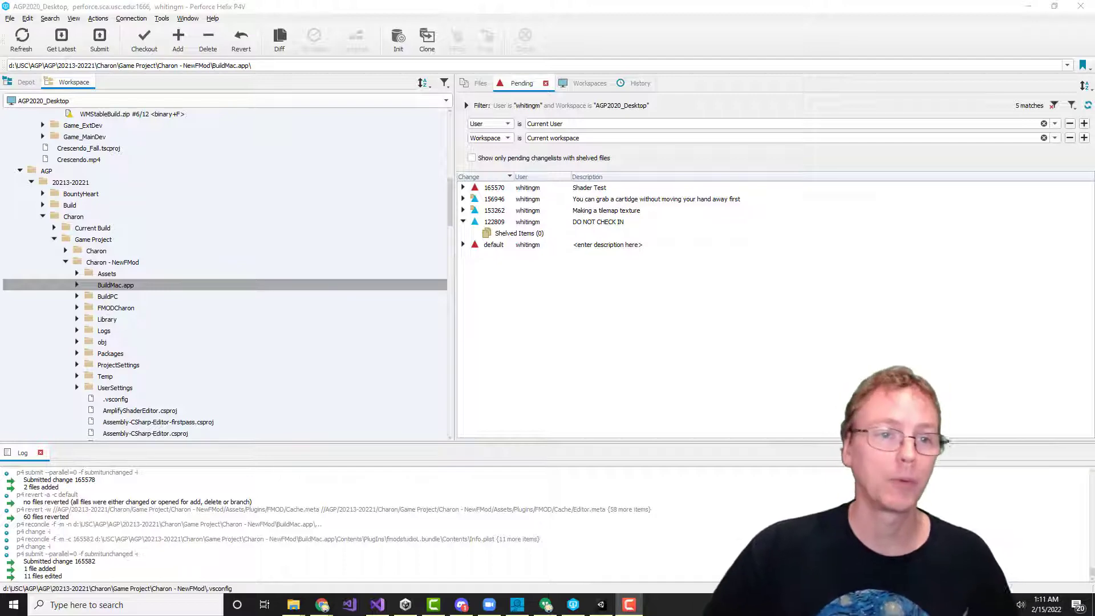
# - Show the depot tree in P4V and collapse the Charon, Charon - Dev and Charon - NewFMod folders under Game Project
pyautogui.click(23, 83)
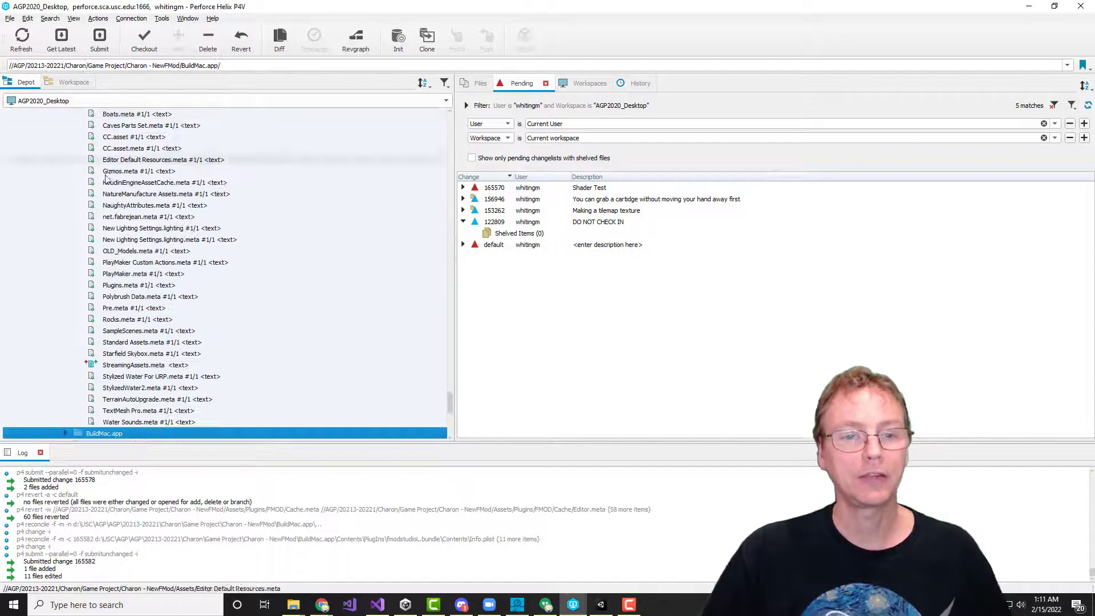
pyautogui.scroll(7, 165, 208)
pyautogui.moveTo(449, 385); pyautogui.dragTo(449, 115)
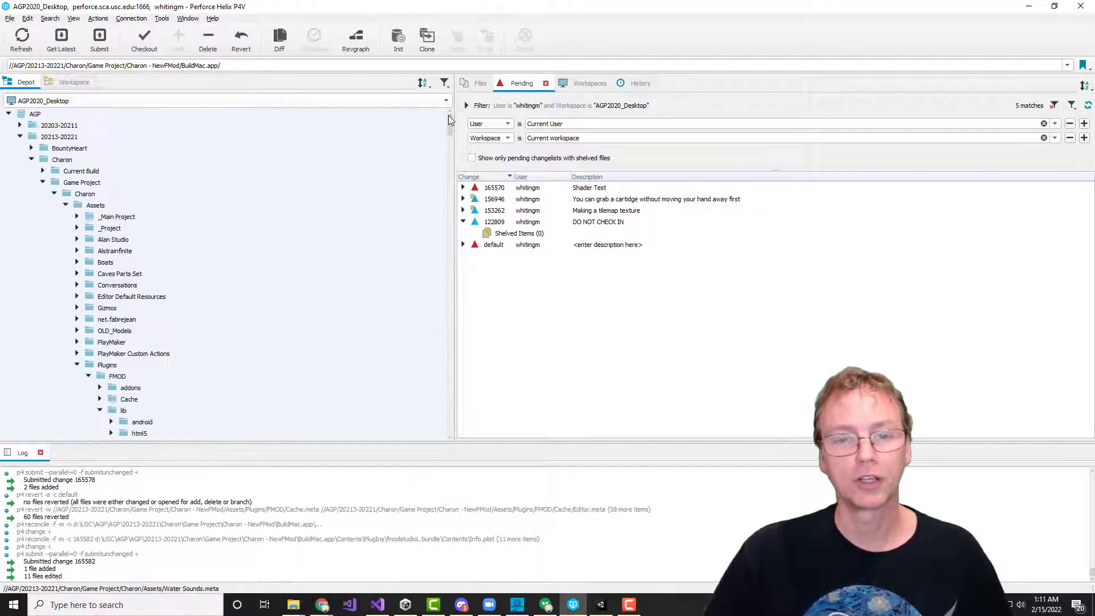
pyautogui.click(54, 193)
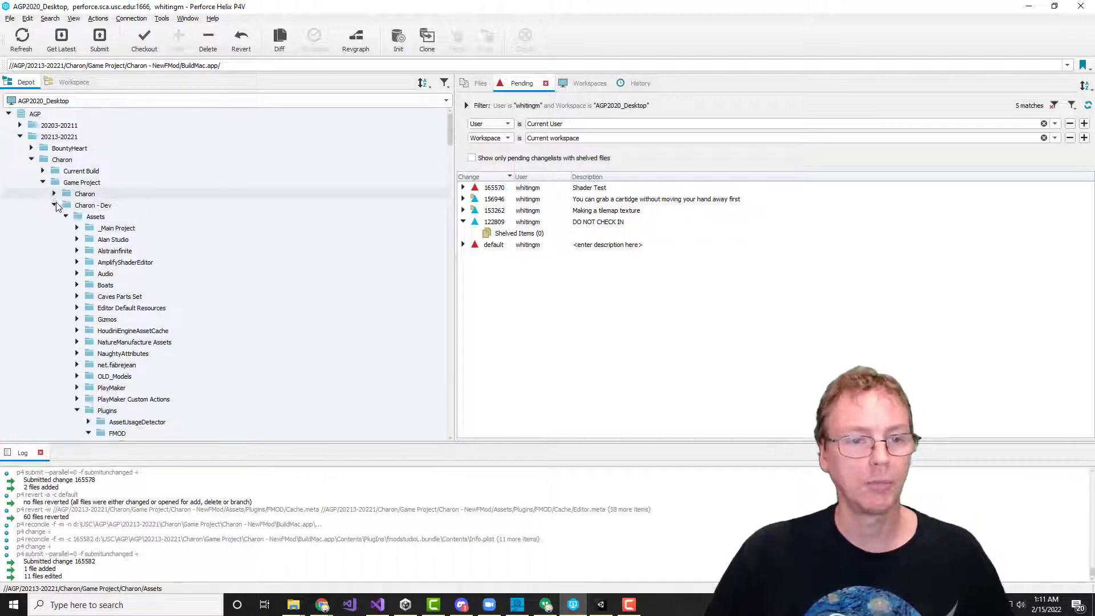
pyautogui.click(54, 205)
pyautogui.click(55, 216)
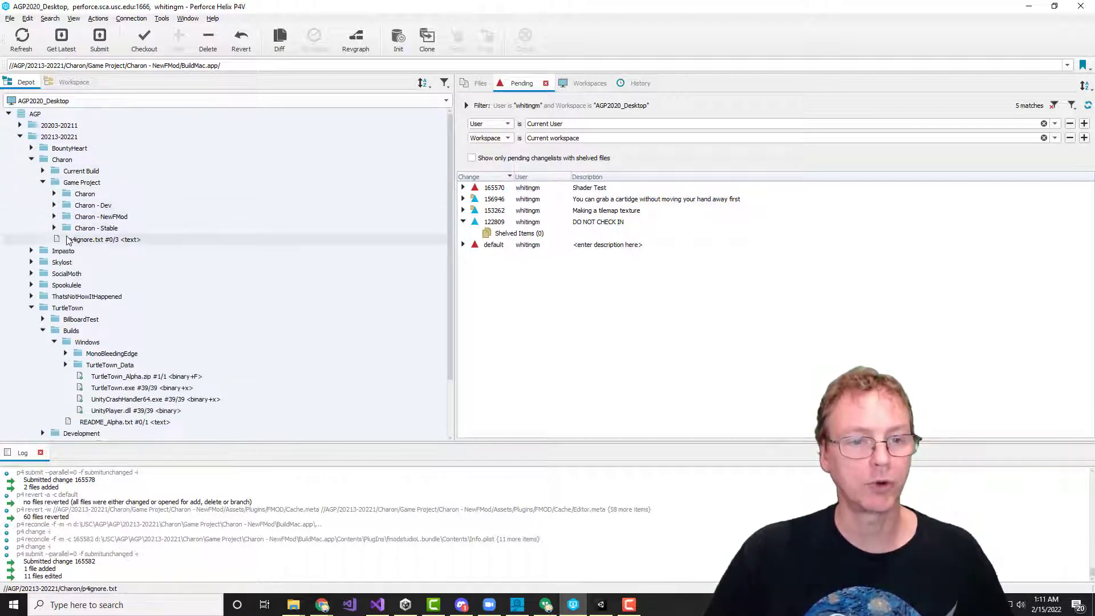
pyautogui.rightClick(115, 220)
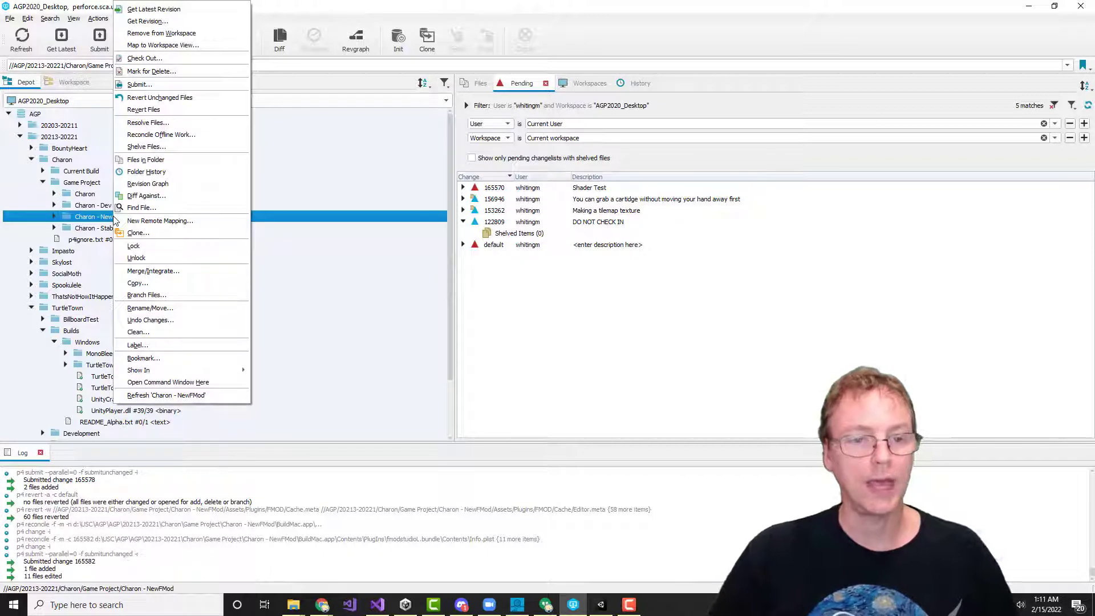
pyautogui.click(106, 224)
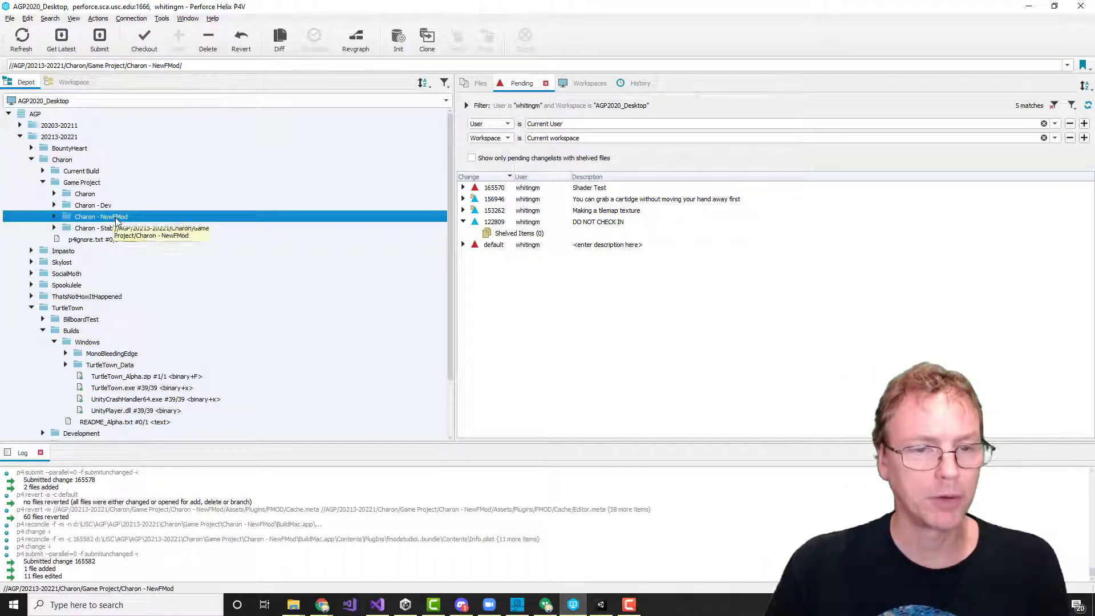
pyautogui.rightClick(111, 221)
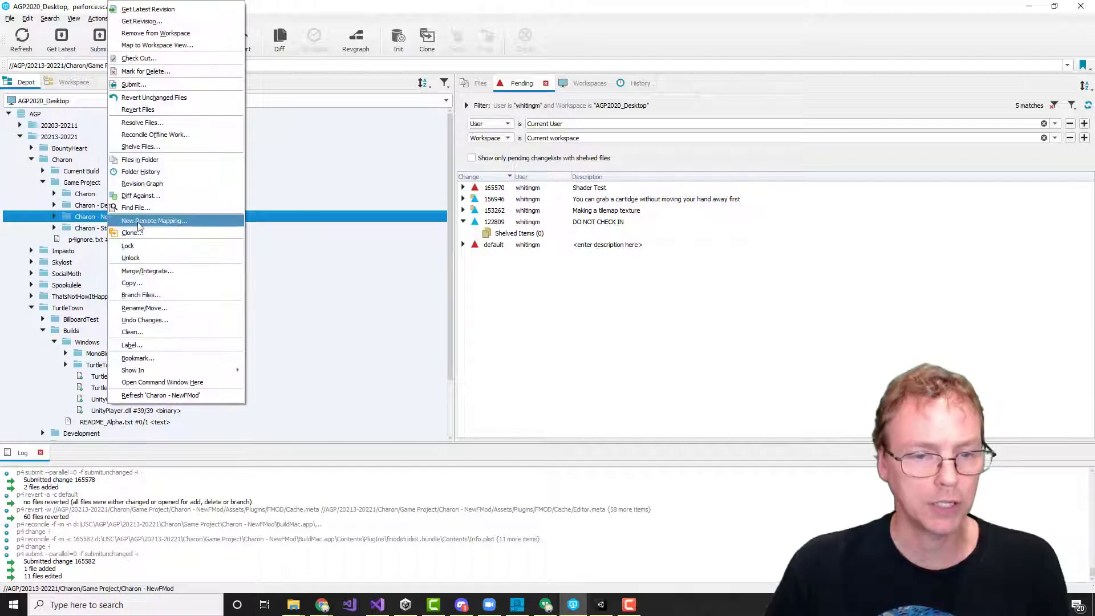
pyautogui.click(147, 271)
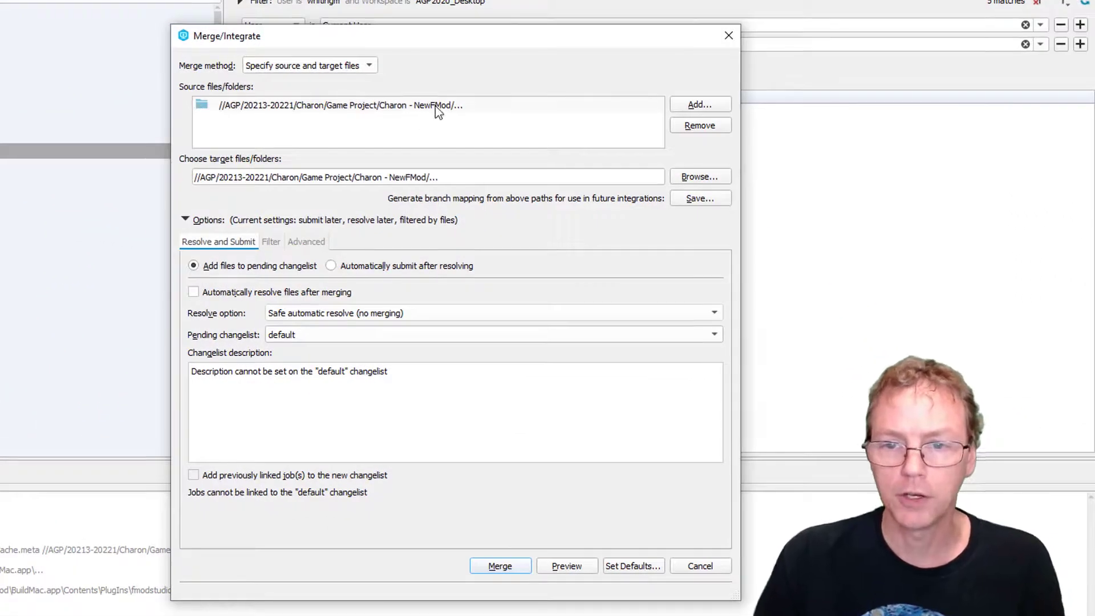
pyautogui.click(422, 177)
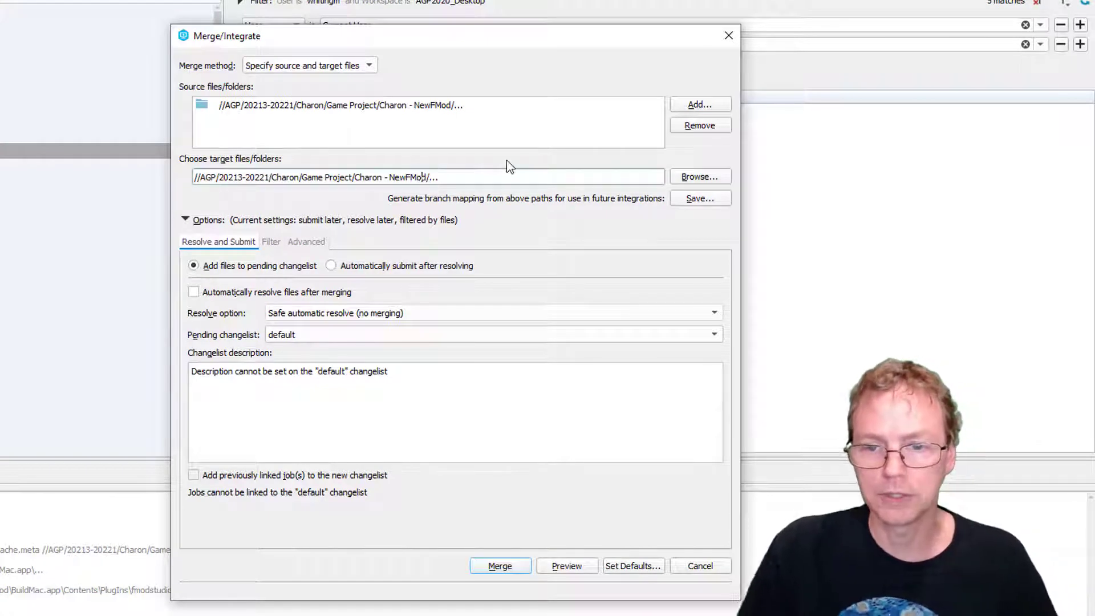
pyautogui.press('BackSpace')
pyautogui.press('BackSpace')
pyautogui.press('BackSpace')
pyautogui.press('BackSpace')
pyautogui.press('BackSpace')
pyautogui.press('BackSpace')
pyautogui.press('BackSpace')
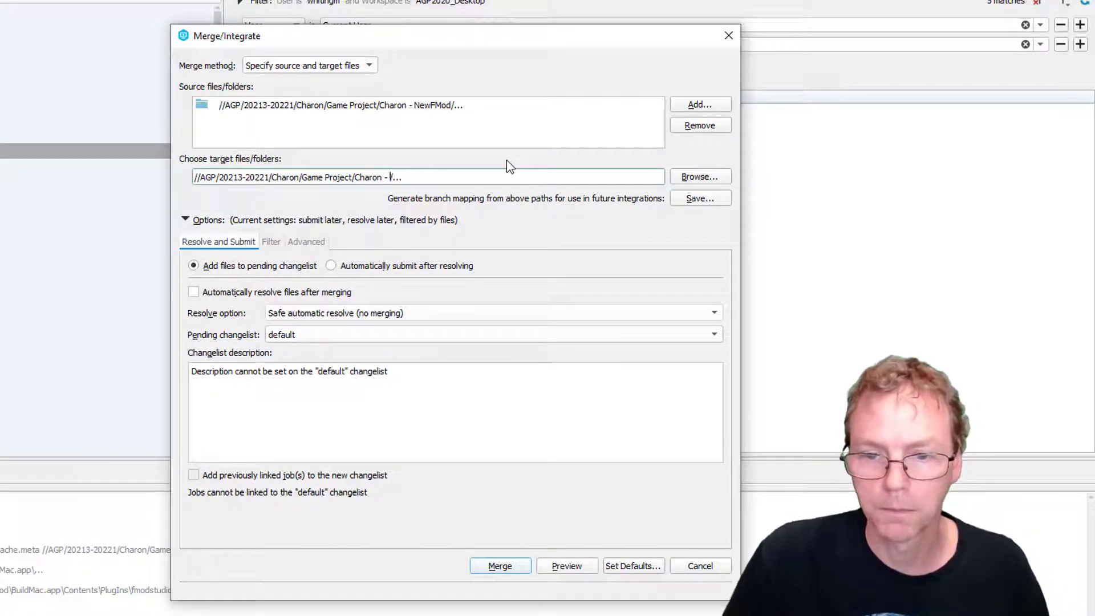
pyautogui.write('Dev')
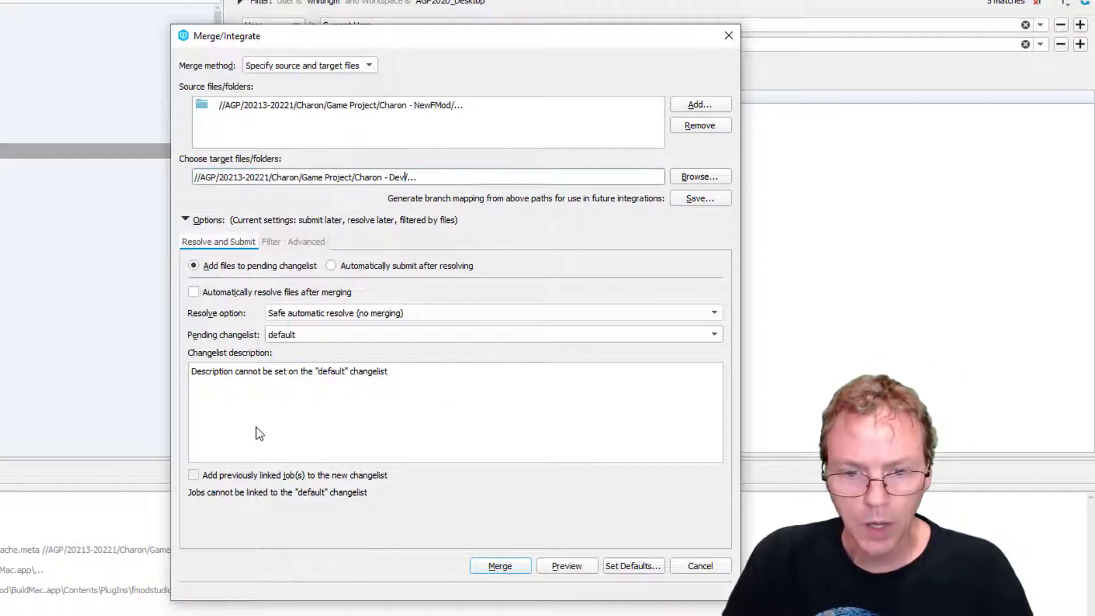
# - Assign the merge to a new pending changelist with its default description and run the merge
pyautogui.click(313, 334)
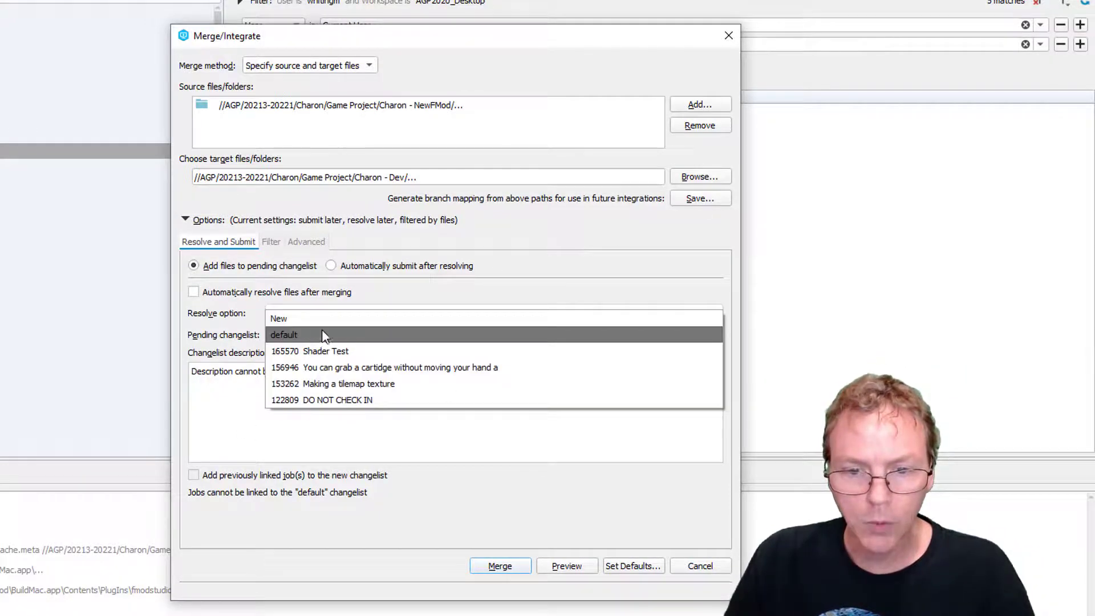
pyautogui.click(281, 318)
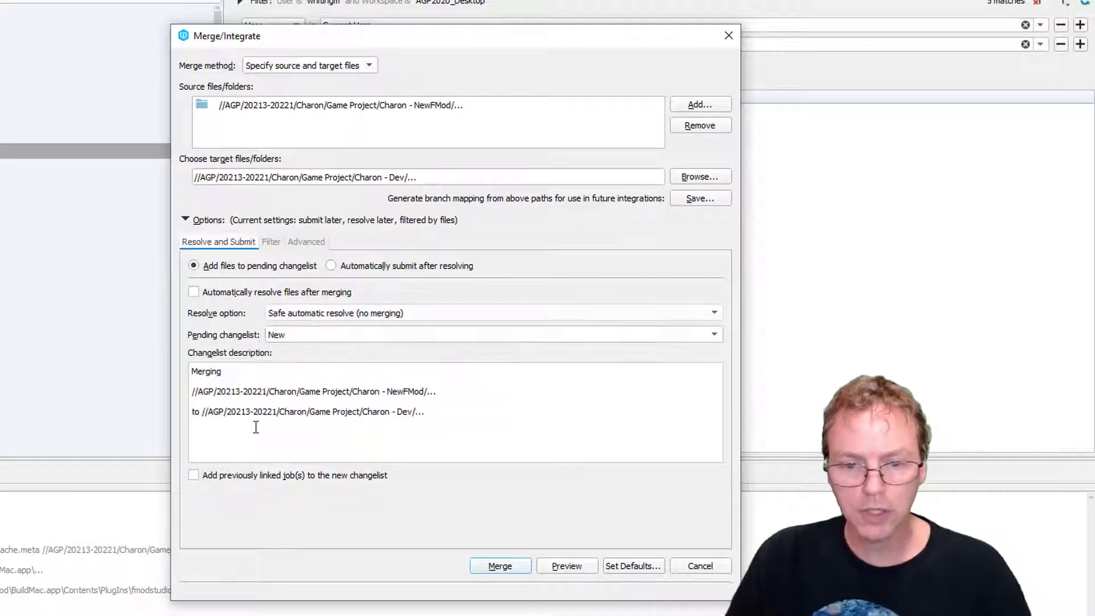
pyautogui.click(501, 566)
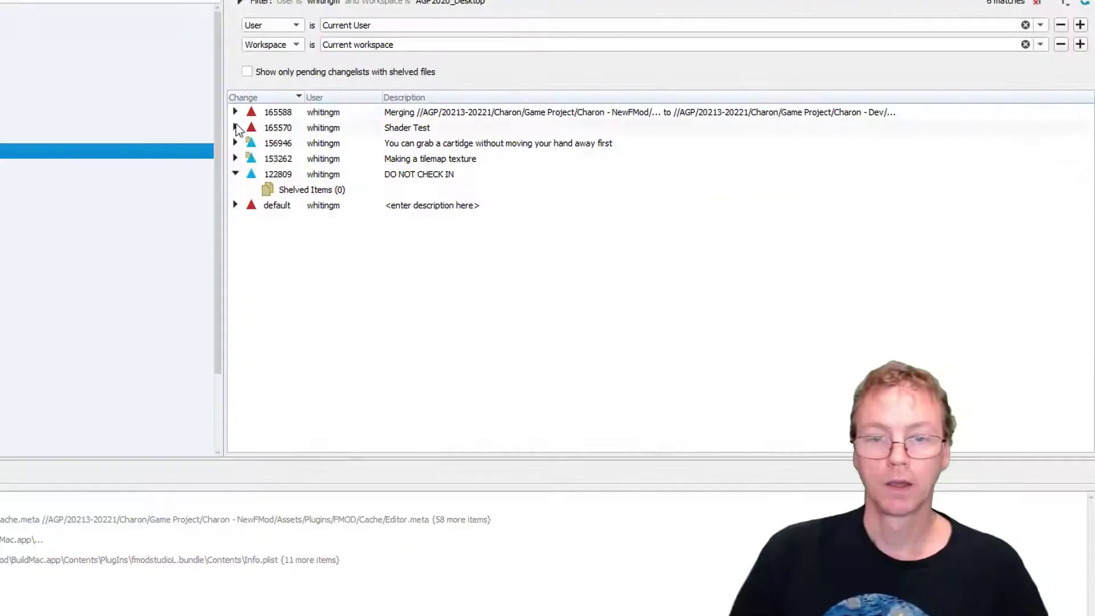
# - Revert all the BuildMac.app files in the new merge changelist, keeping only the two FMOD Info.plist files
pyautogui.click(236, 112)
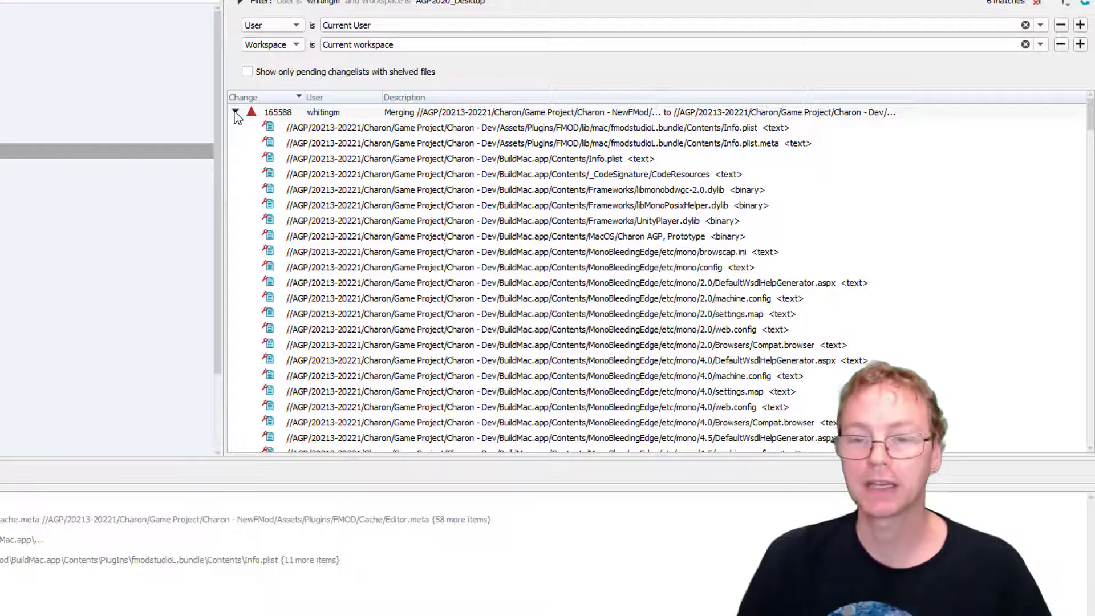
pyautogui.click(521, 160)
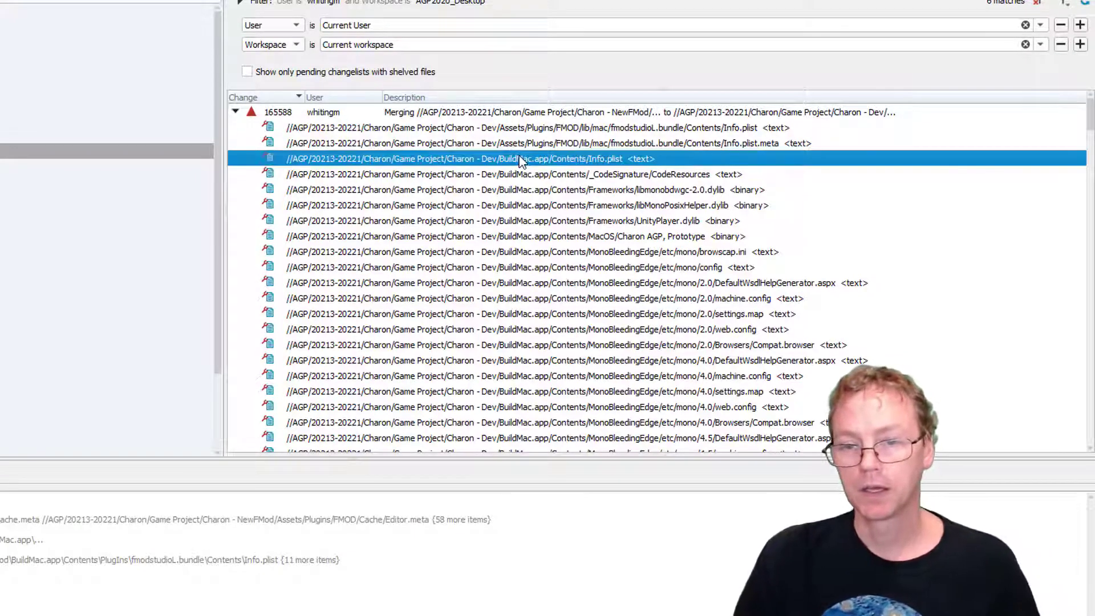
pyautogui.scroll(-20, 522, 162)
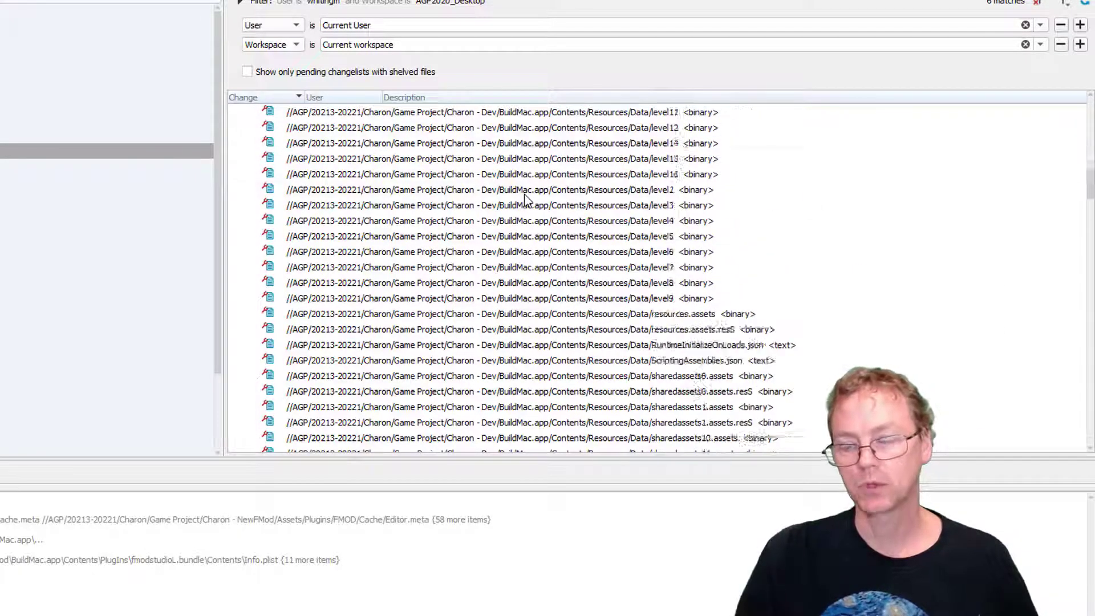
pyautogui.moveTo(1089, 201); pyautogui.dragTo(1082, 438)
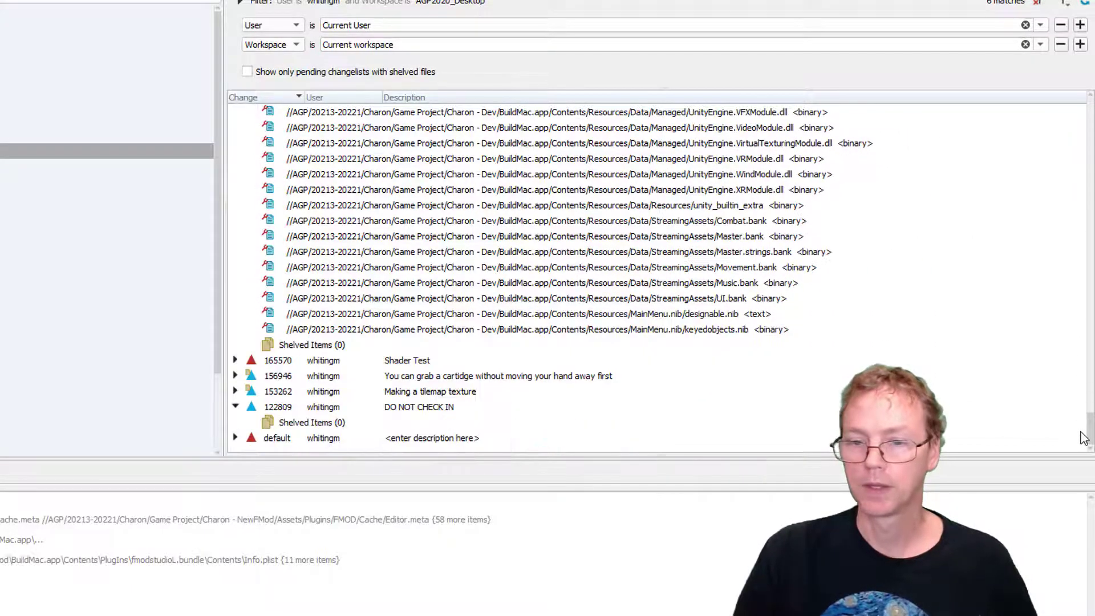
pyautogui.keyDown('shift'); pyautogui.click(506, 329); pyautogui.keyUp('shift')
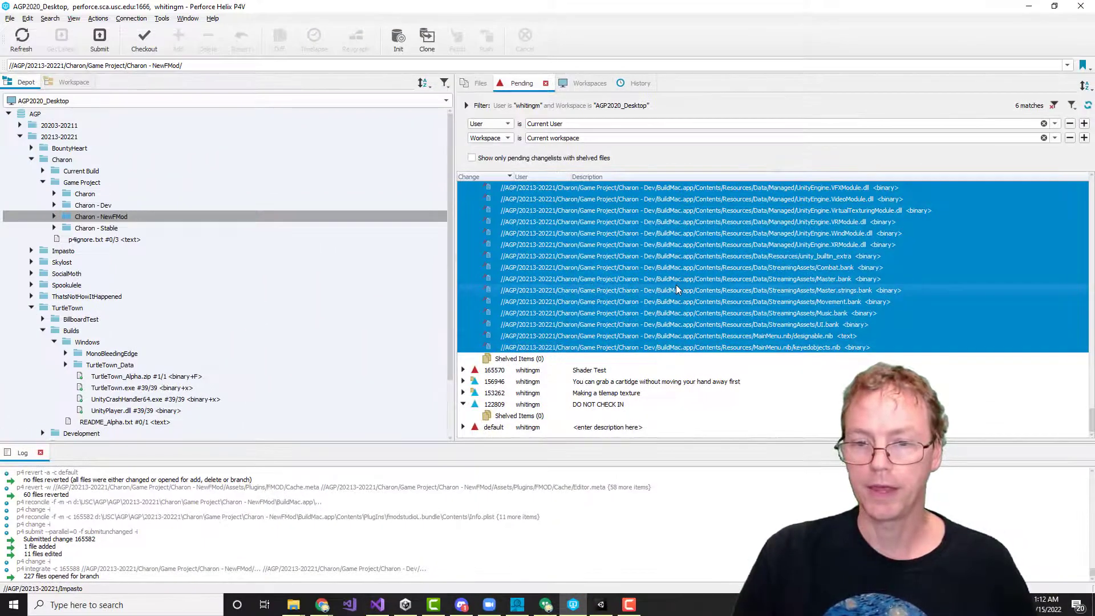
pyautogui.rightClick(677, 290)
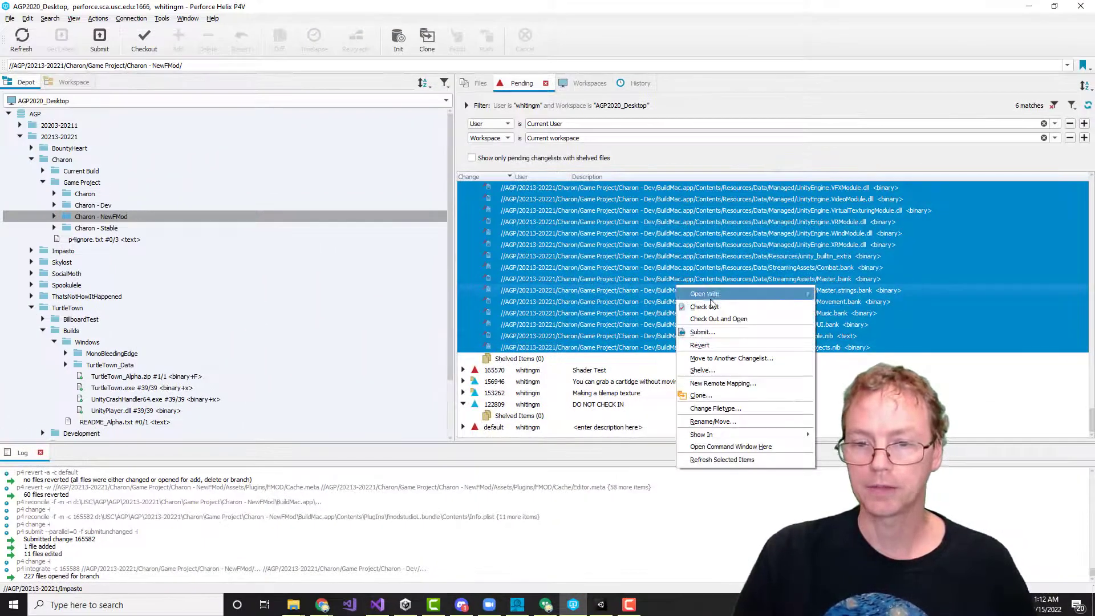
pyautogui.click(705, 346)
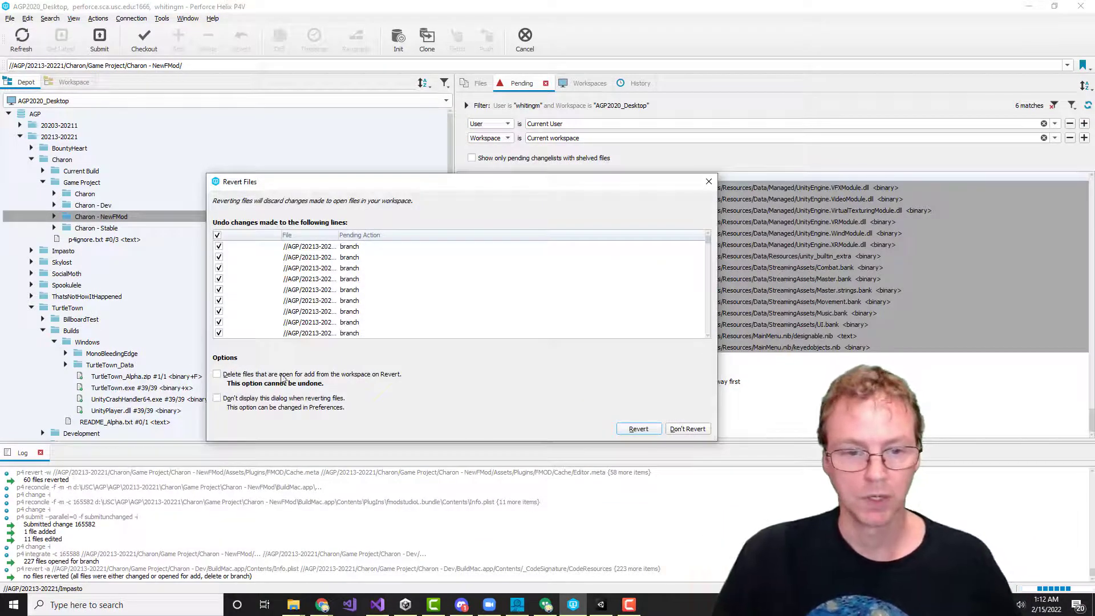
pyautogui.click(636, 429)
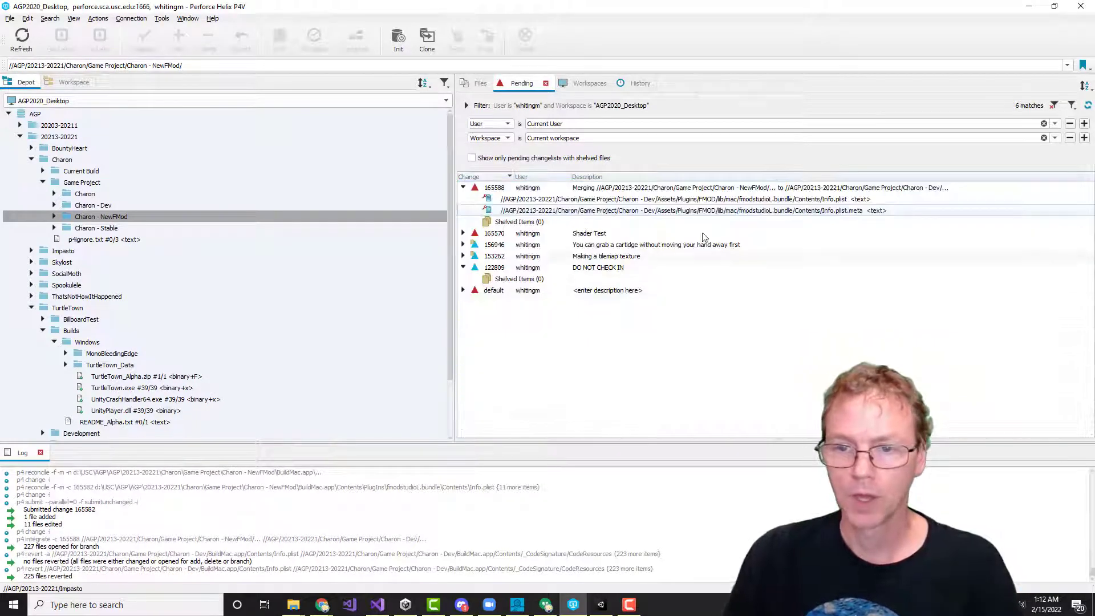
# - Submit the merge changelist with the fmodstudioL.bundle Info.plist and Info.plist.meta files to Charon - Dev
pyautogui.click(823, 211)
pyautogui.click(823, 200)
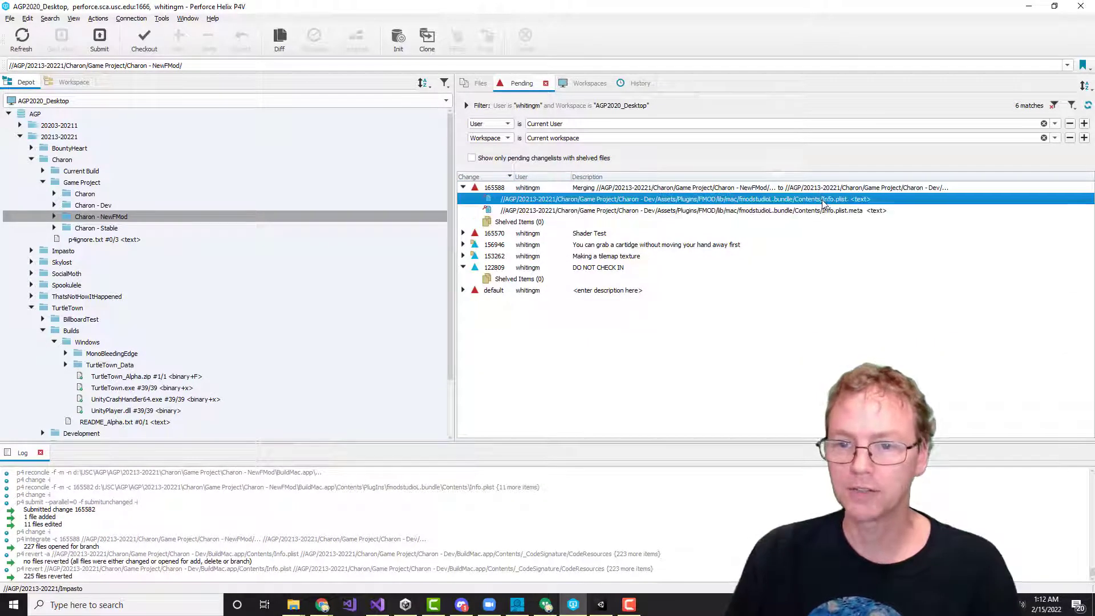
pyautogui.rightClick(696, 197)
pyautogui.click(713, 200)
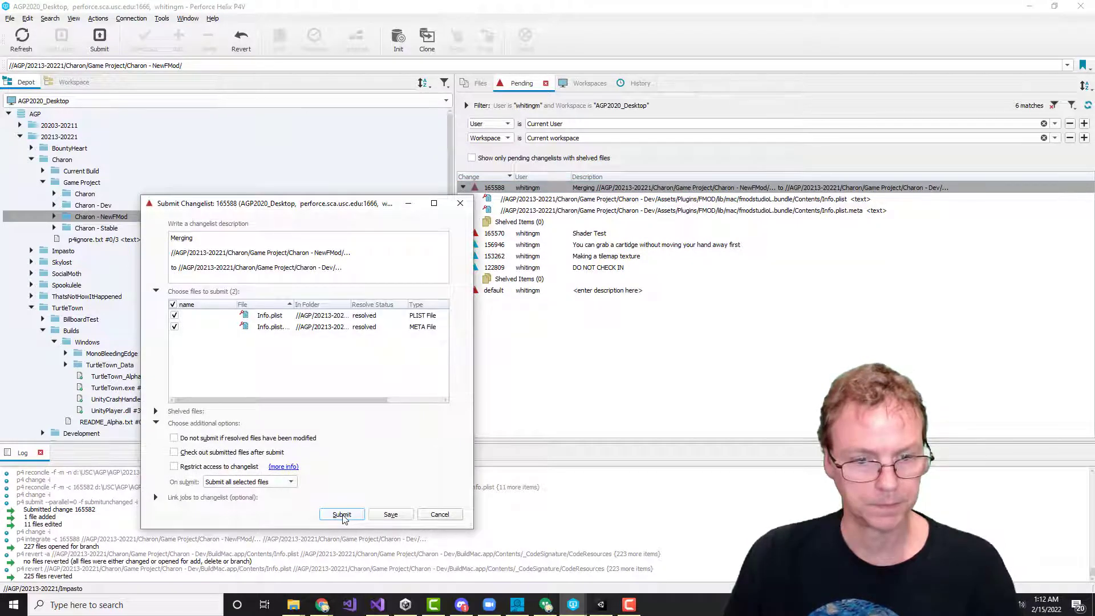
pyautogui.click(342, 515)
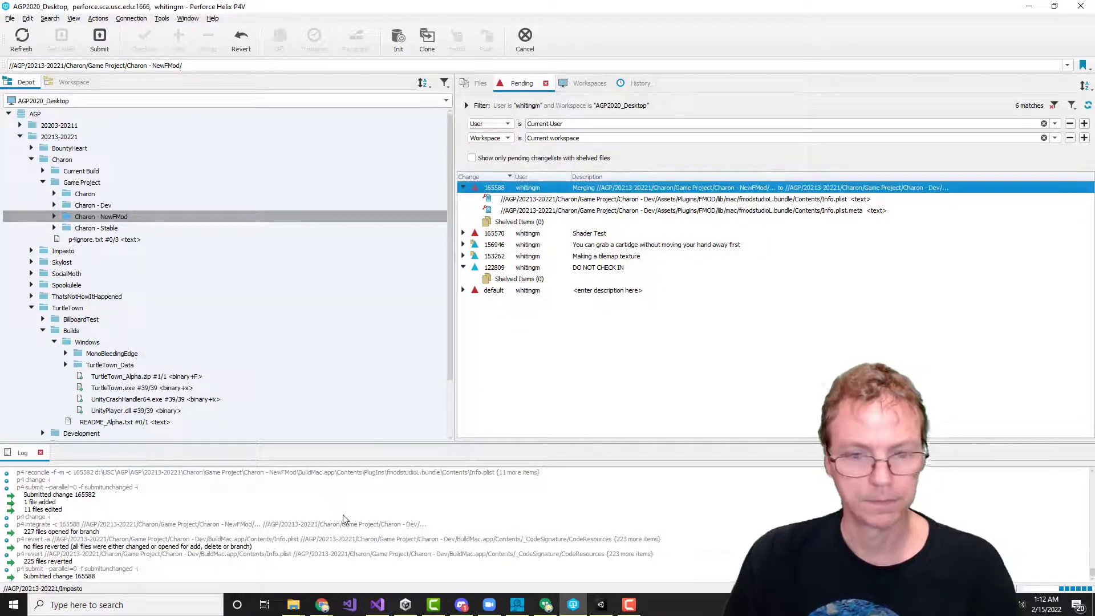